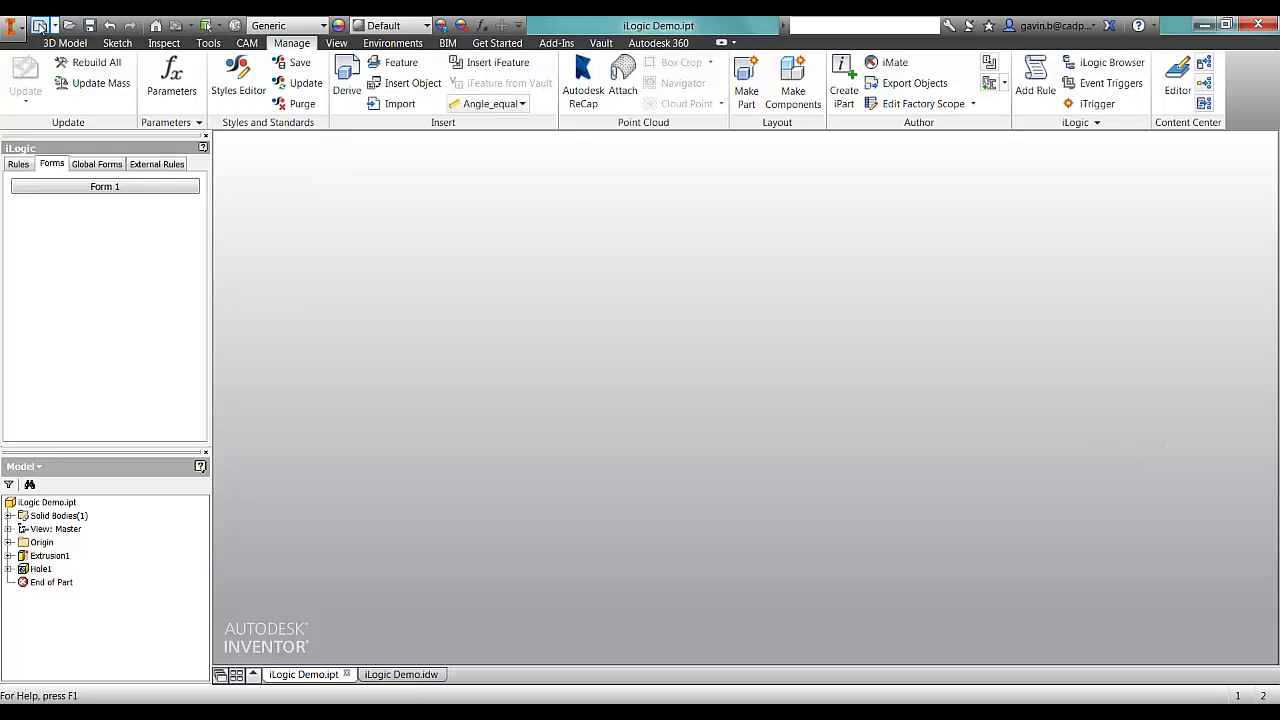
Create Part2 from the Standard.ipt template, dismiss the style conflict warning, and maximize its window.
click(39, 25)
double_click(471, 277)
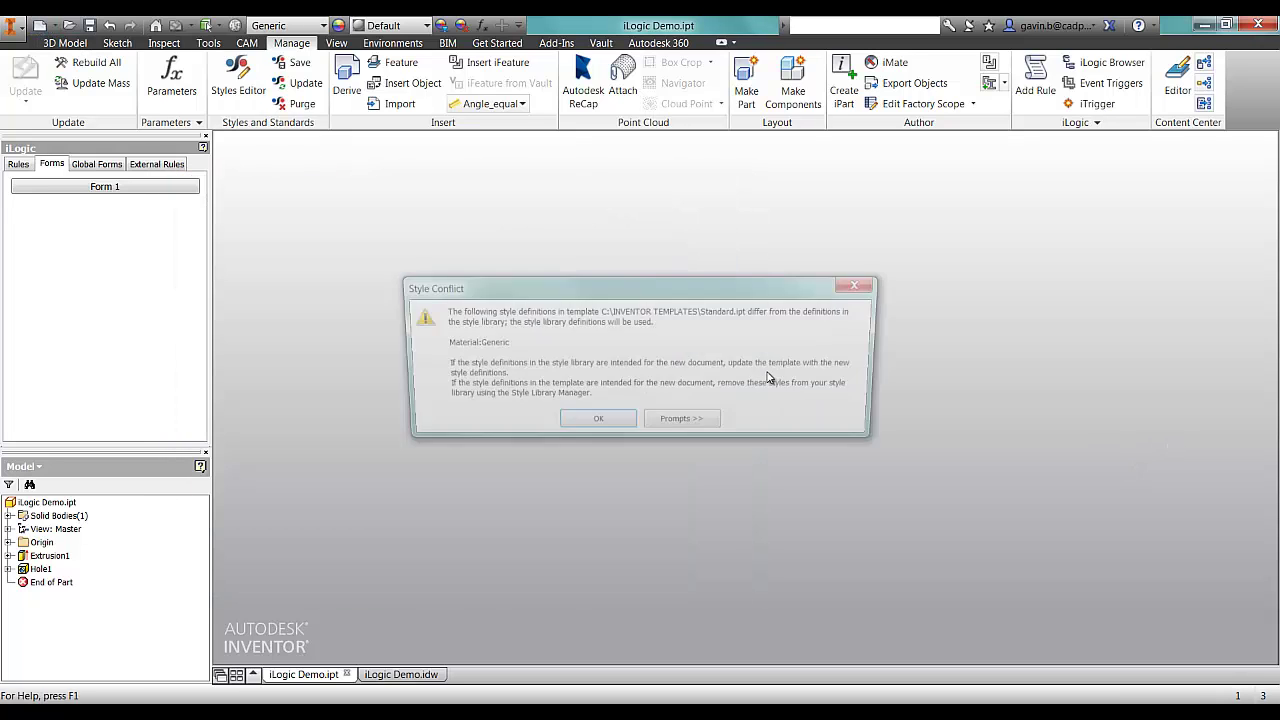
click(610, 421)
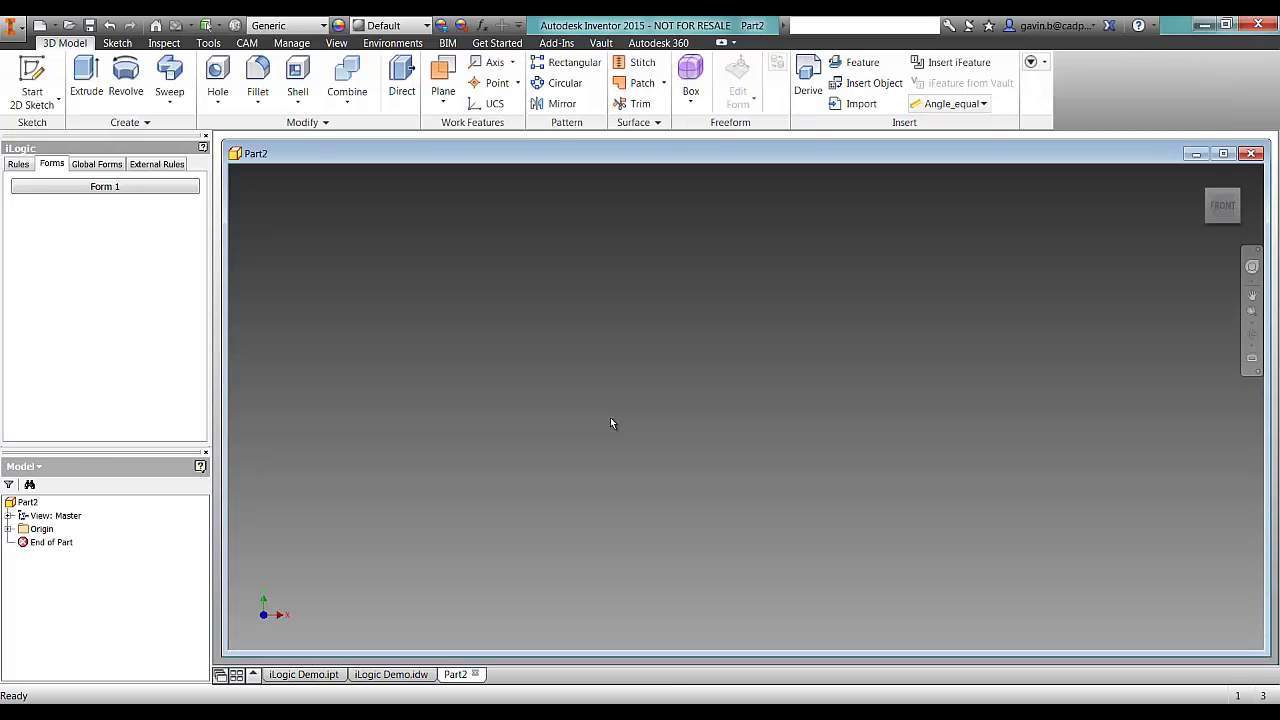
click(1223, 153)
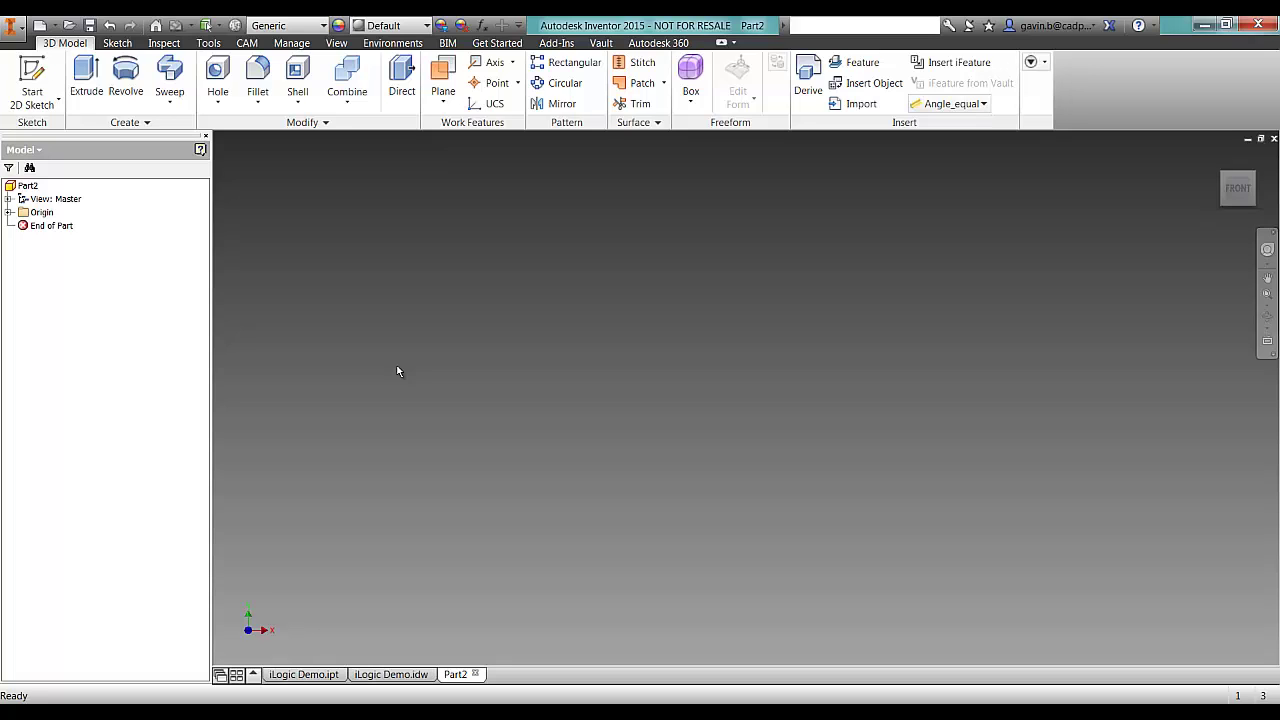
click(291, 43)
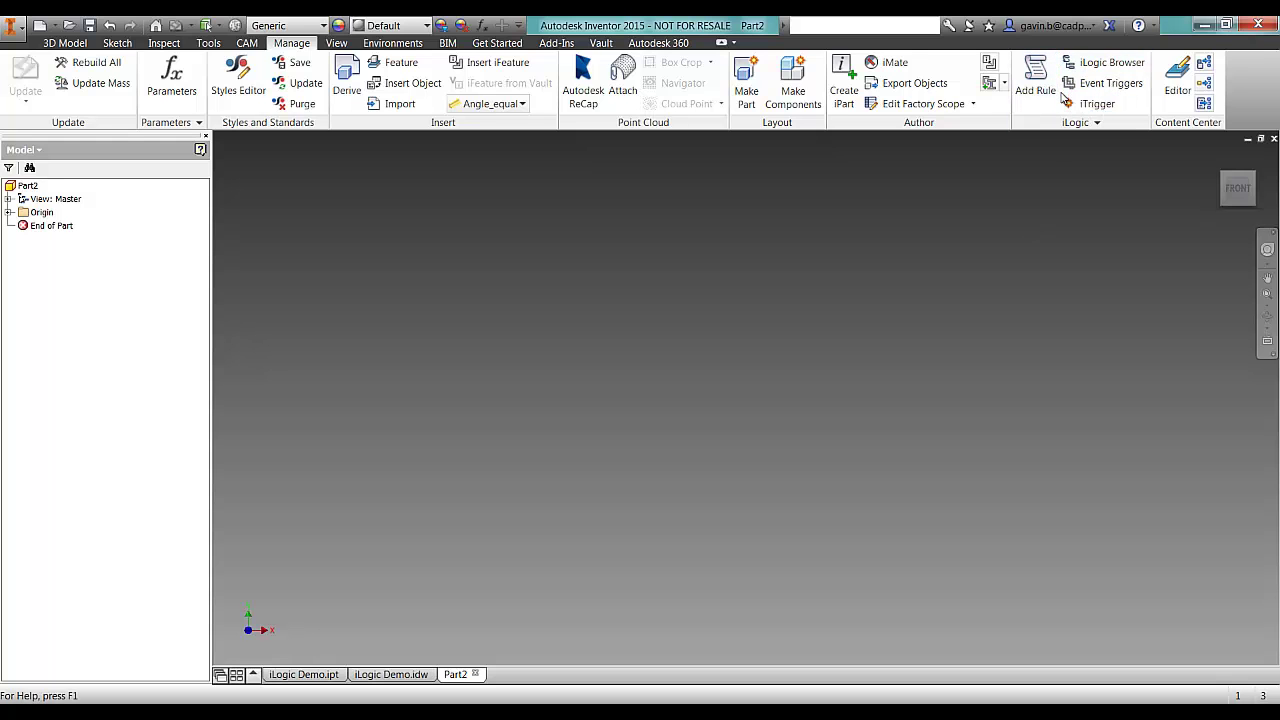
Show the iLogic browser and delete the leftover Form 1.
click(1101, 63)
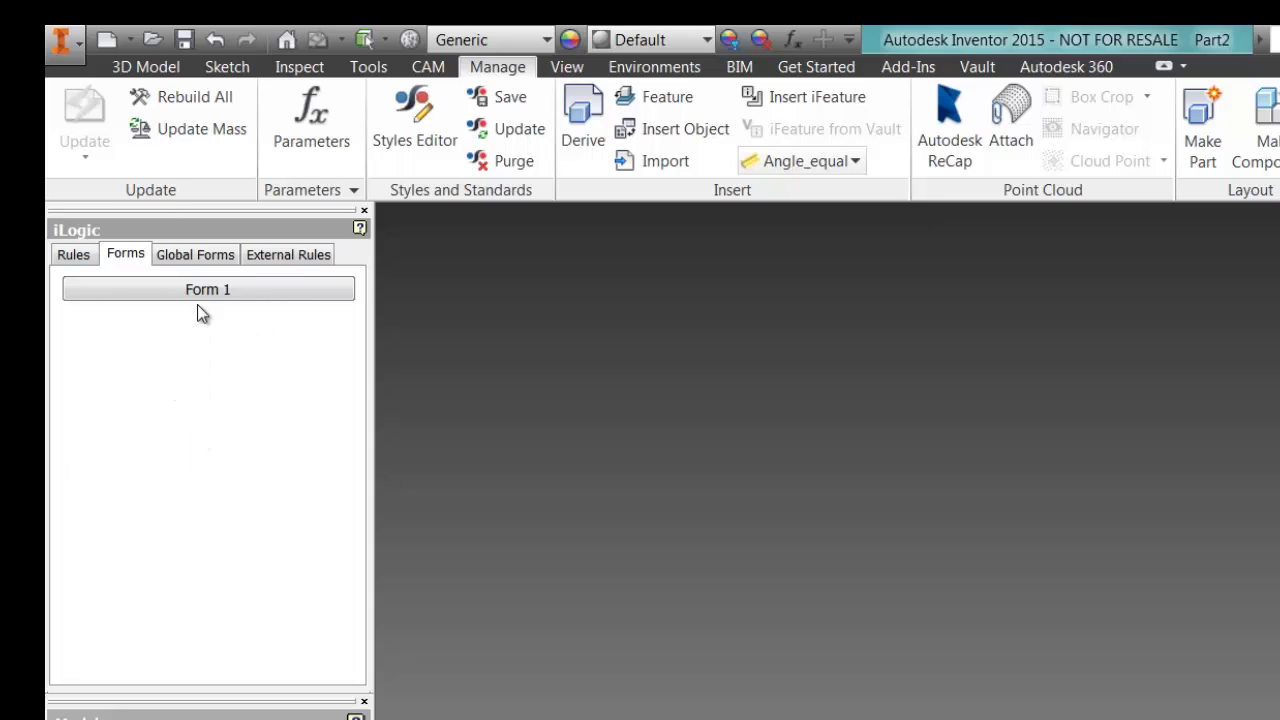
right_click(208, 285)
click(290, 325)
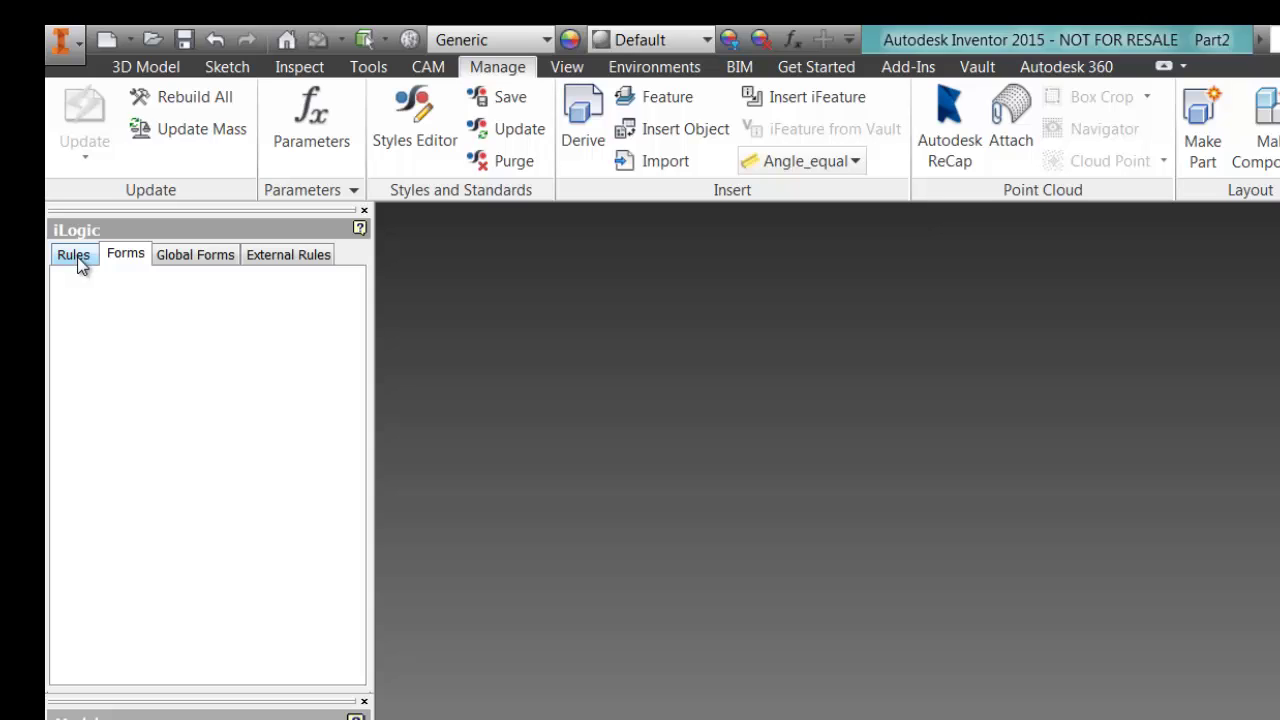
Look through the Rules, Global Forms and External Rules tabs, ending on the empty Forms list.
click(80, 260)
click(124, 258)
click(84, 262)
click(117, 257)
click(80, 258)
click(127, 255)
click(190, 258)
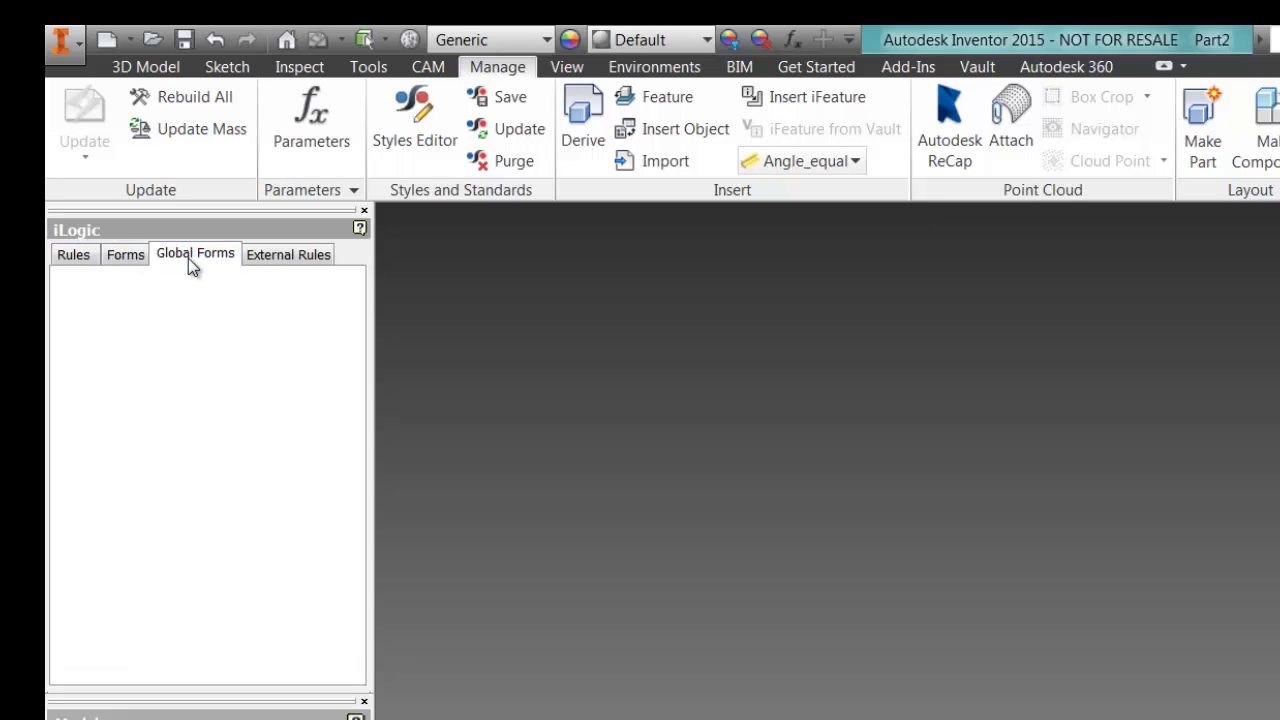
click(303, 258)
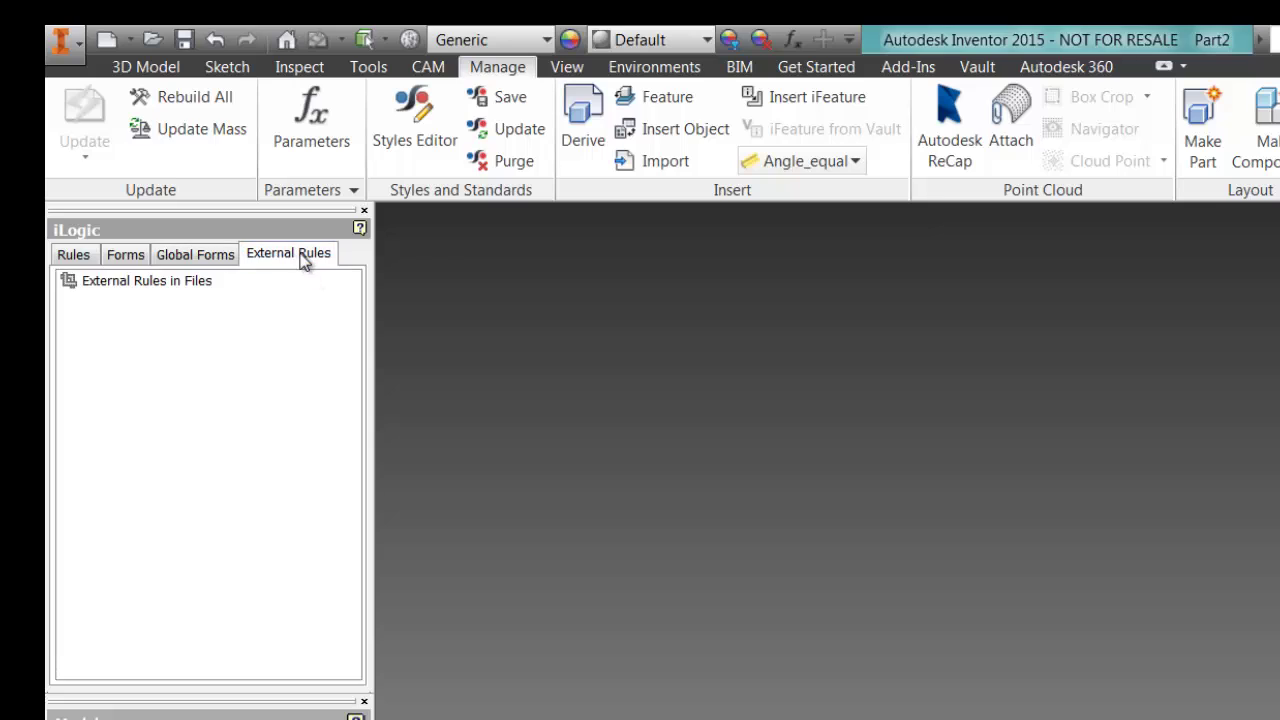
click(201, 260)
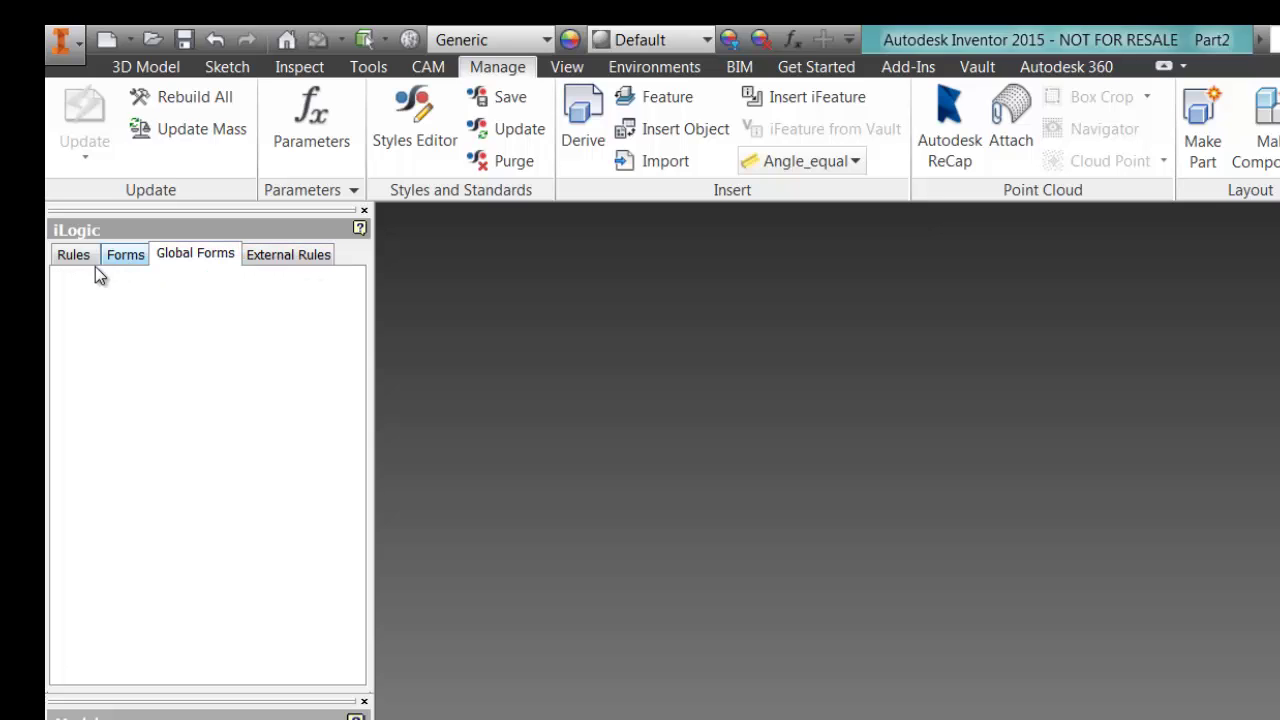
click(126, 258)
click(312, 255)
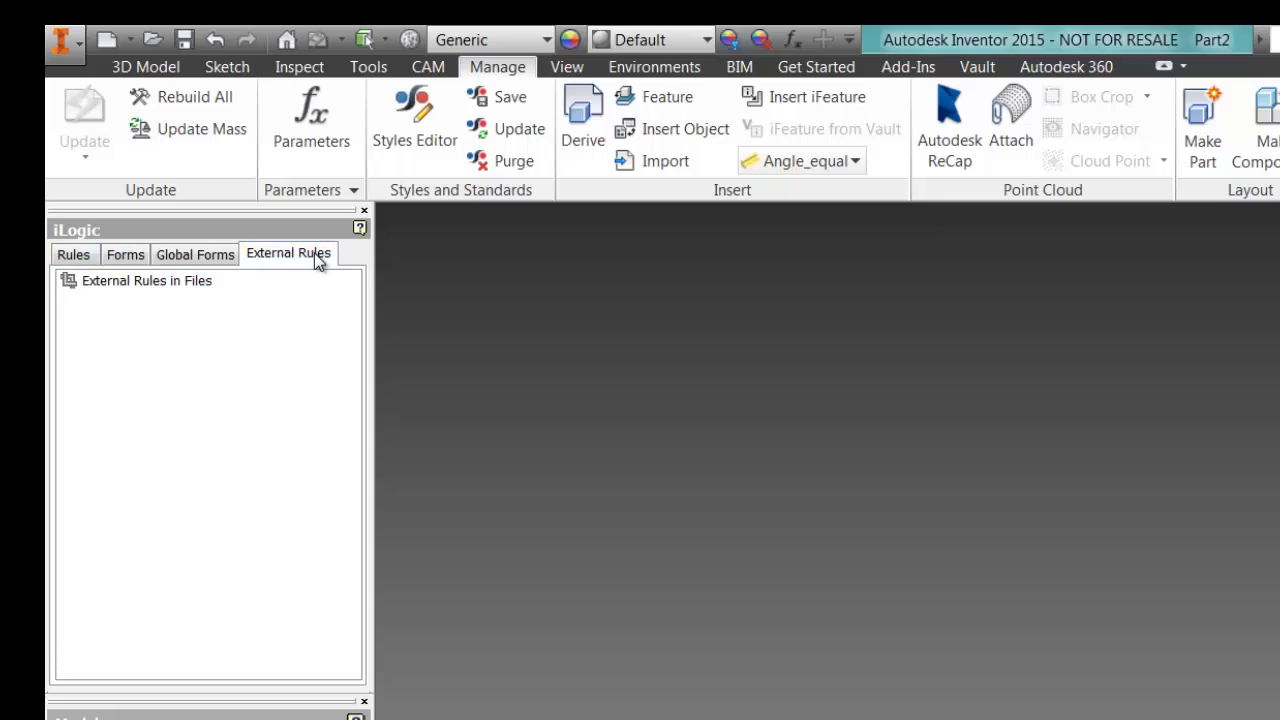
click(74, 256)
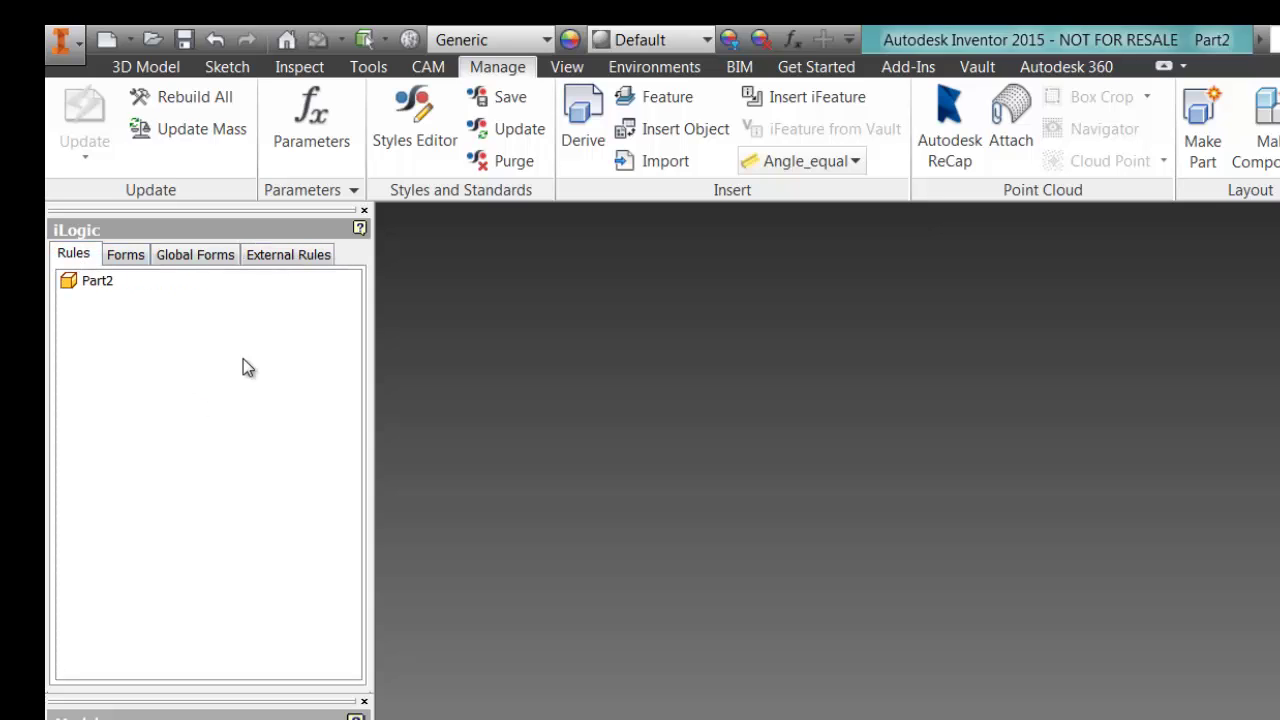
click(118, 260)
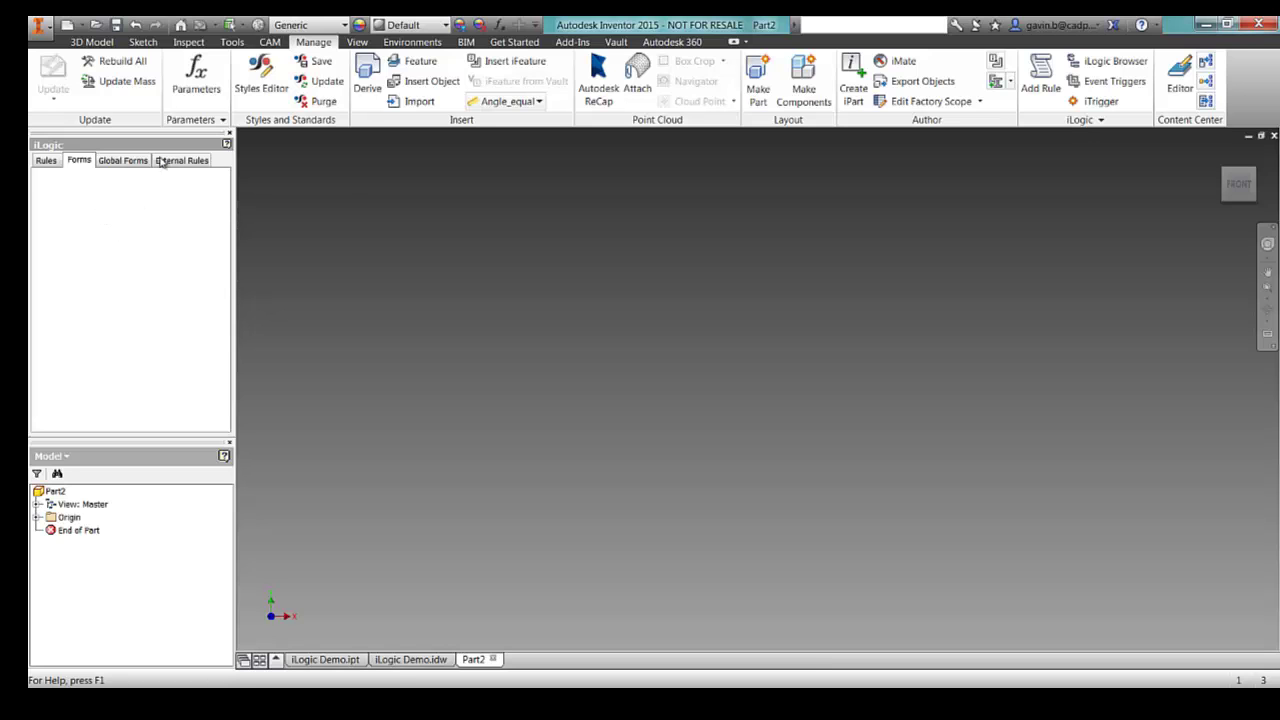
Start a new 2D sketch on the XY plane.
click(67, 24)
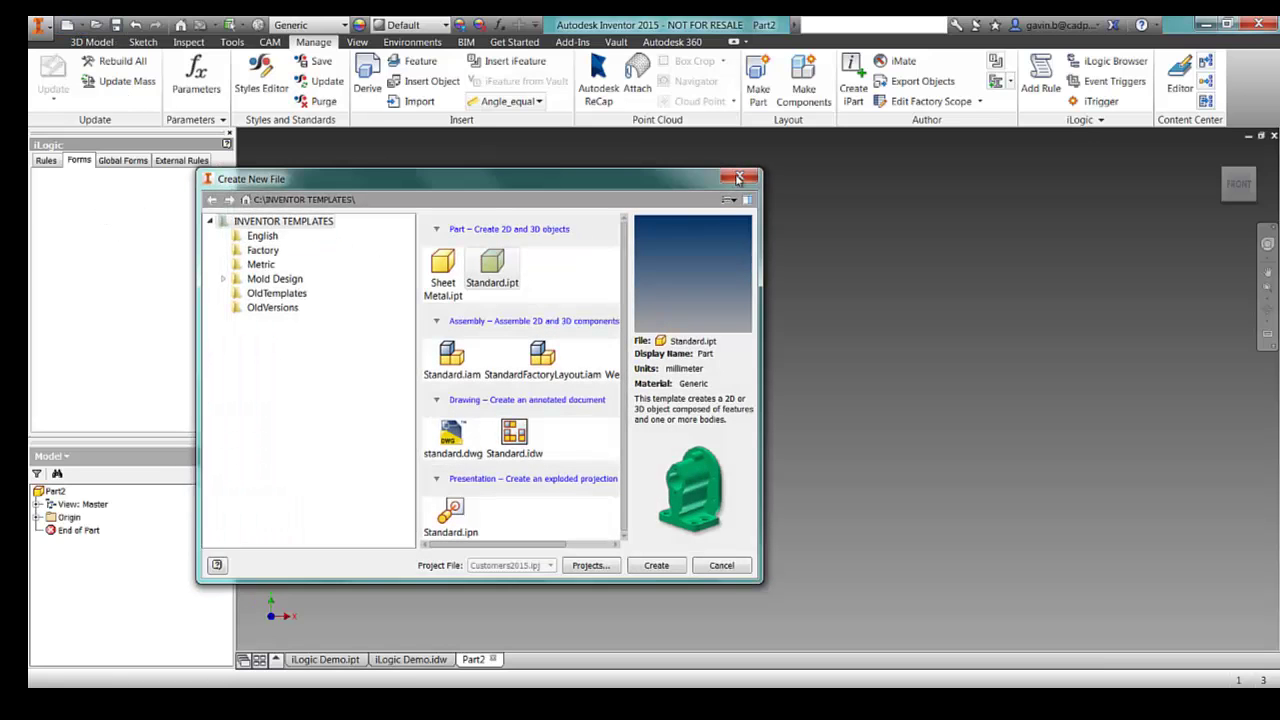
click(739, 177)
click(90, 43)
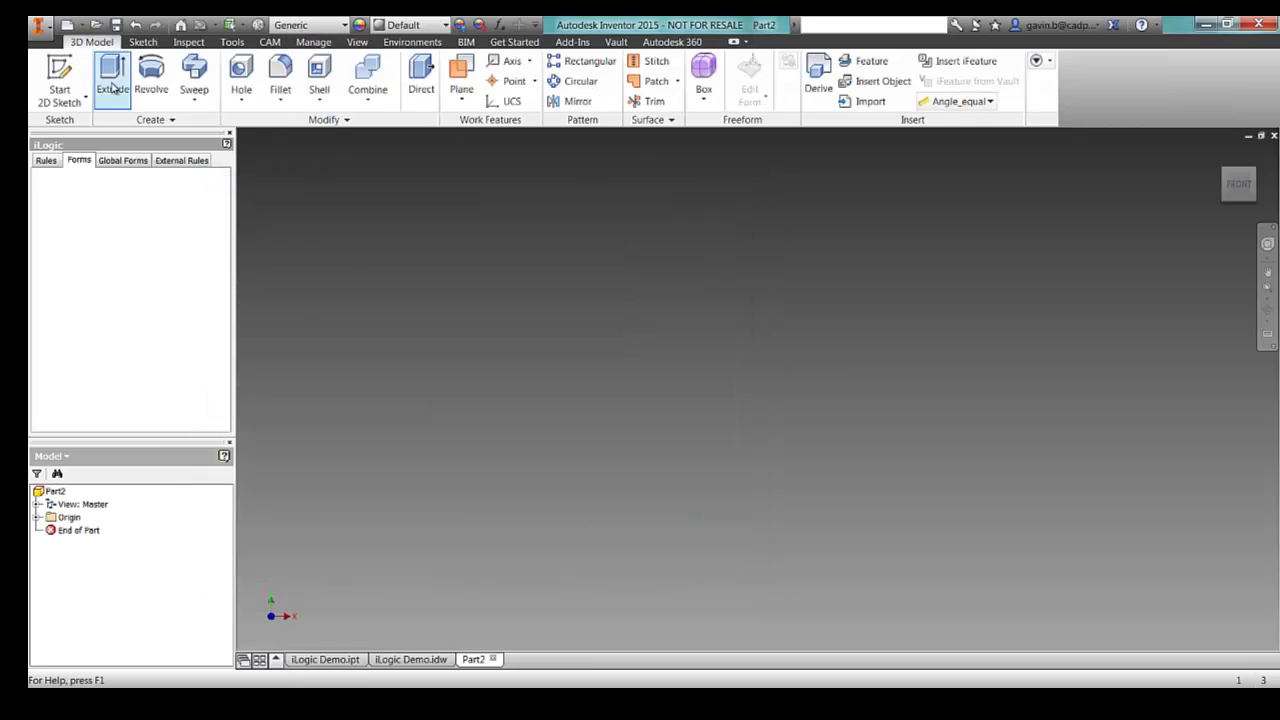
click(59, 75)
click(765, 422)
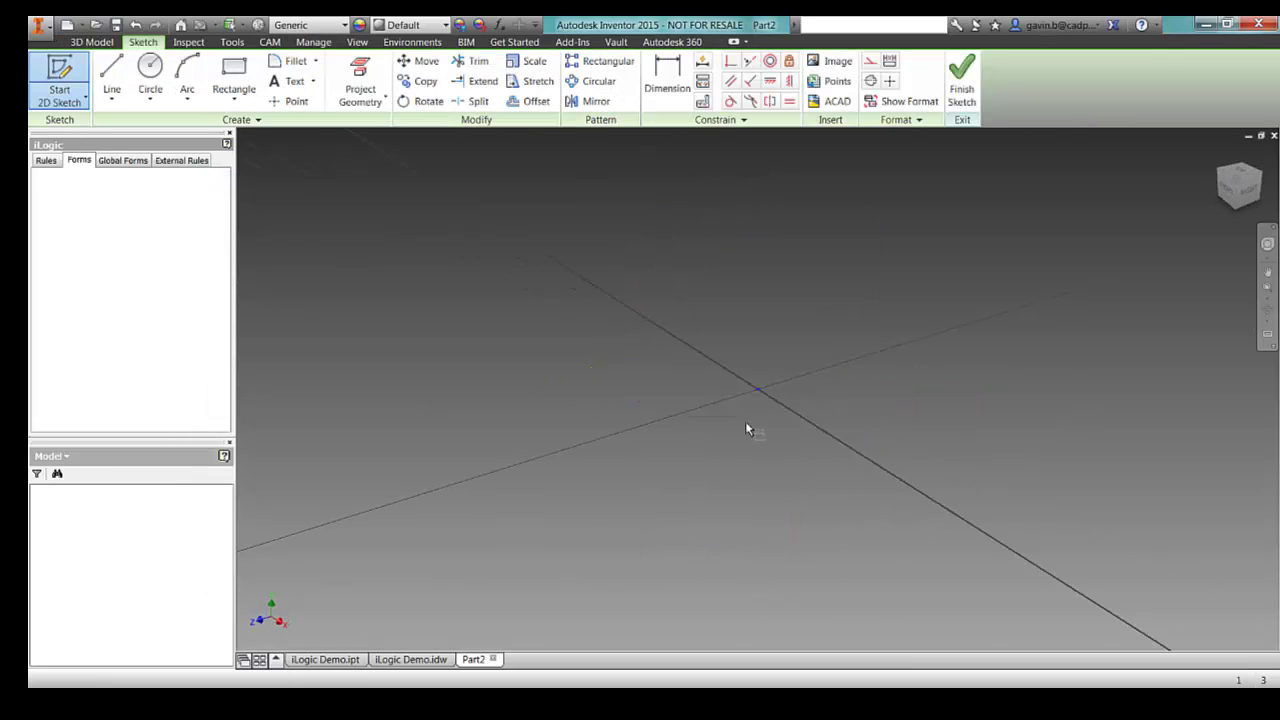
Draw a rectangle from the origin sized Depth = 500 and Width = 450.
key(r)
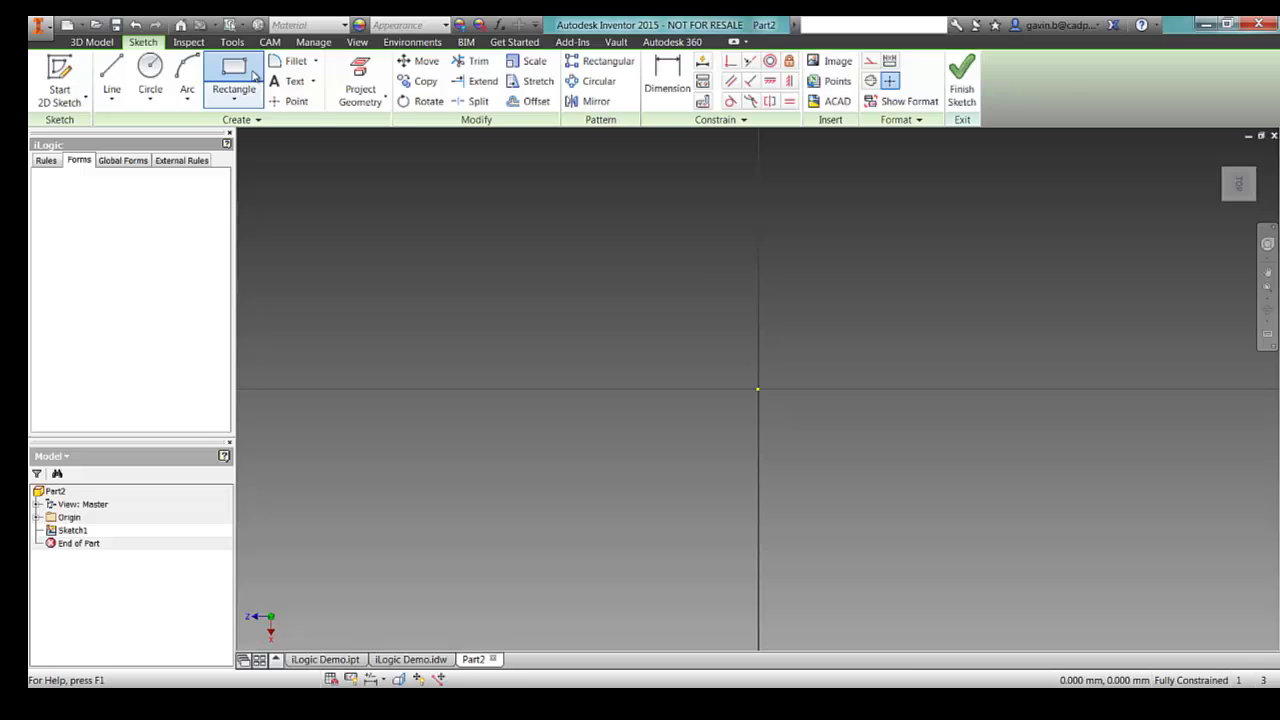
click(758, 389)
mouse_move(929, 264)
middle_down()
mouse_move(866, 330)
mouse_move(705, 388)
middle_up()
text(depth =)
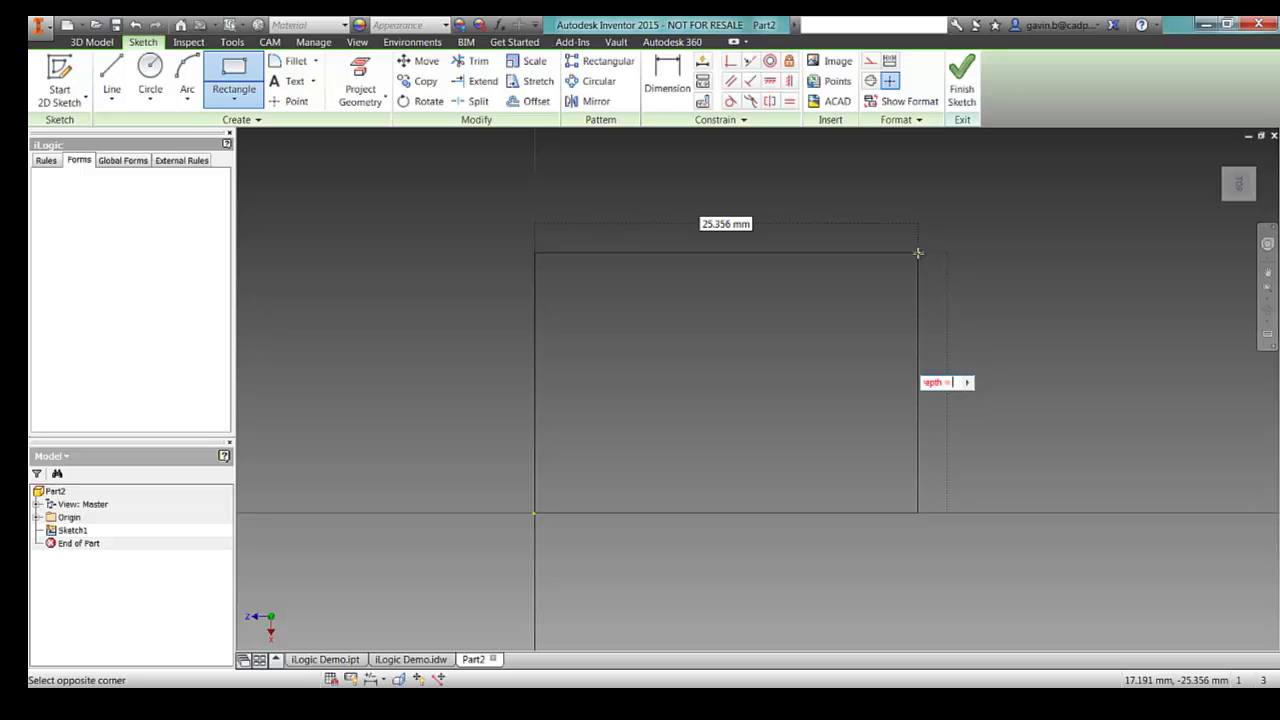
text( 500)
key(Tab)
text(Width)
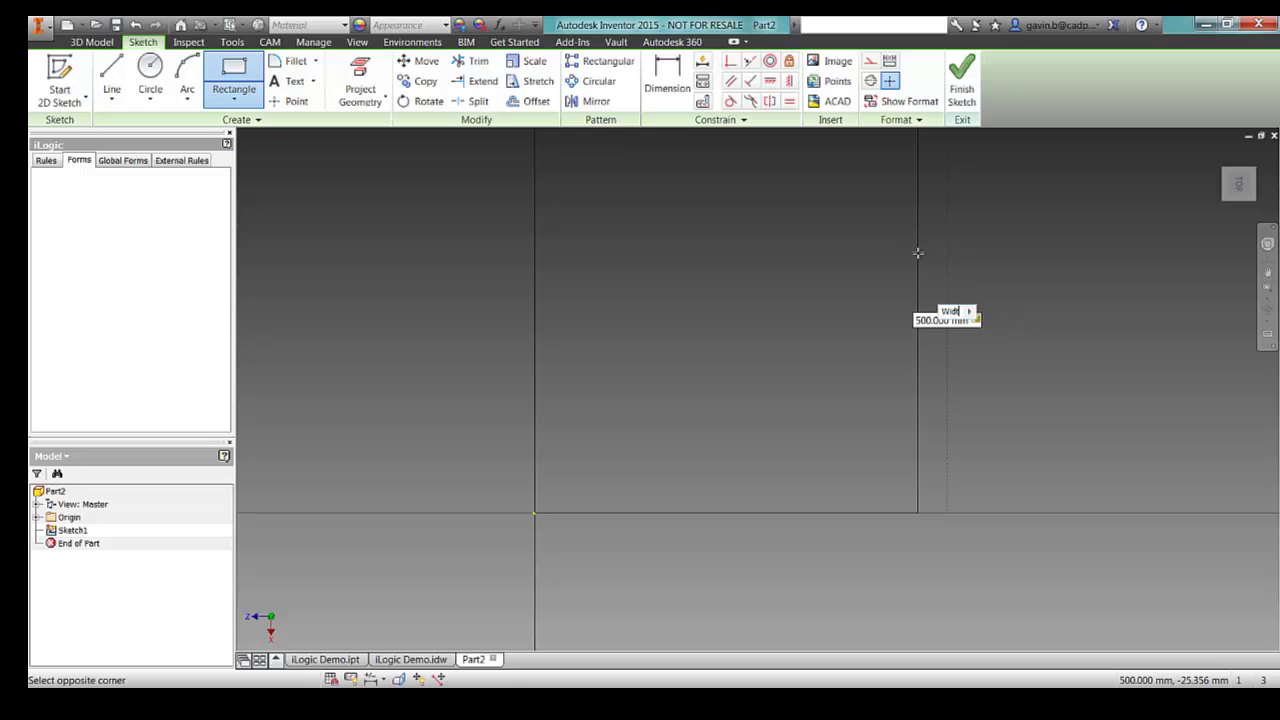
text( = 450)
key(Tab)
key(Return)
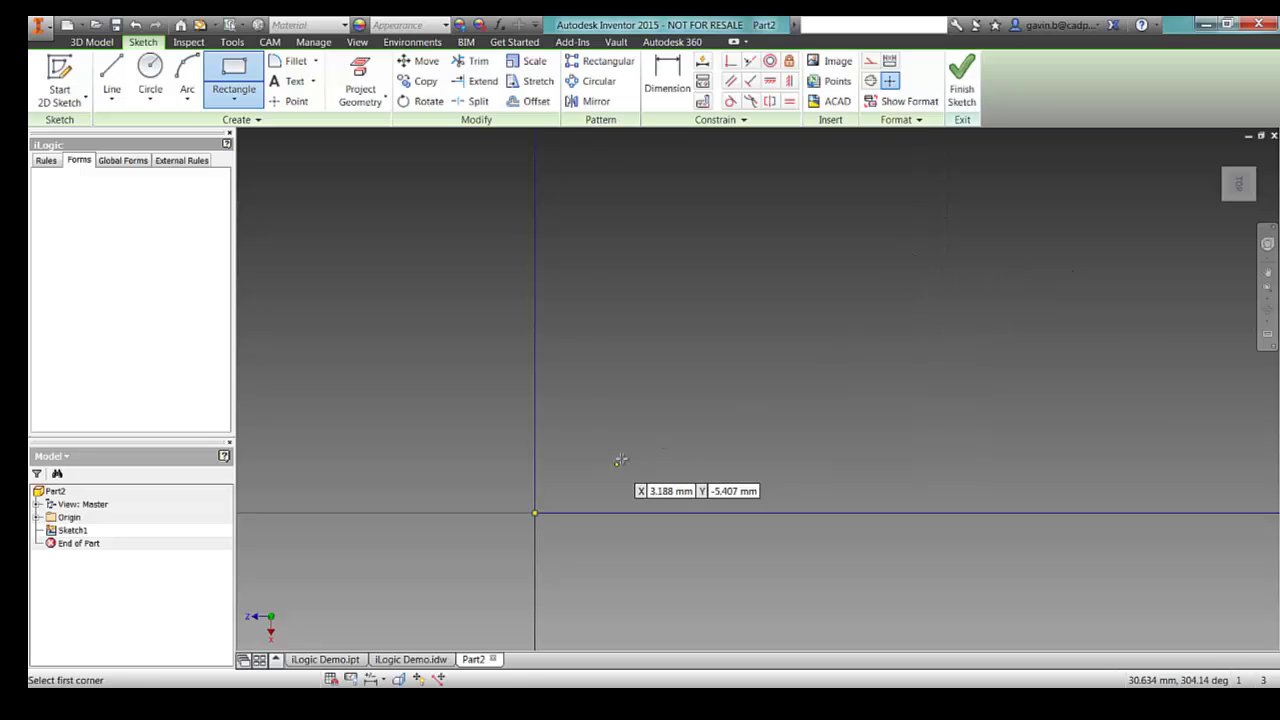
scroll(560, 502, up, 5)
scroll(626, 452, down, 4)
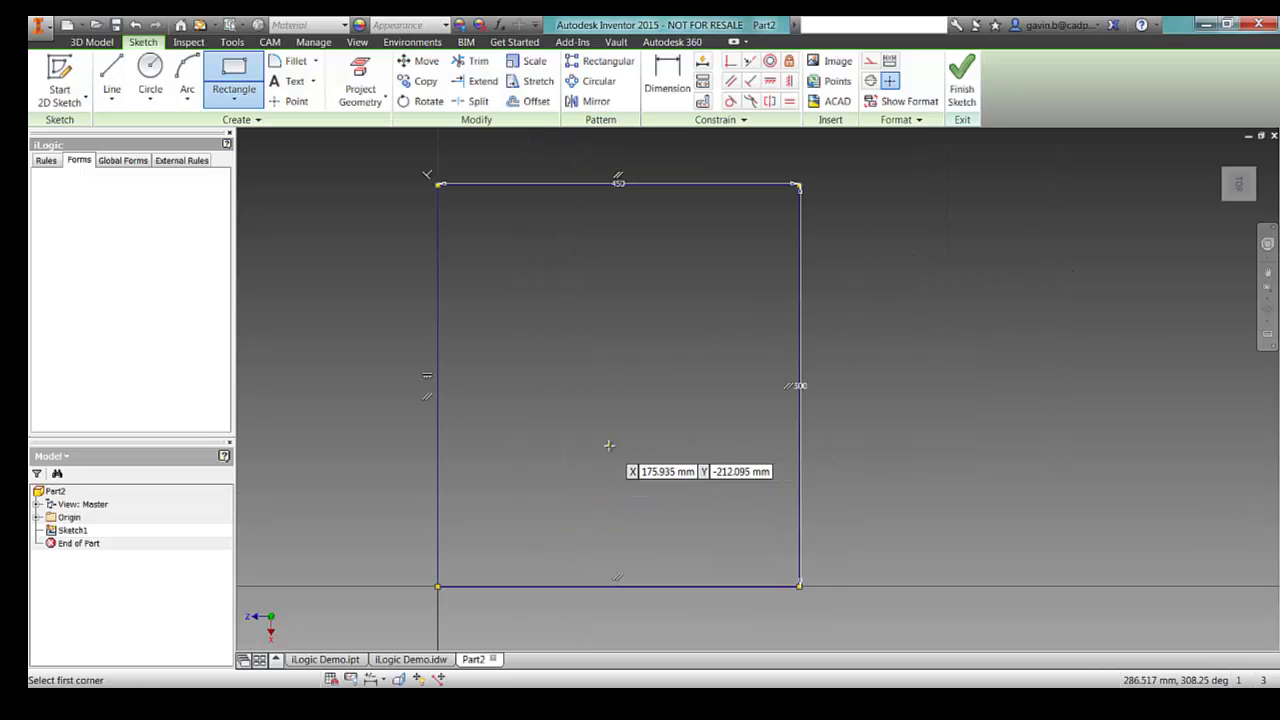
Finish the sketch and extrude the rectangle a distance of Height = 100.
click(961, 96)
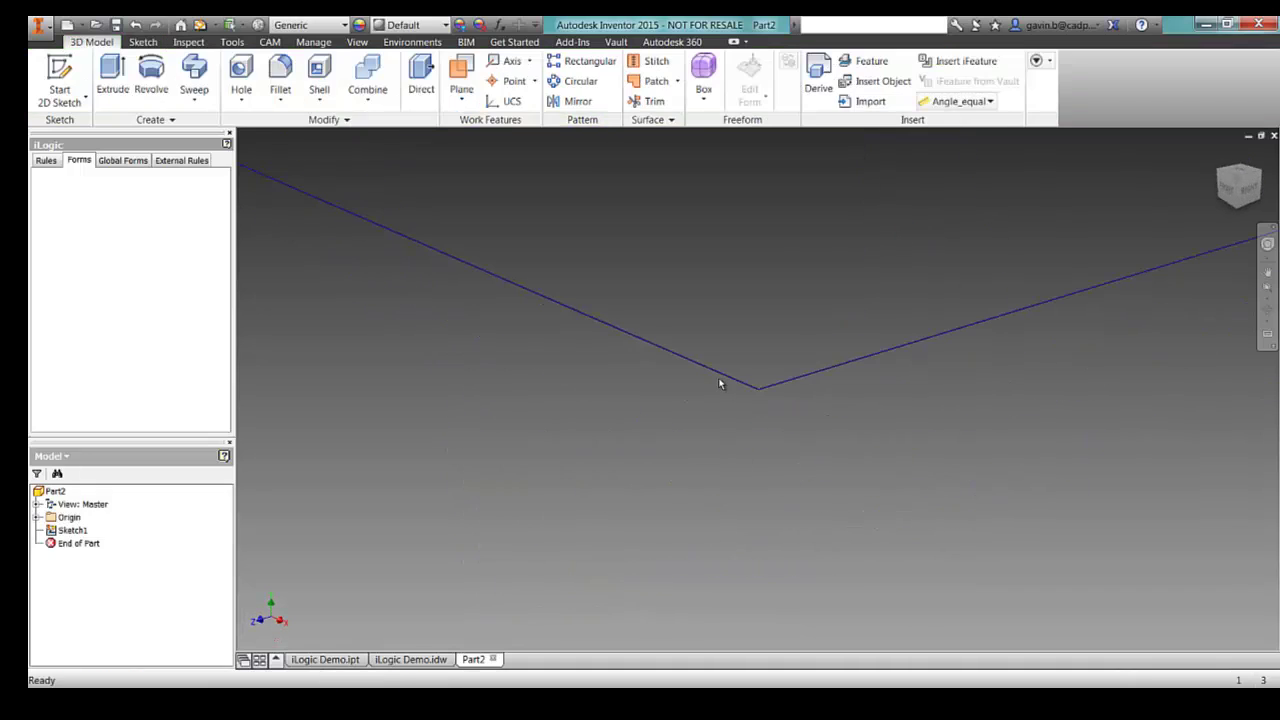
key(e)
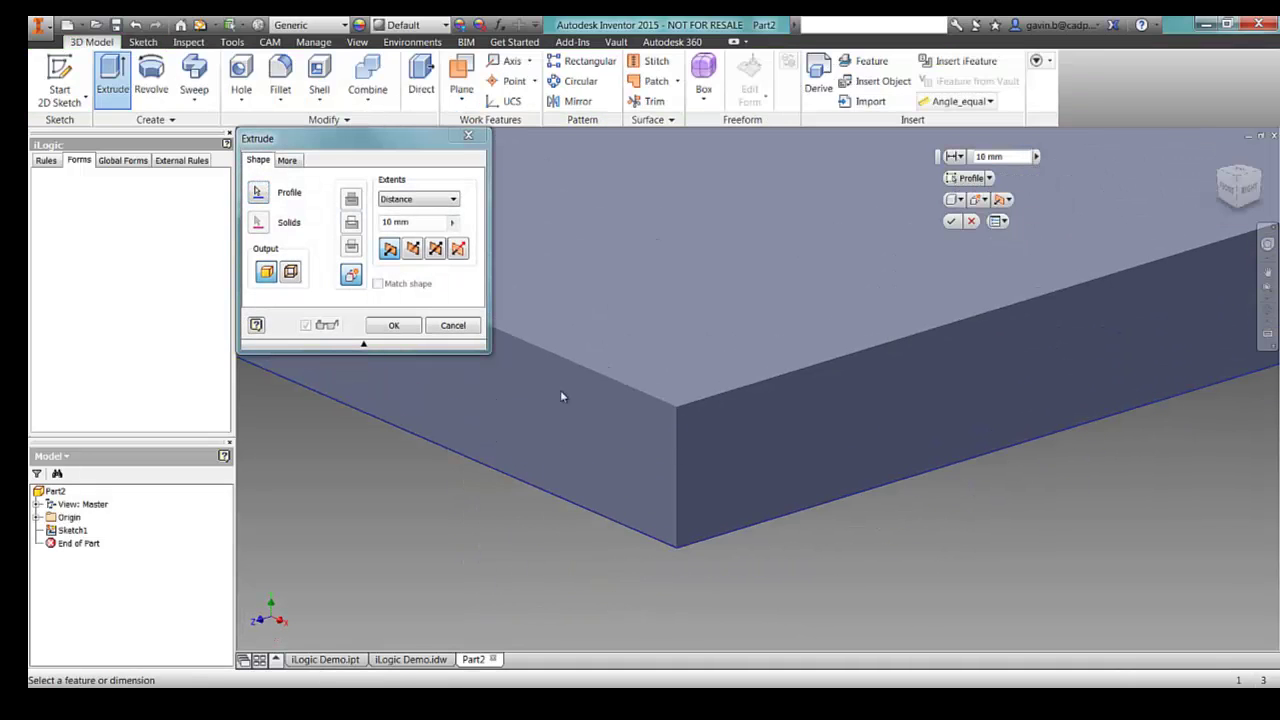
click(415, 221)
text(Hei)
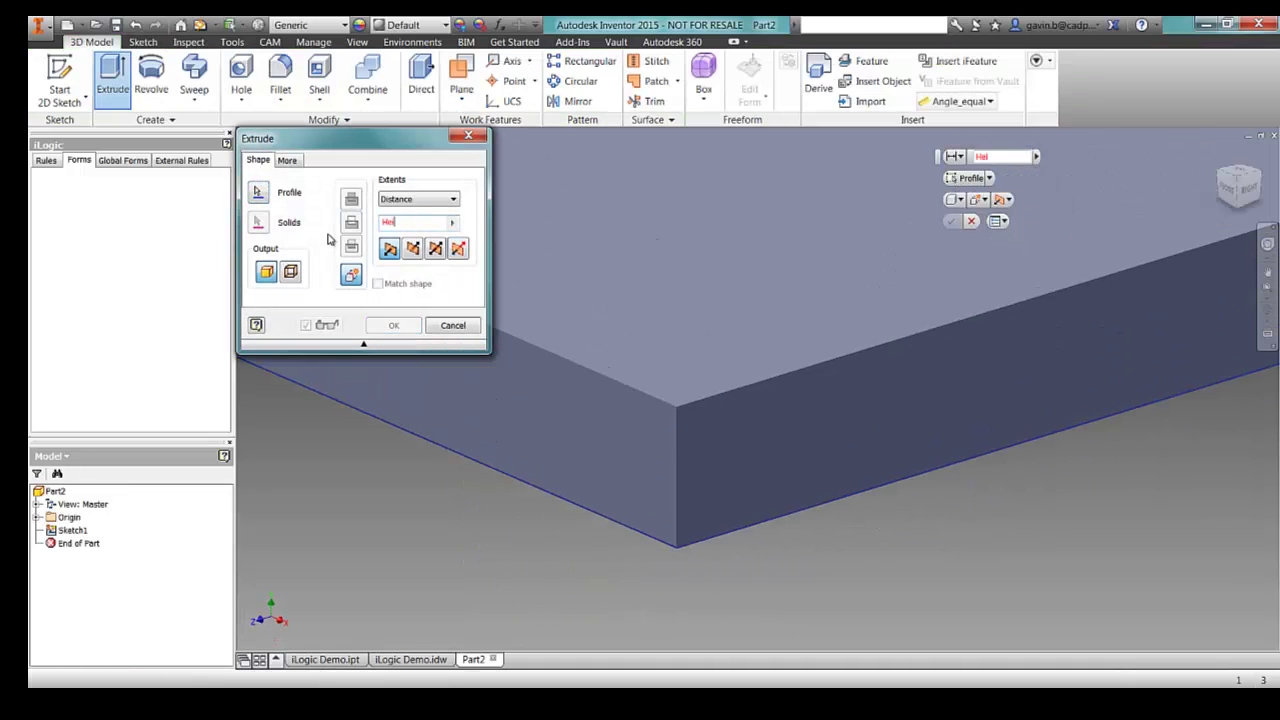
text(ght = 100)
click(393, 325)
scroll(699, 419, down, 6)
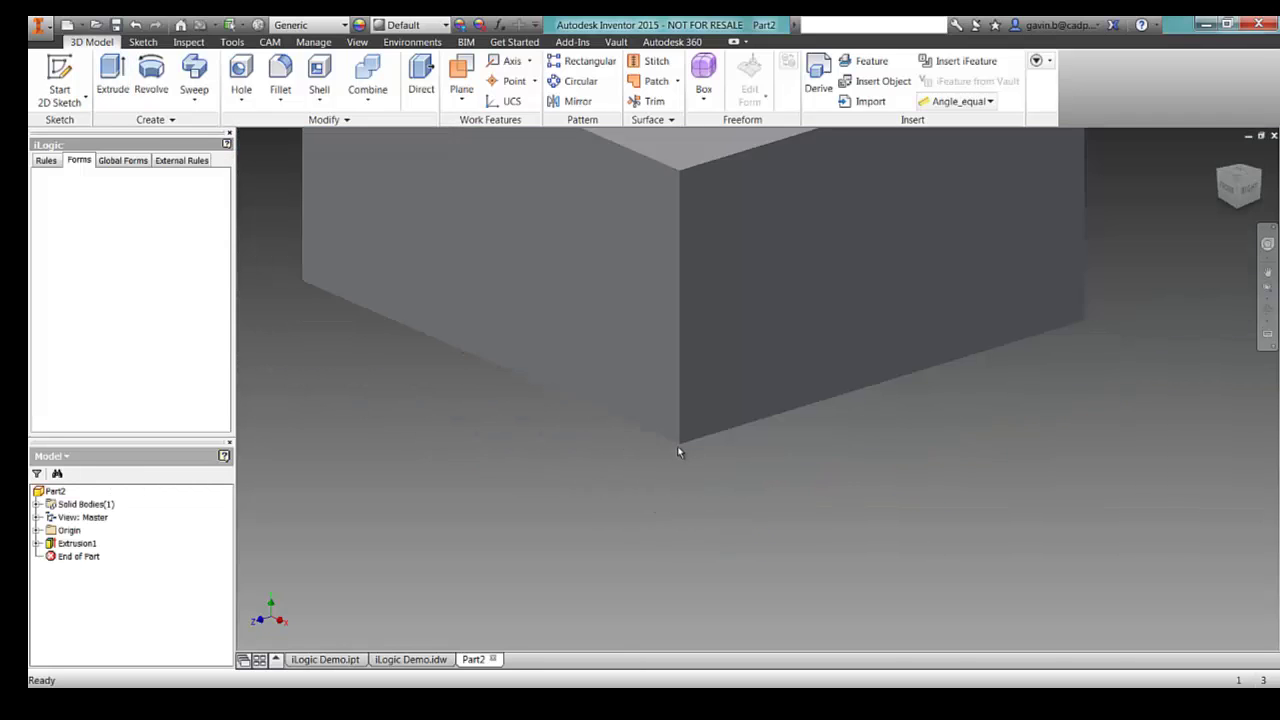
middle_drag(646, 420, 818, 347)
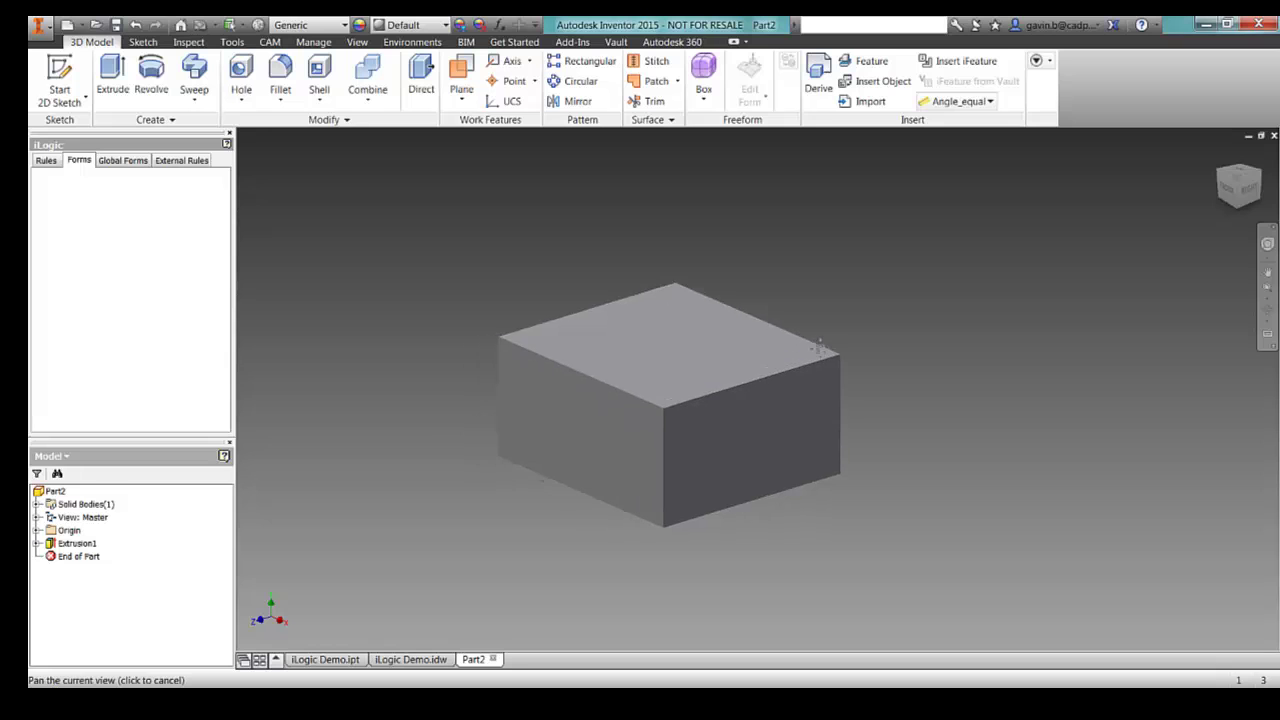
Sketch a construction diagonal on the top face with a point at its midpoint.
click(698, 338)
click(751, 326)
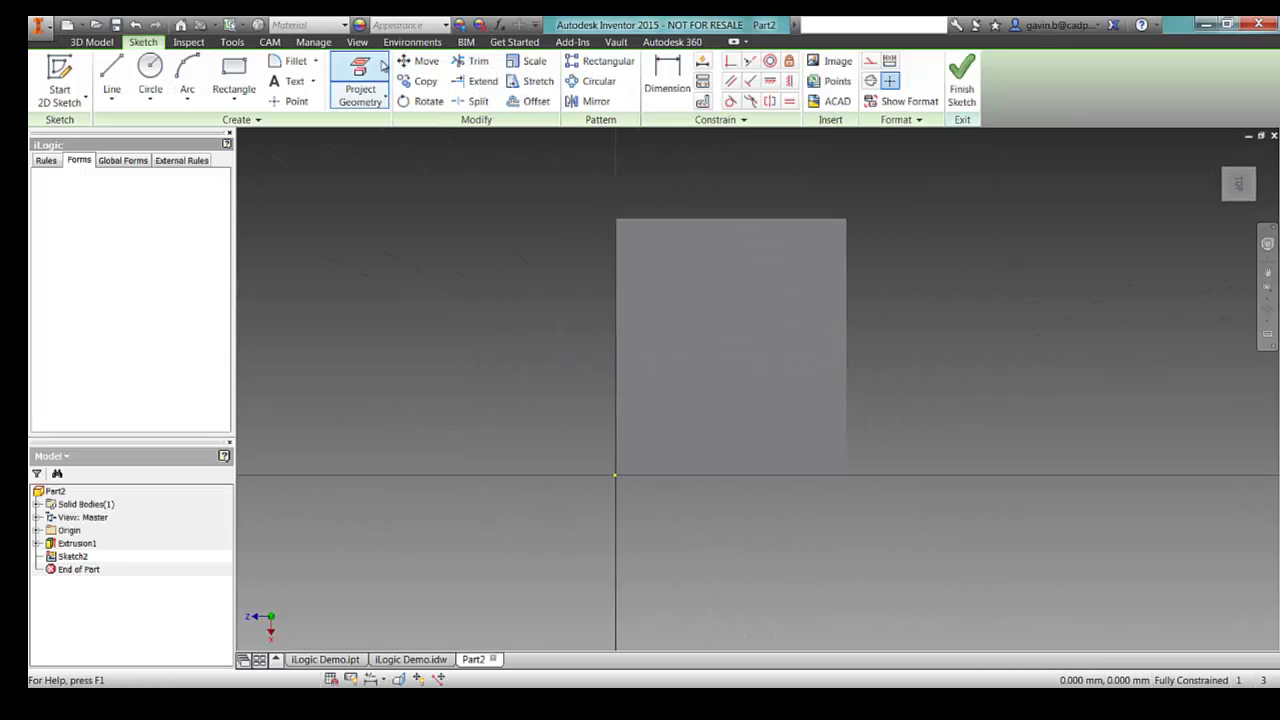
click(360, 82)
click(111, 78)
click(616, 219)
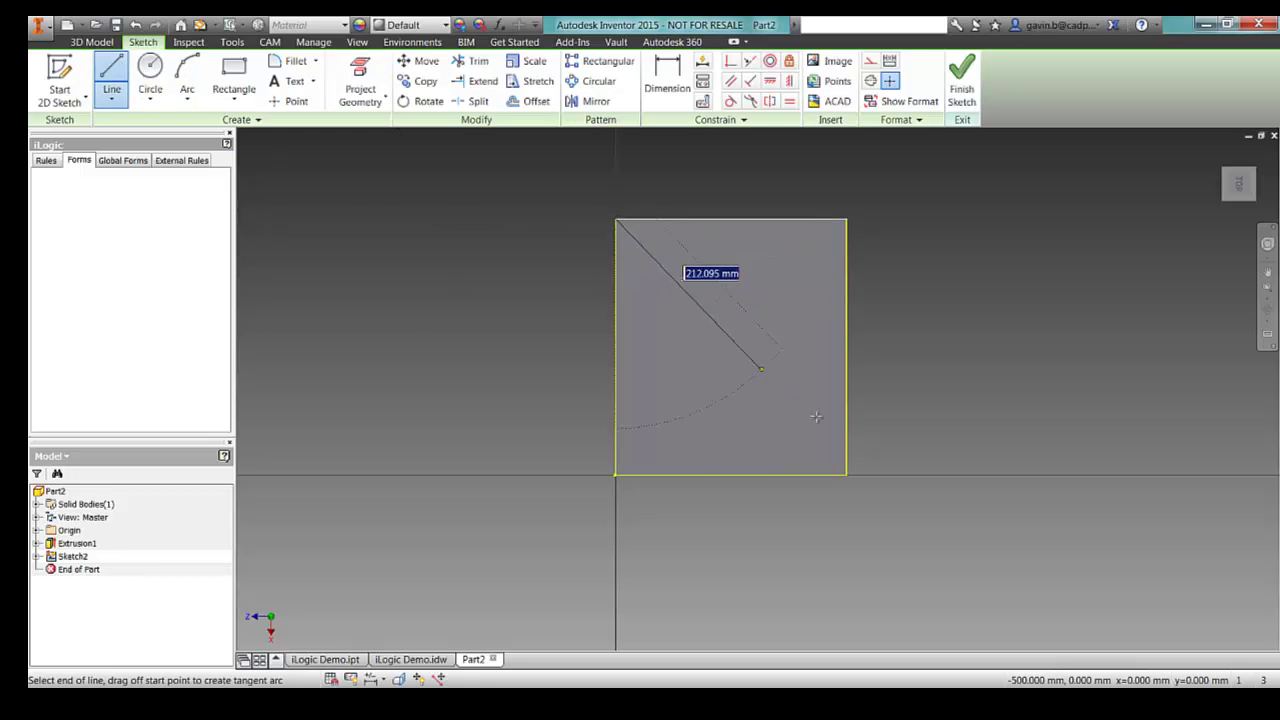
click(846, 474)
key(Escape)
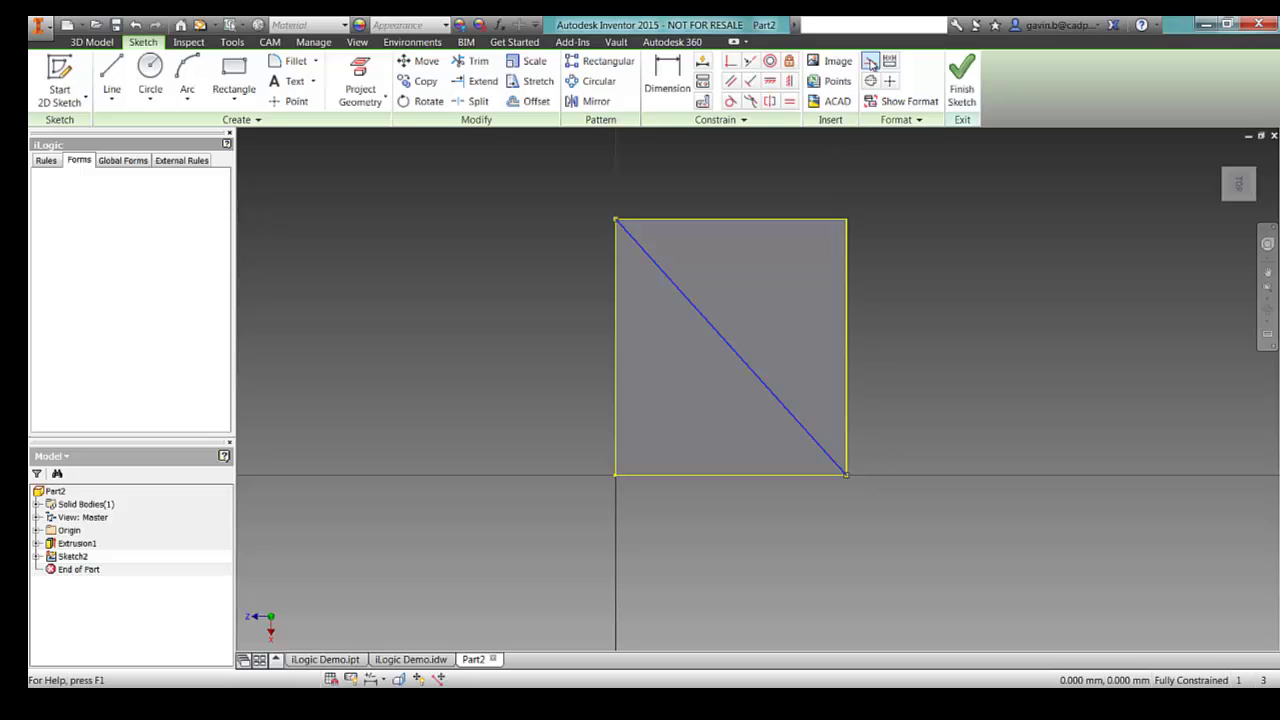
click(870, 61)
click(290, 101)
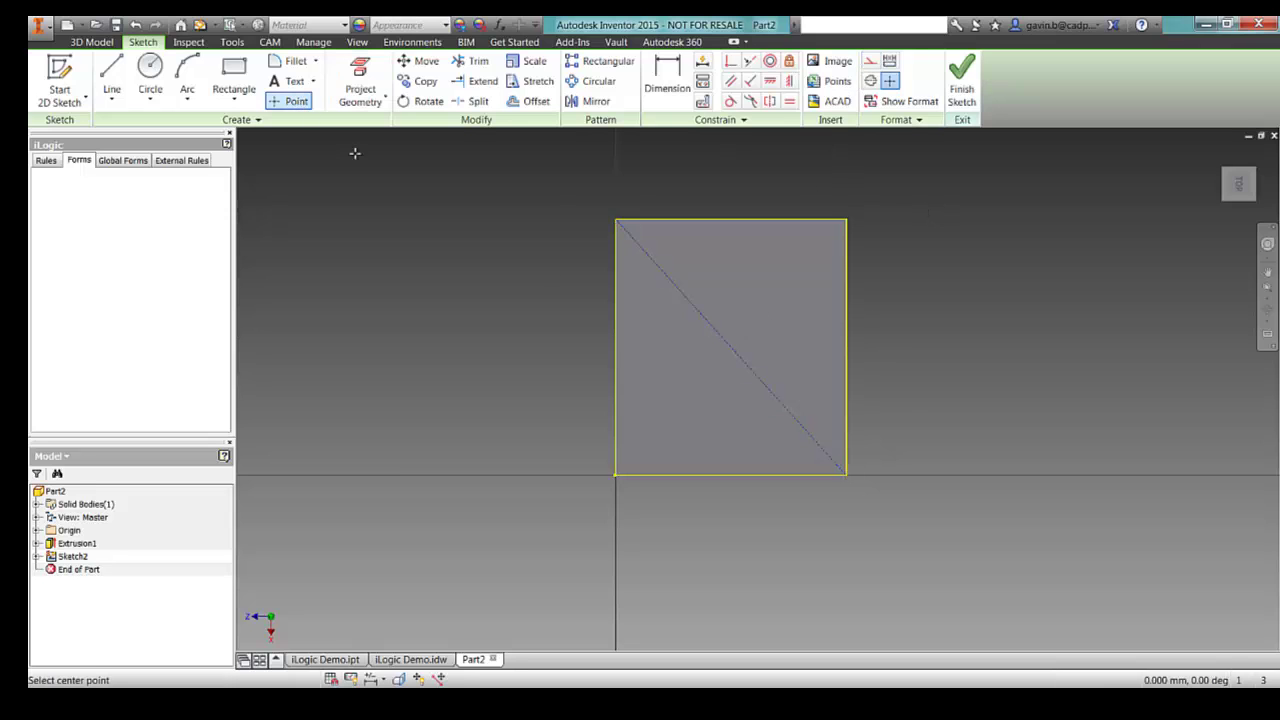
click(731, 349)
key(Escape)
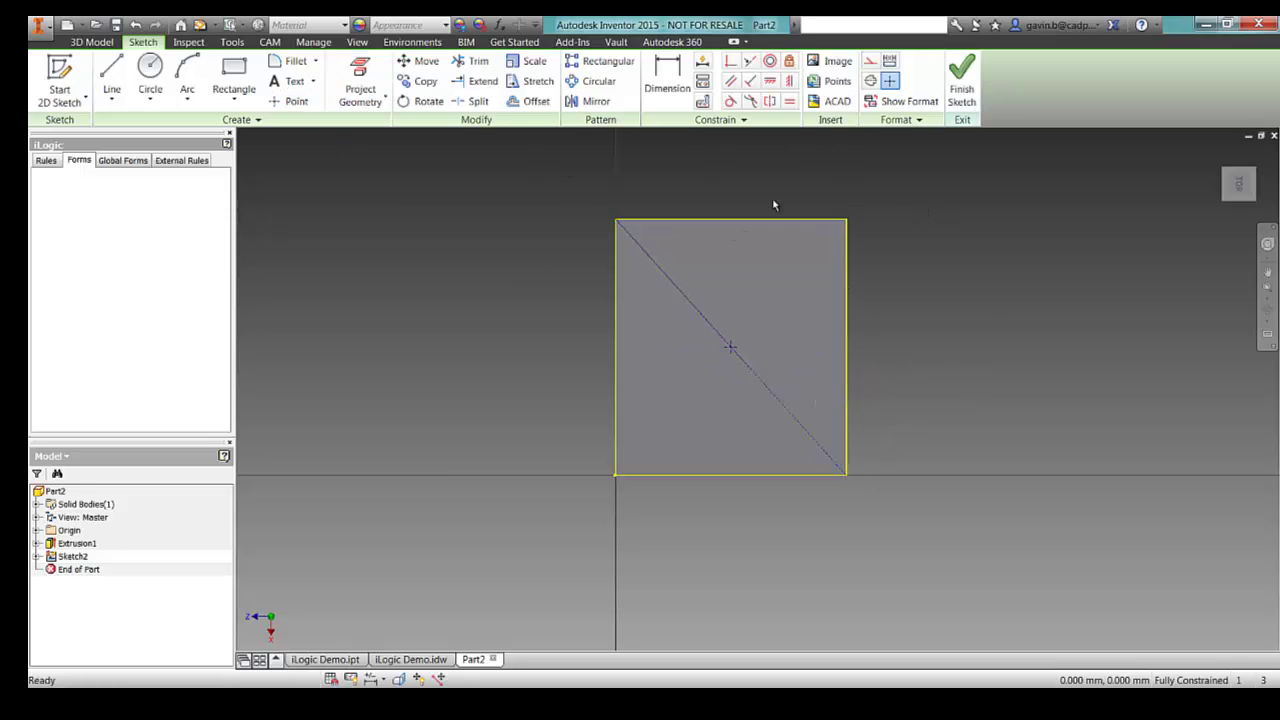
Drill a 200 diameter Through All hole at the midpoint.
key(h)
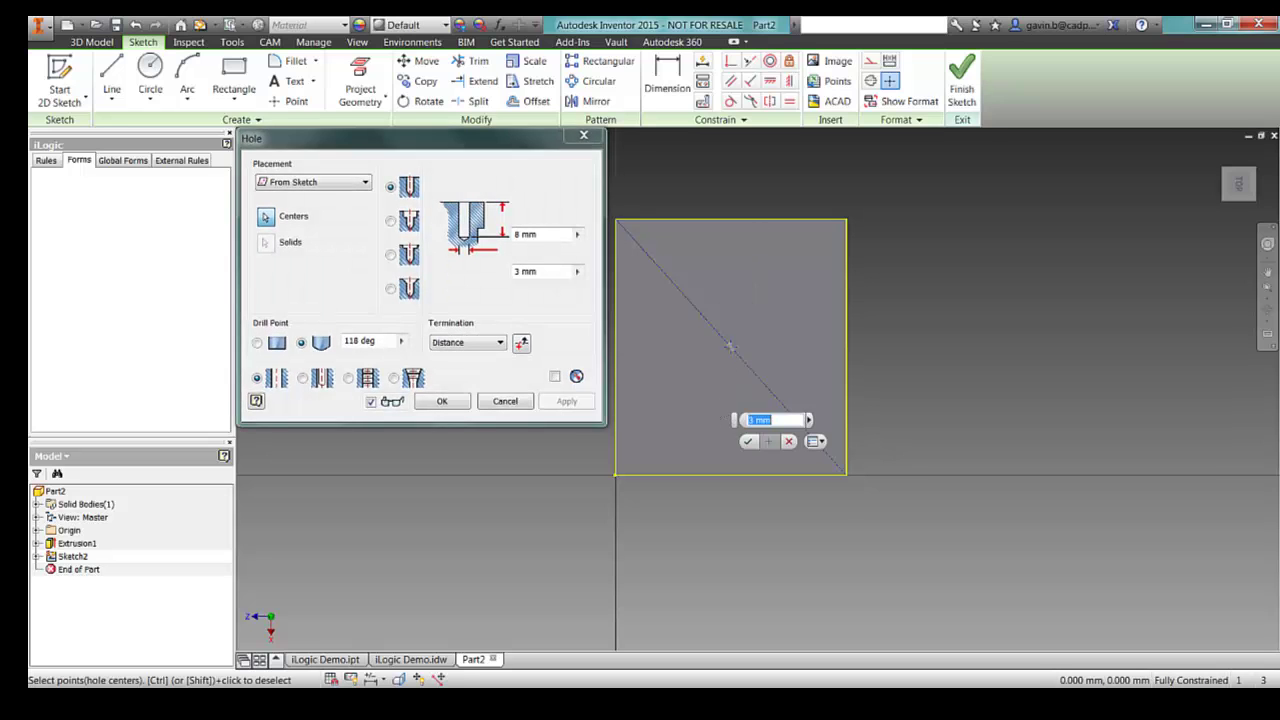
shift+middle_drag(714, 405, 736, 364)
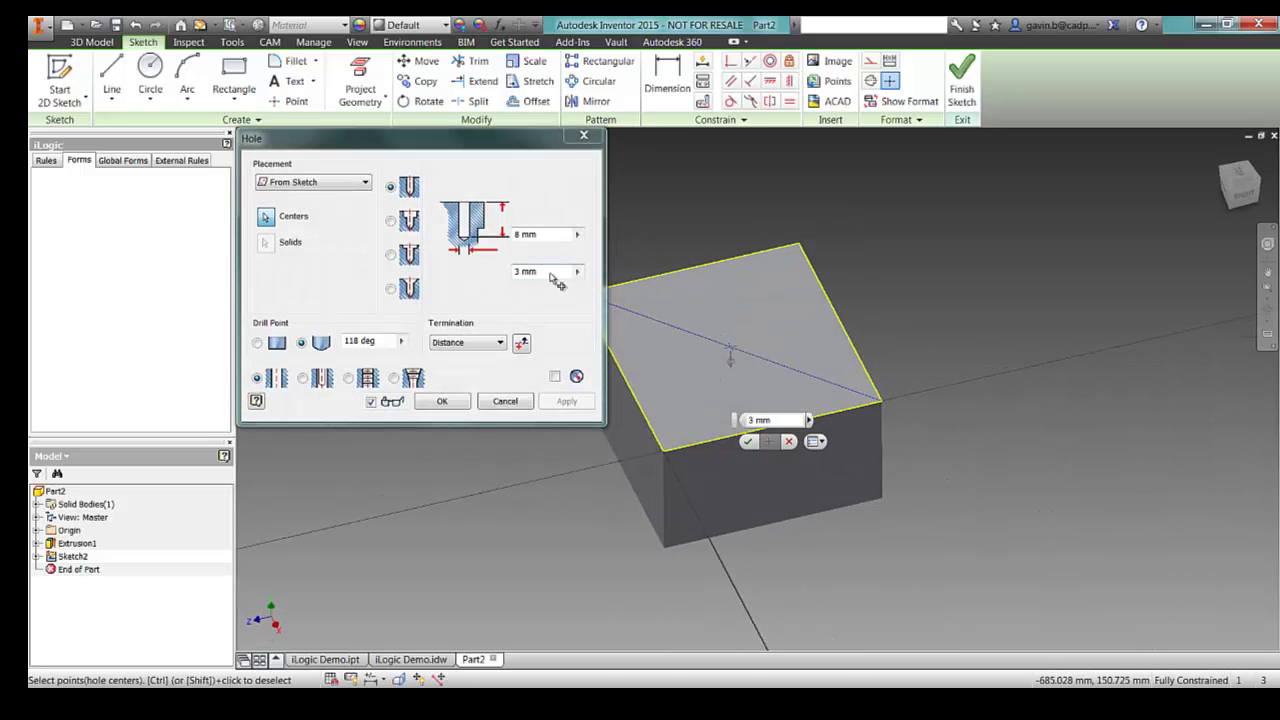
click(479, 285)
text(200)
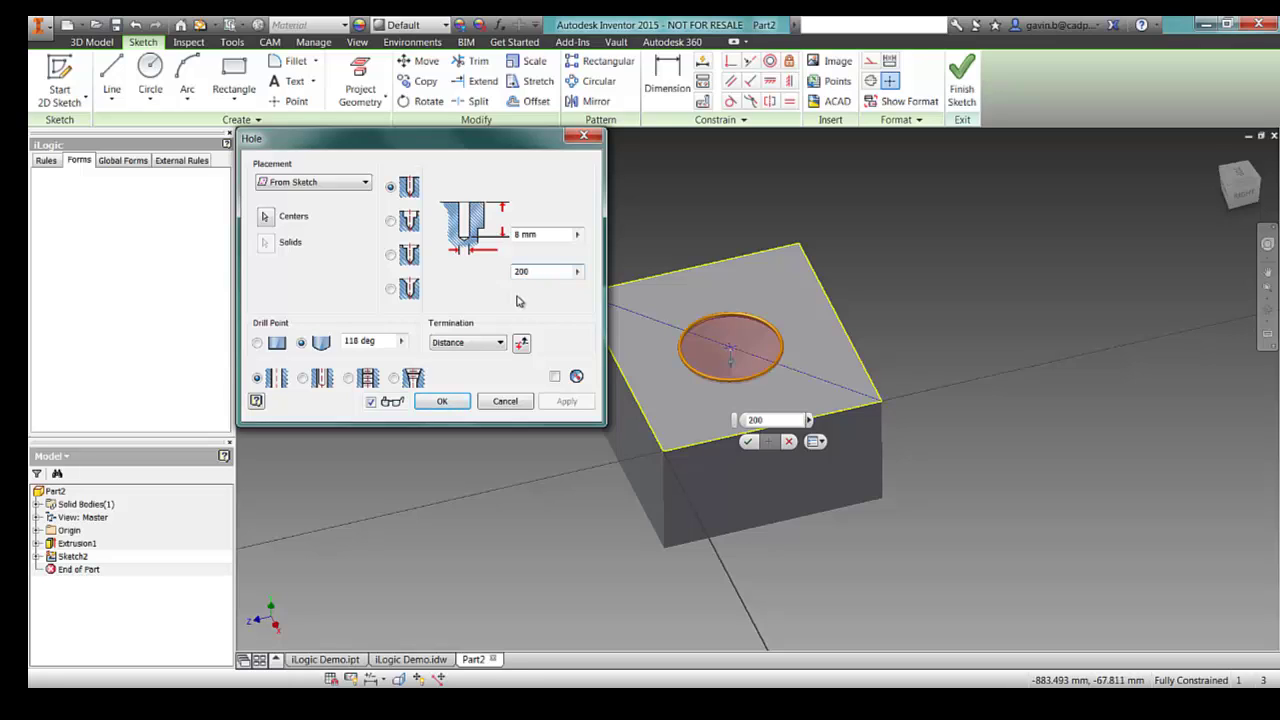
click(470, 342)
click(478, 376)
click(441, 401)
shift+middle_drag(509, 480, 490, 487)
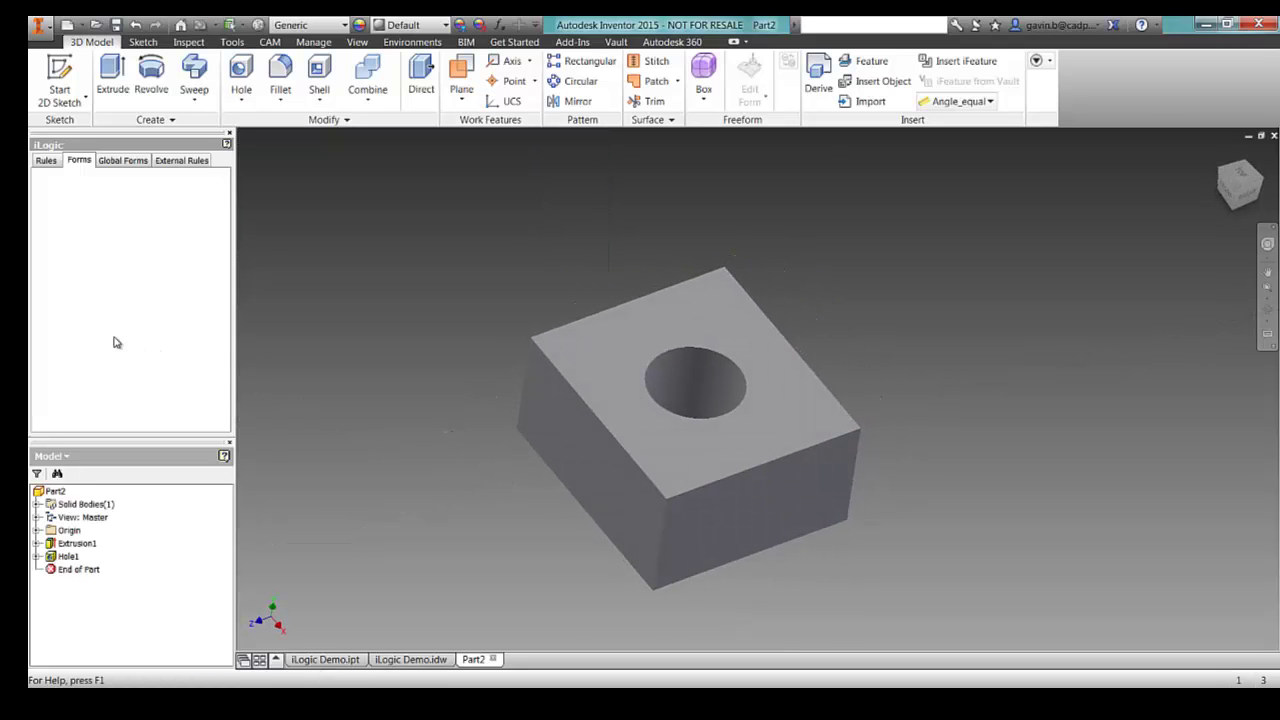
Add a new iLogic form containing the Depth, Width and Height parameters.
right_click(86, 214)
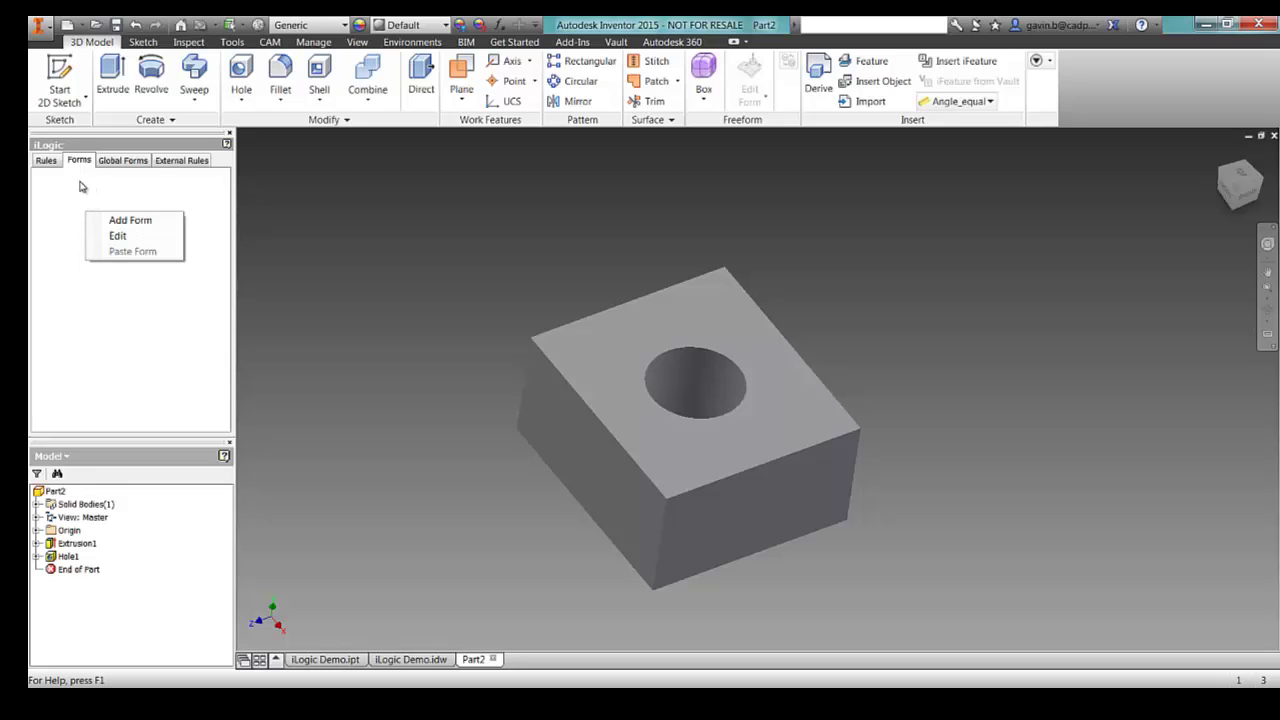
click(130, 220)
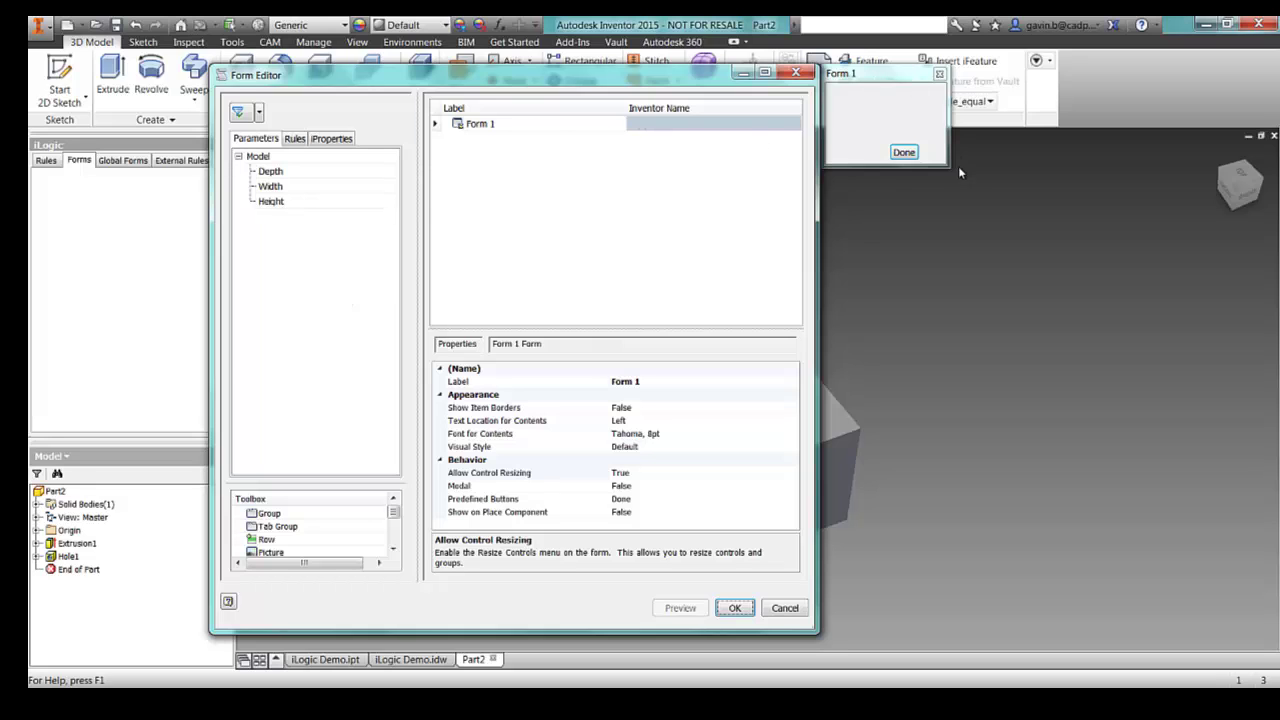
drag(948, 166, 1036, 347)
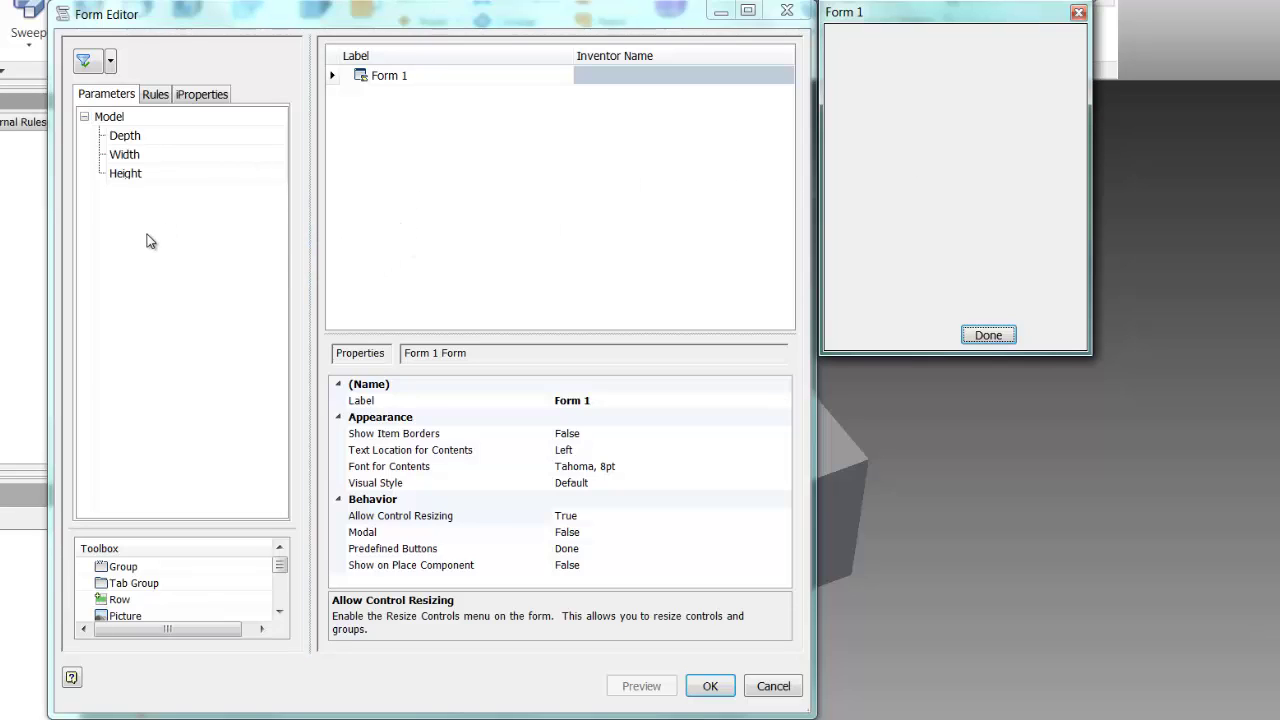
drag(125, 135, 385, 100)
drag(138, 156, 452, 150)
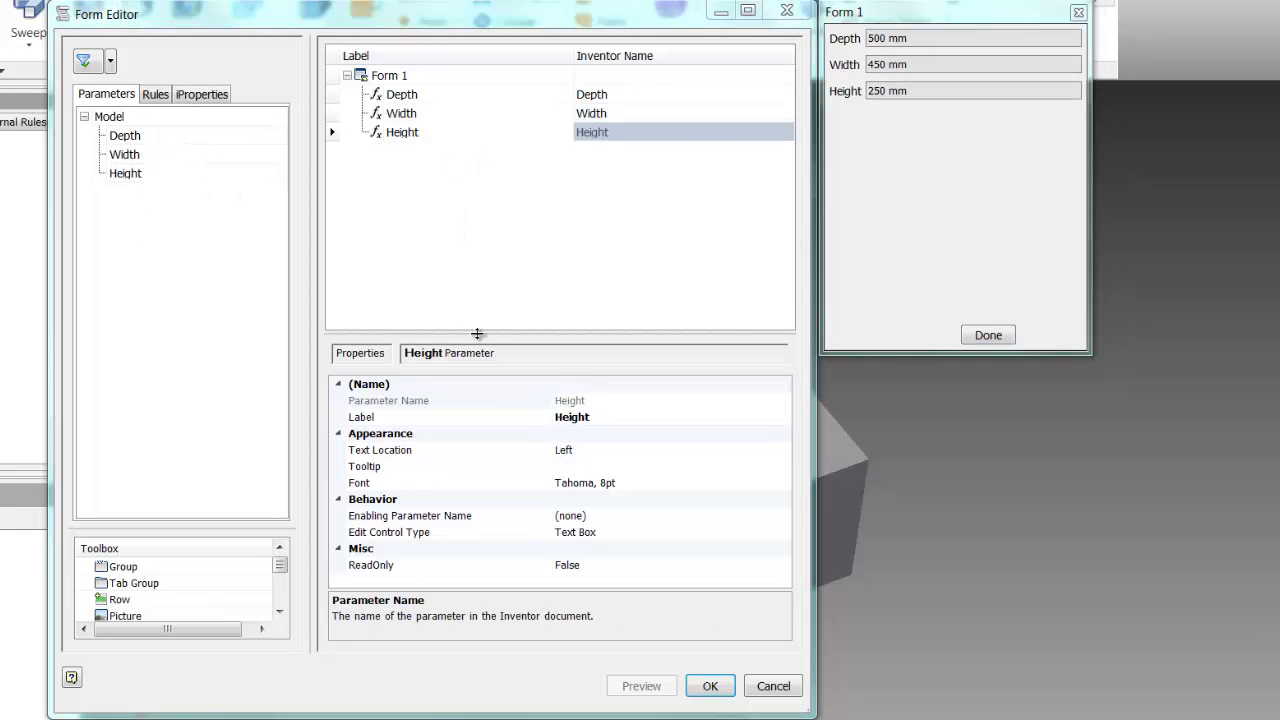
Make Width a slider from 100 to 1000 in steps of 10 and save the form.
click(598, 114)
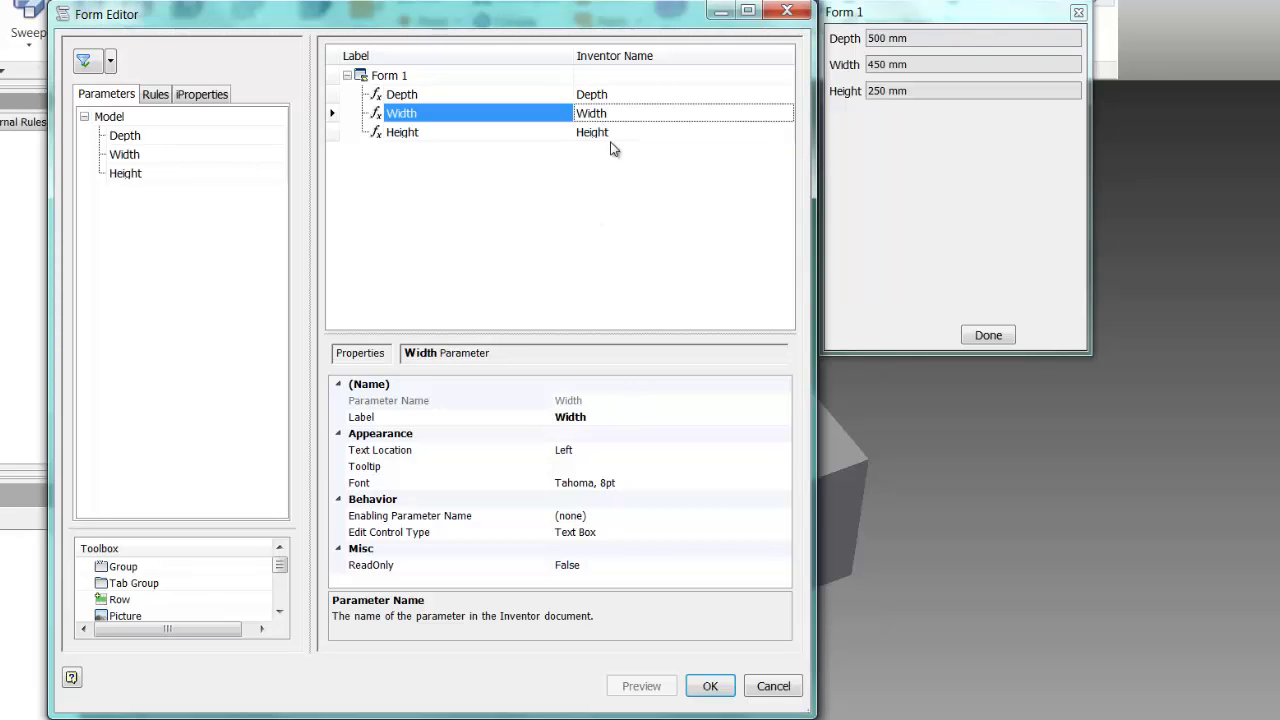
click(580, 535)
click(782, 532)
click(588, 566)
double_click(541, 549)
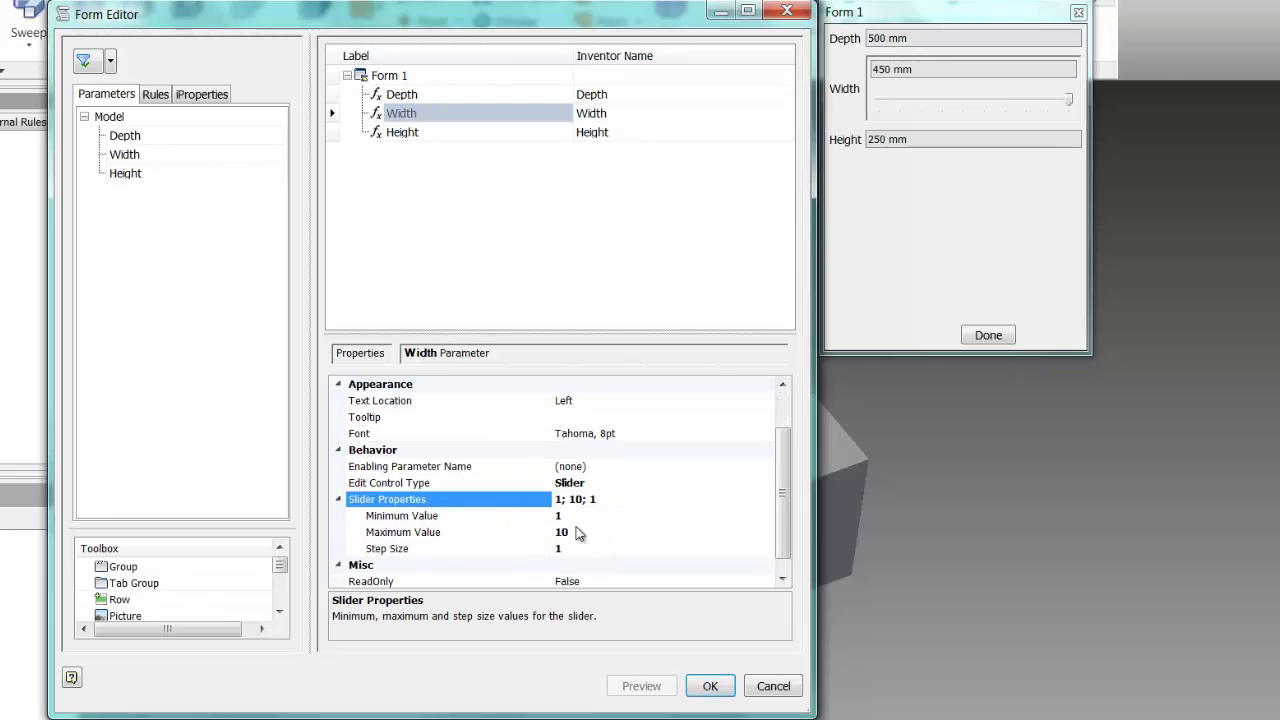
click(581, 516)
drag(581, 517, 526, 520)
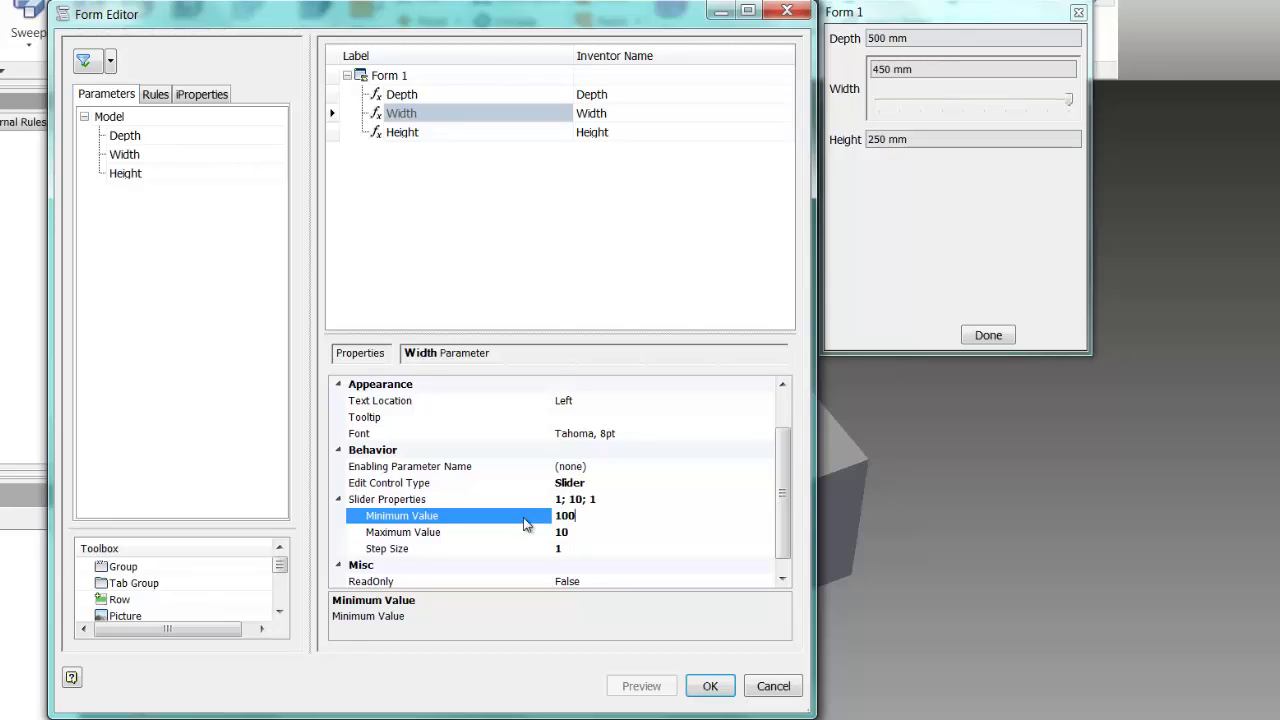
text(100)
click(602, 535)
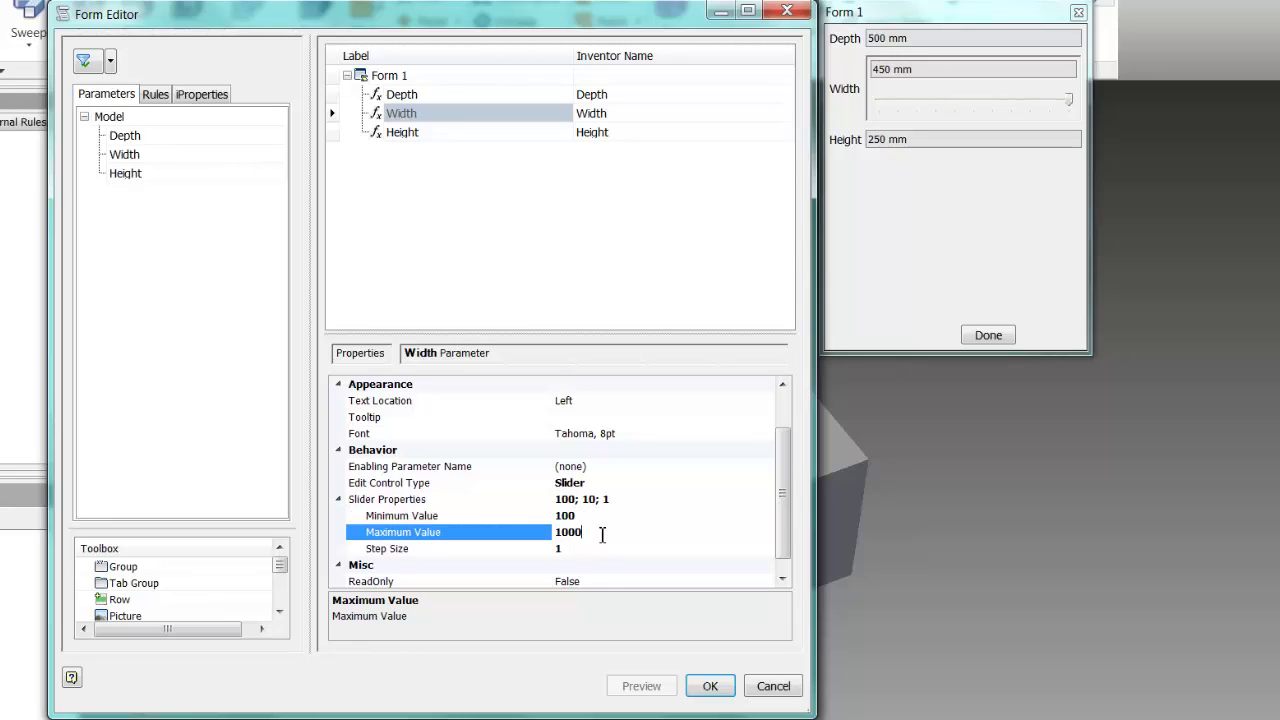
click(587, 551)
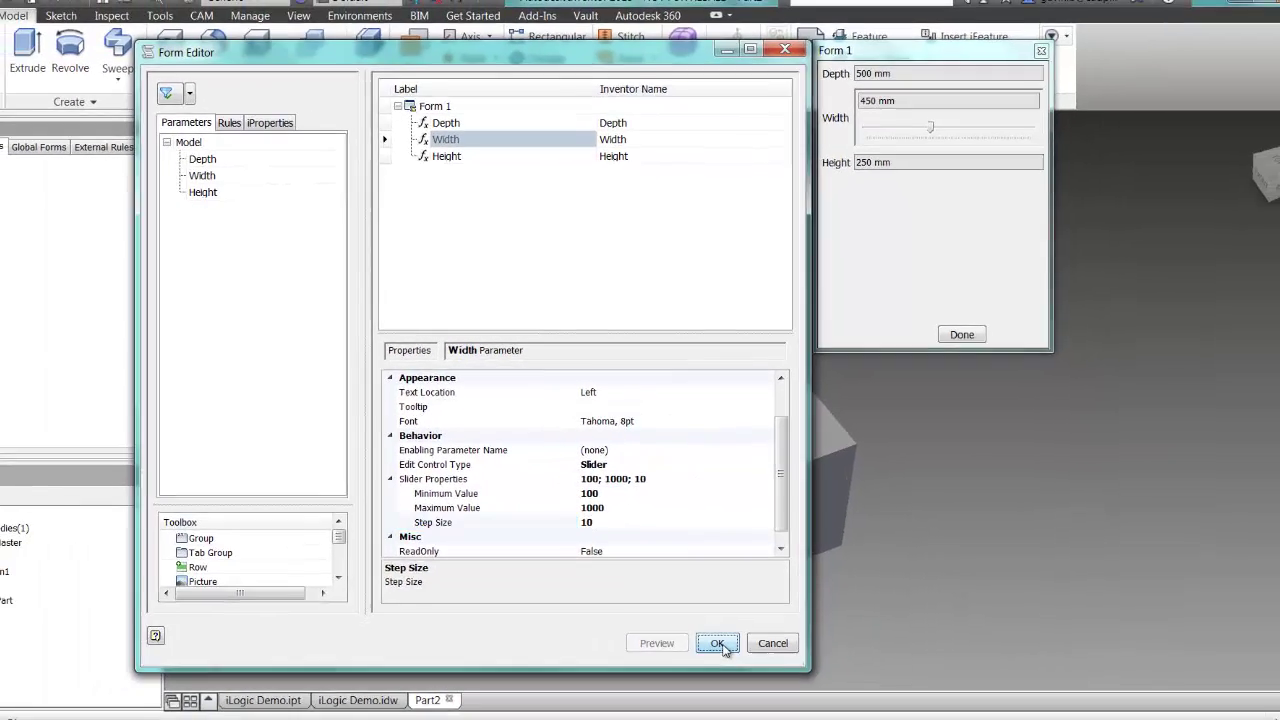
click(713, 678)
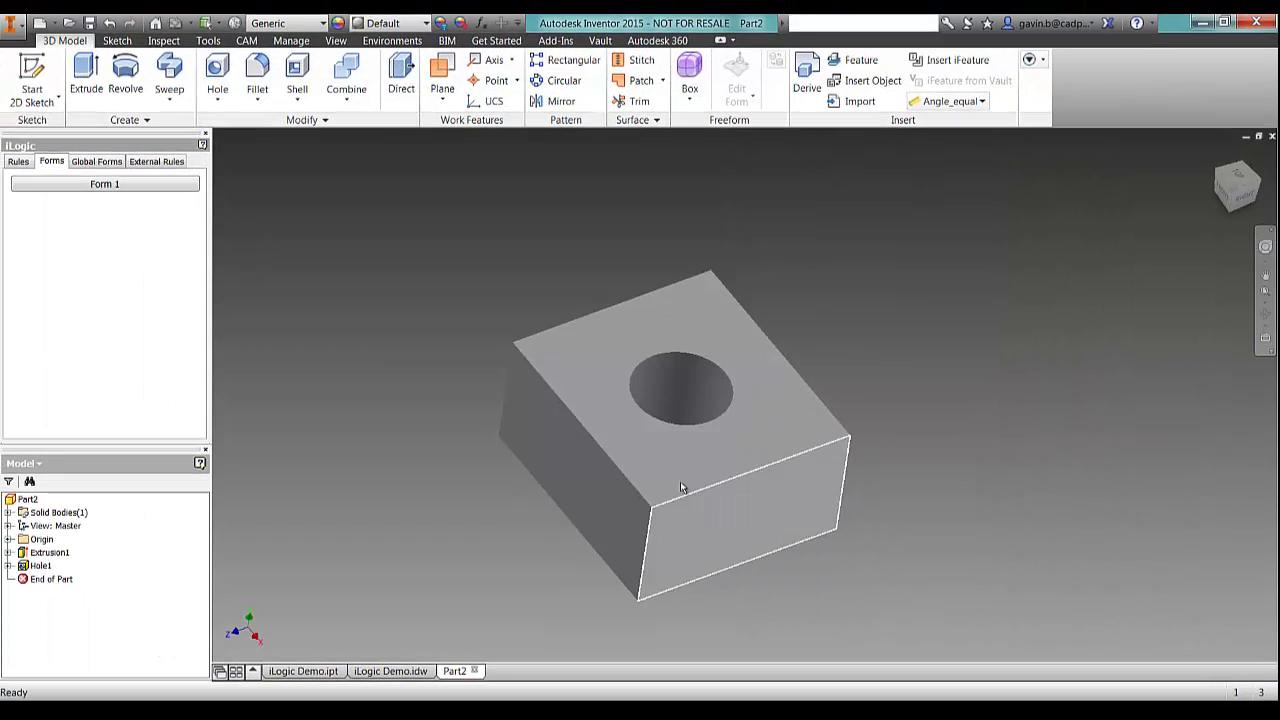
Drive Form 1's Width slider to 870 mm and then 140 mm, then close the form.
click(112, 190)
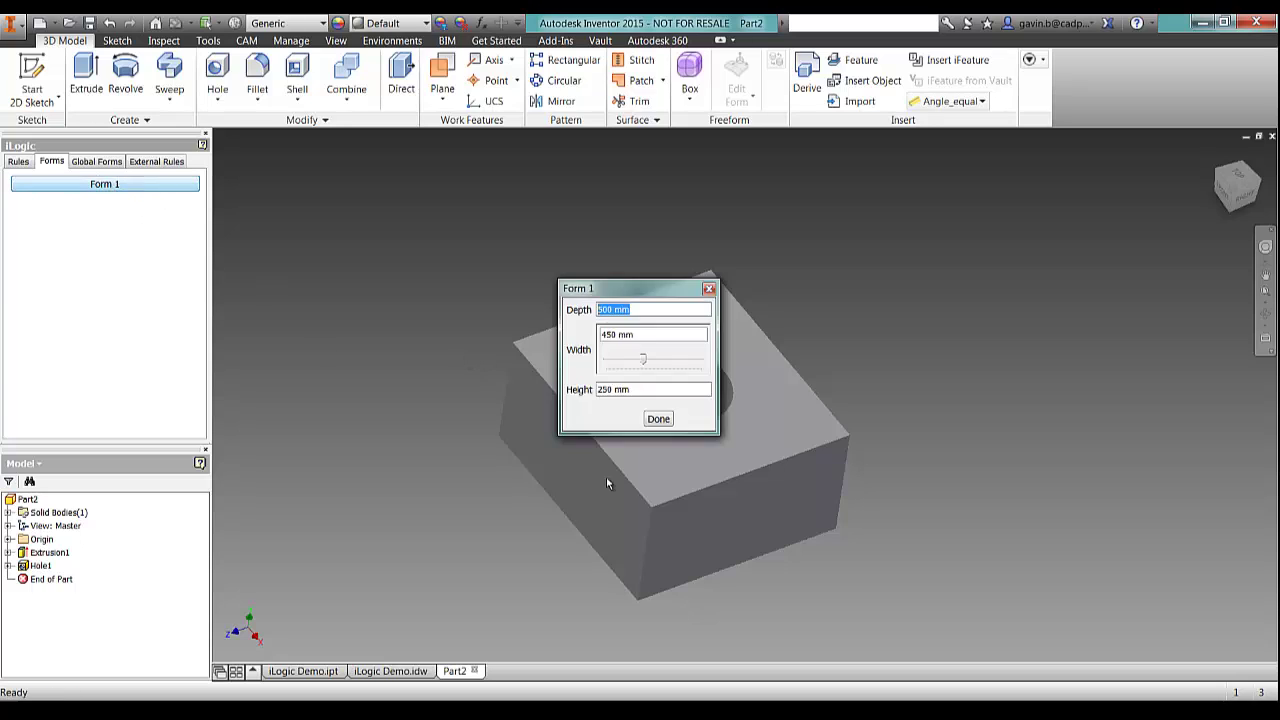
drag(640, 293, 1010, 213)
mouse_move(1016, 282)
mouse_down()
mouse_move(1051, 280)
mouse_move(995, 277)
mouse_move(1059, 278)
mouse_move(976, 281)
mouse_move(1025, 282)
mouse_move(995, 284)
mouse_up()
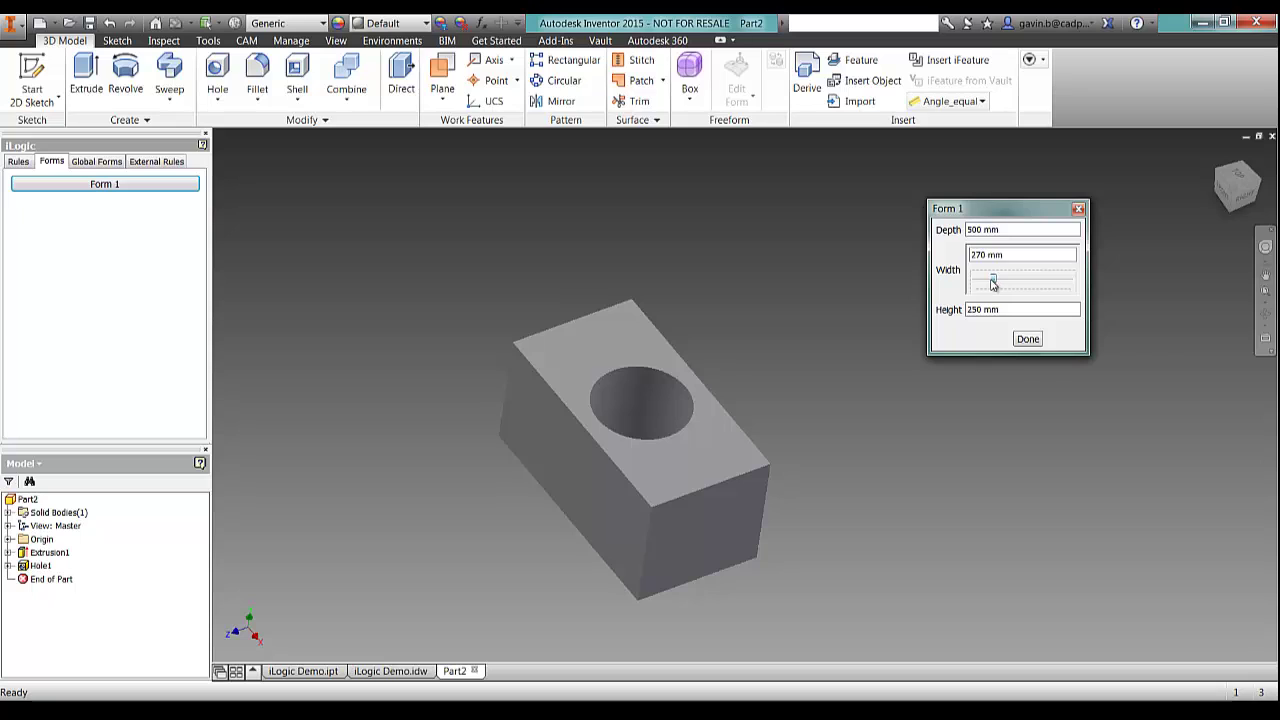
mouse_move(992, 284)
mouse_down()
mouse_move(981, 284)
mouse_move(1017, 283)
mouse_up()
click(1027, 338)
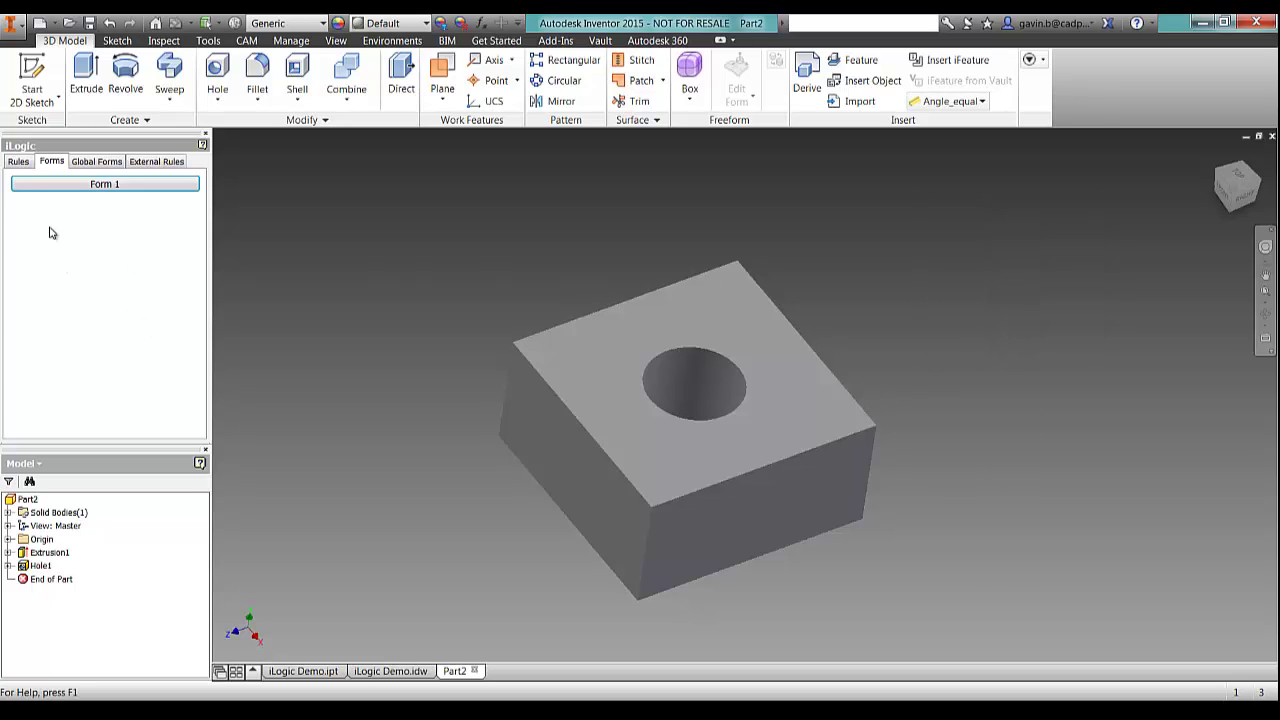
click(18, 162)
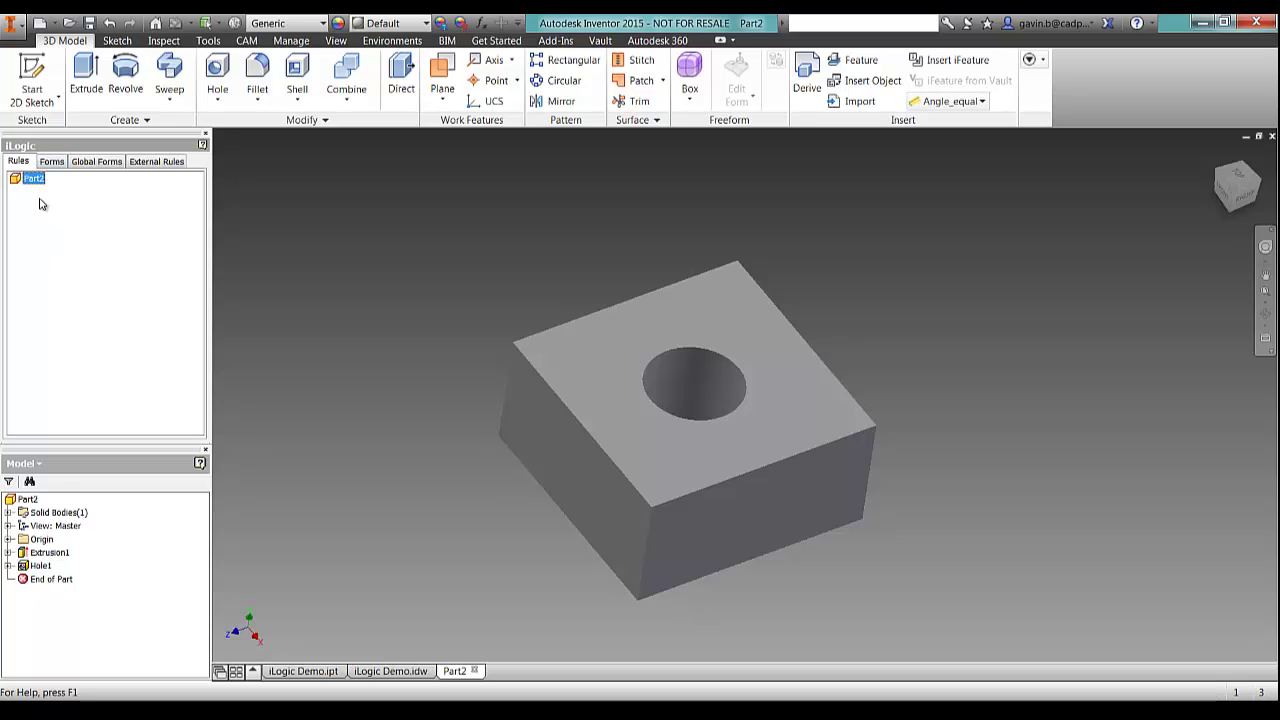
Add a new iLogic rule named HoleSuppression.
right_click(40, 198)
click(84, 207)
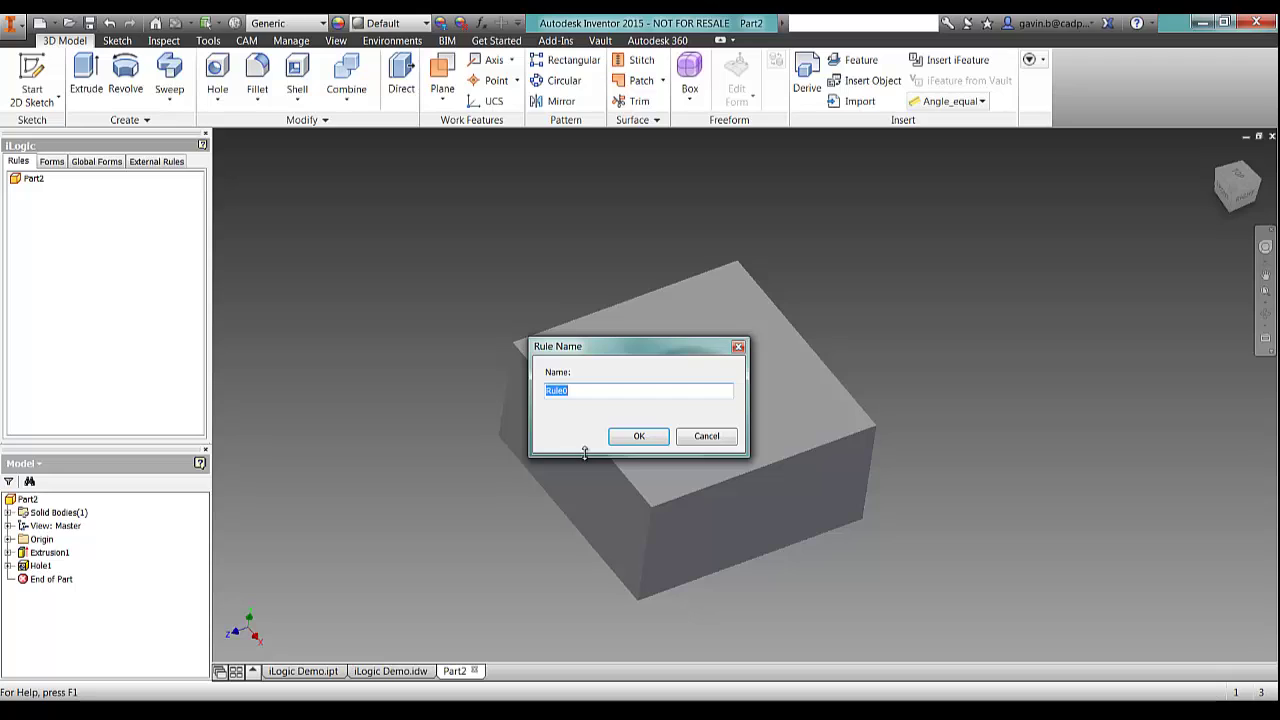
text(HoleSuppression)
click(639, 436)
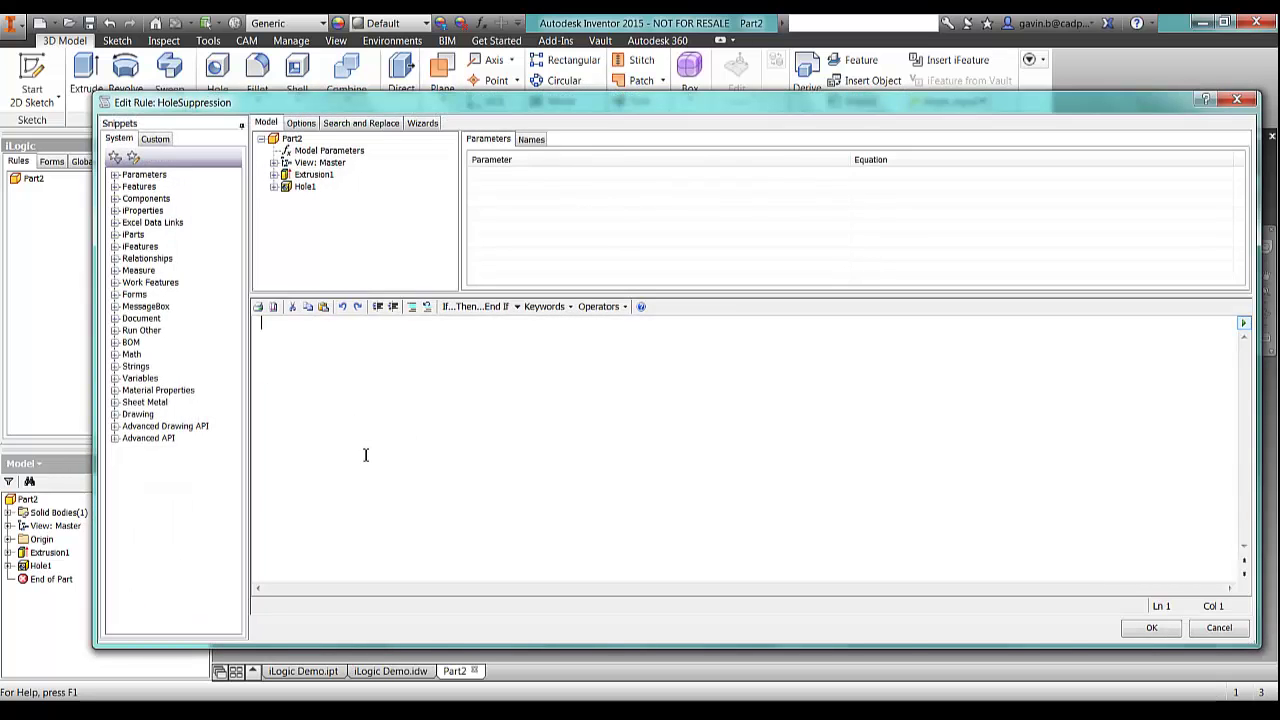
drag(727, 110, 694, 115)
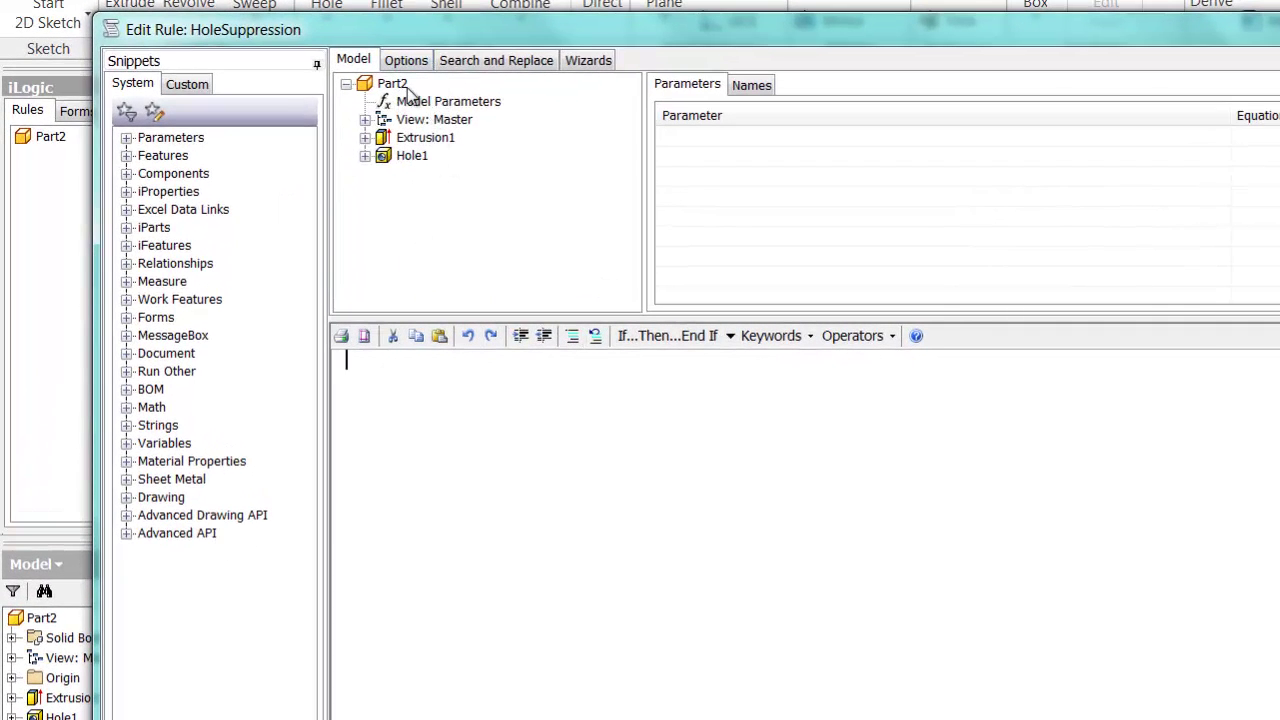
Browse the Model Parameters, extrusion and Hole1 entries in the rule editor's Model tree.
click(470, 102)
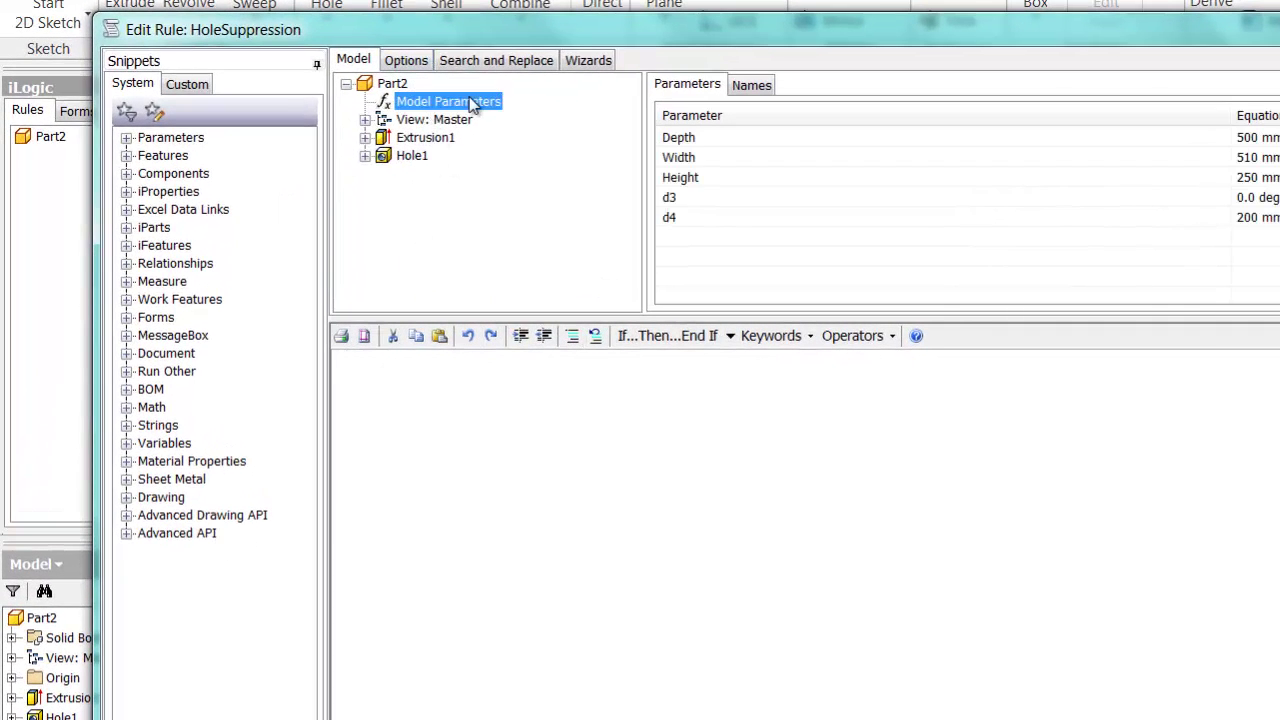
click(420, 140)
click(412, 156)
click(365, 119)
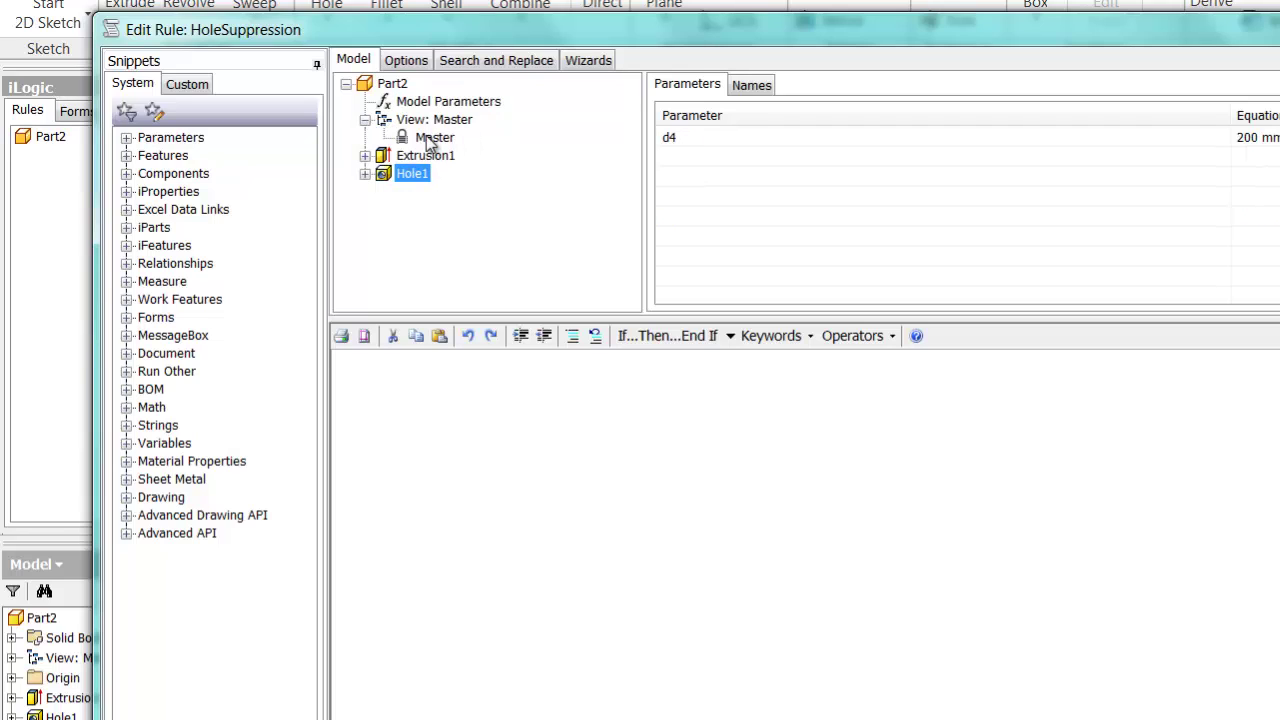
click(365, 119)
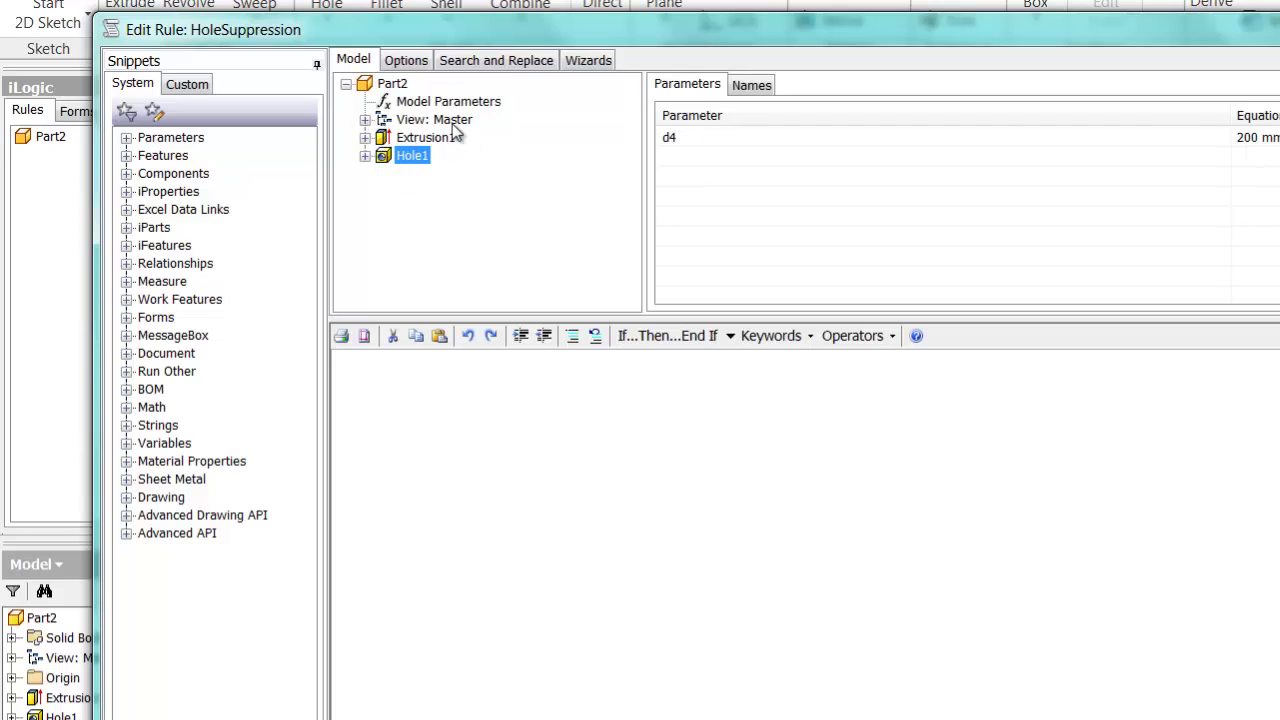
click(578, 512)
Insert an If-Then block template into the rule.
click(731, 337)
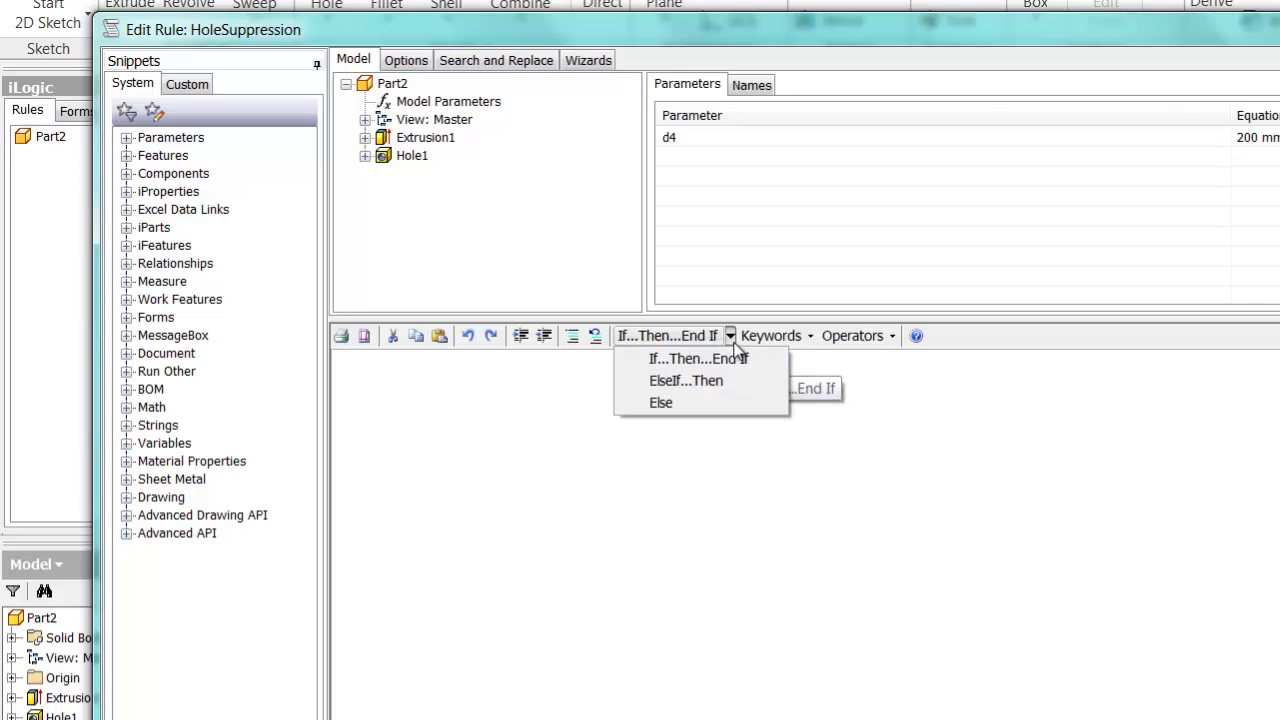
click(812, 338)
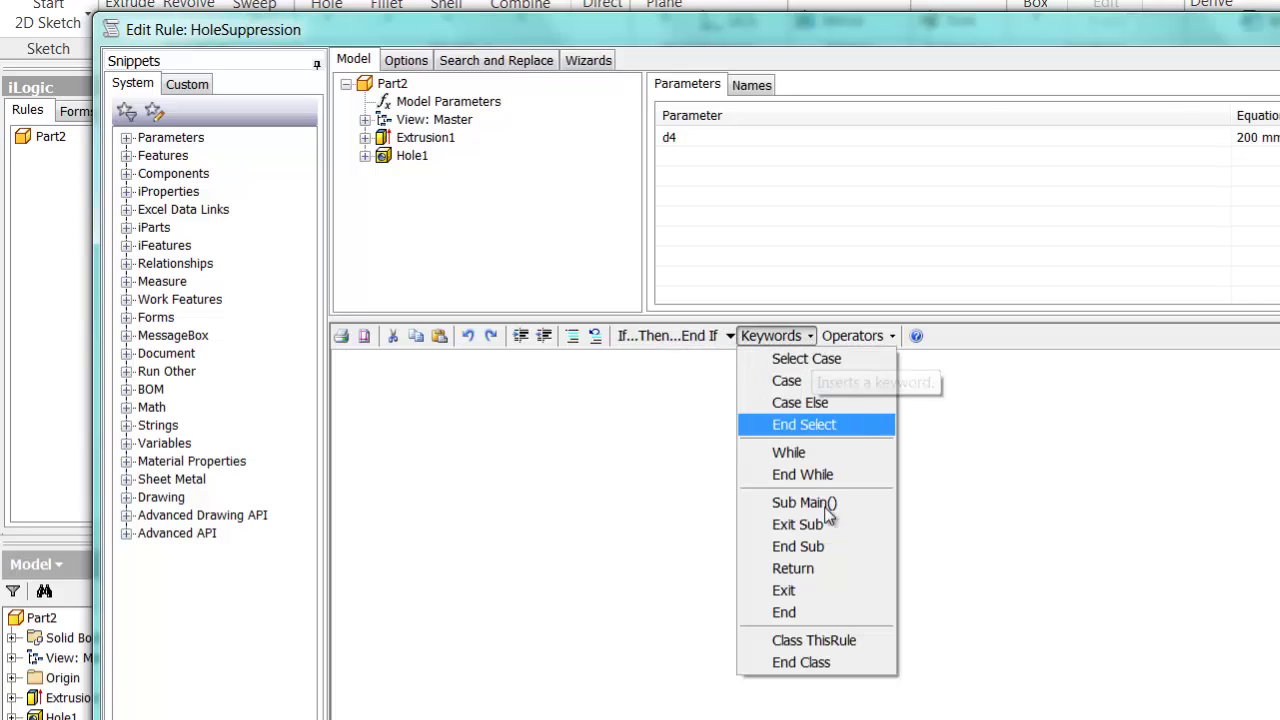
click(640, 438)
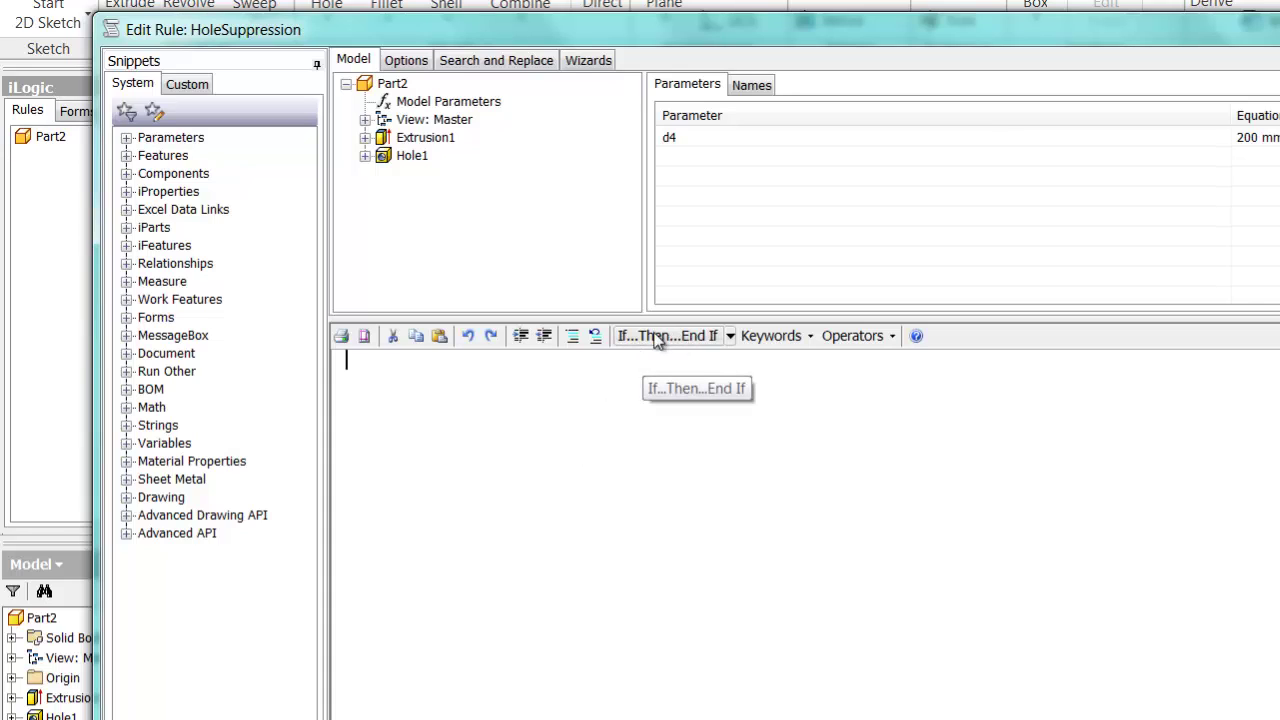
click(699, 337)
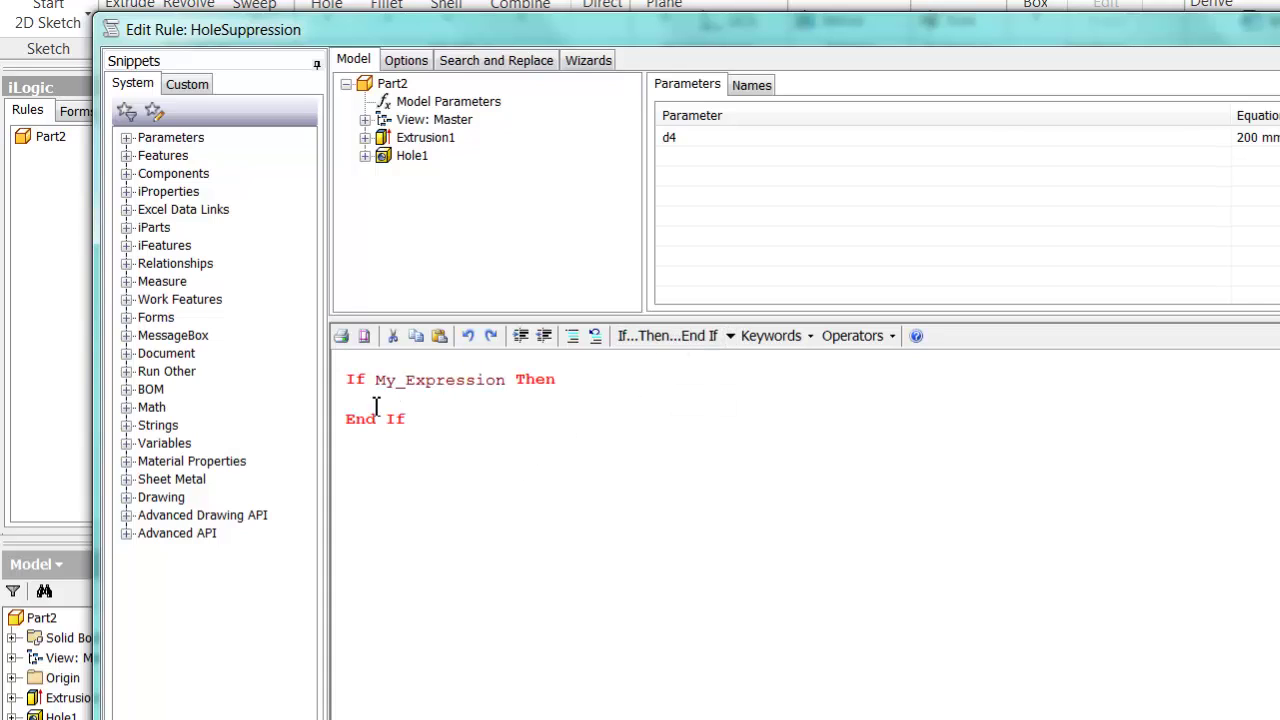
Replace the placeholder condition with Width < 250 and add empty lines inside the block.
double_click(453, 380)
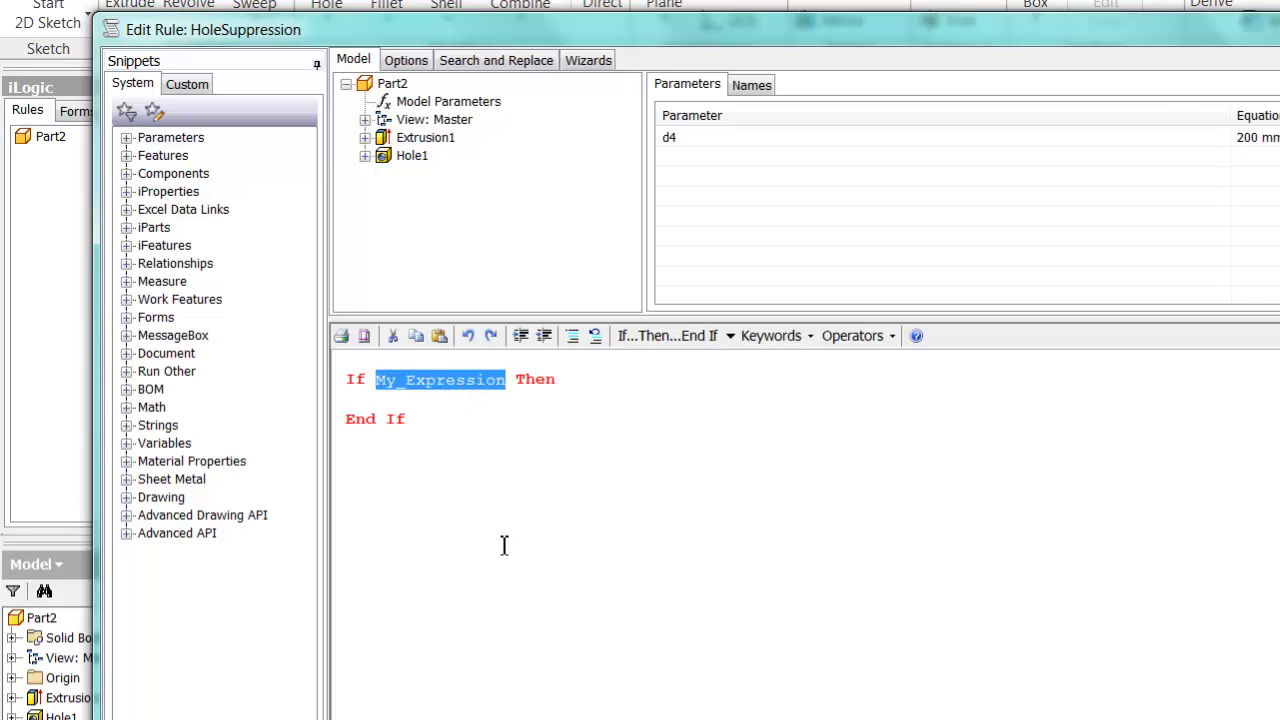
key(Delete)
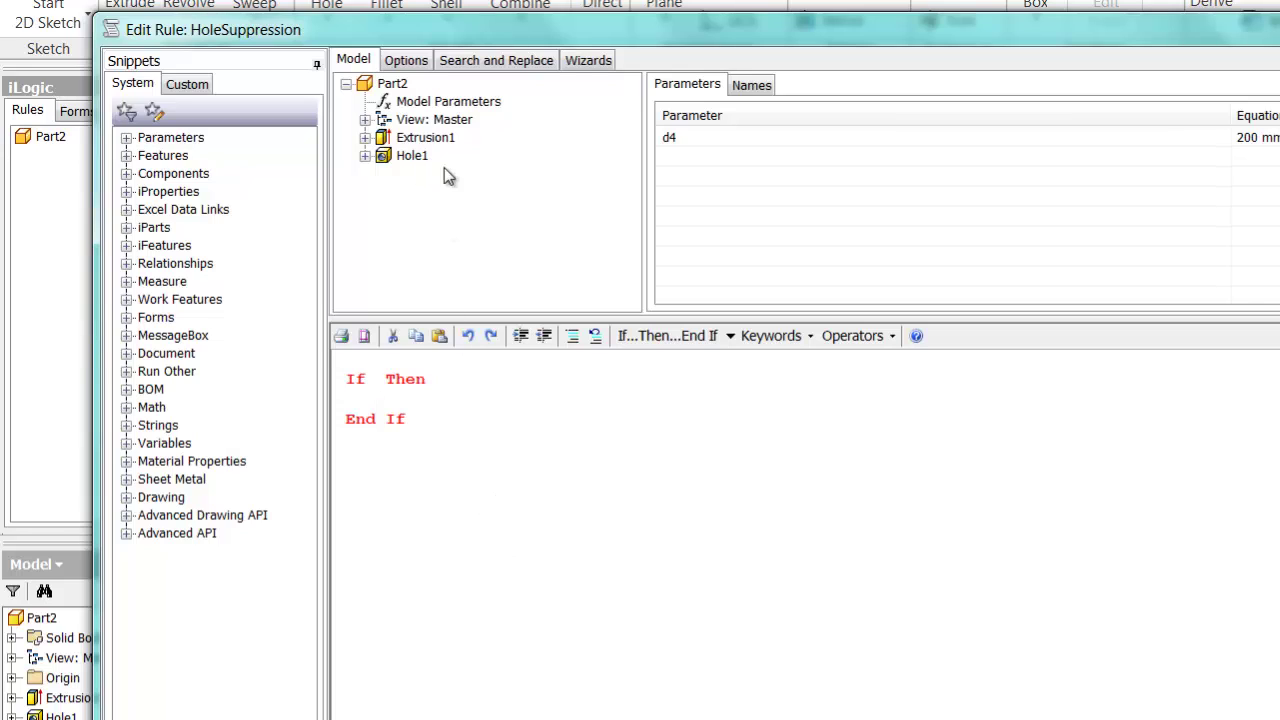
click(455, 101)
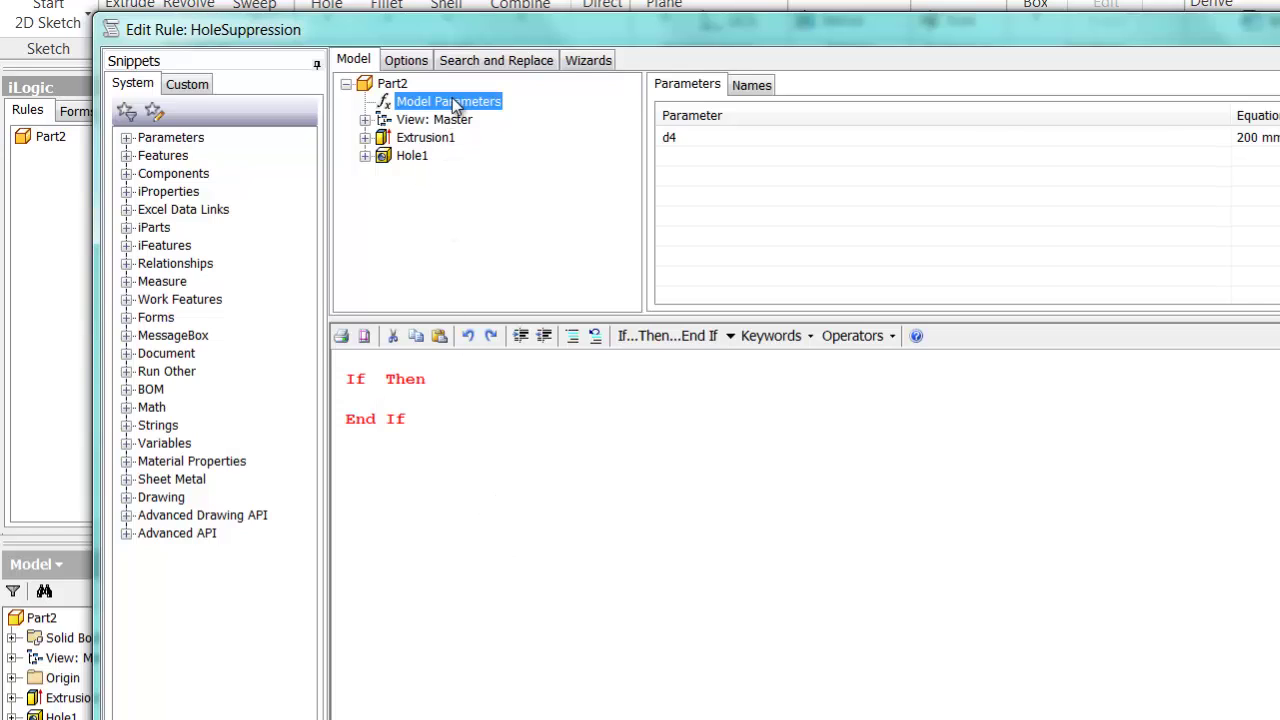
click(669, 158)
double_click(669, 160)
text(< )
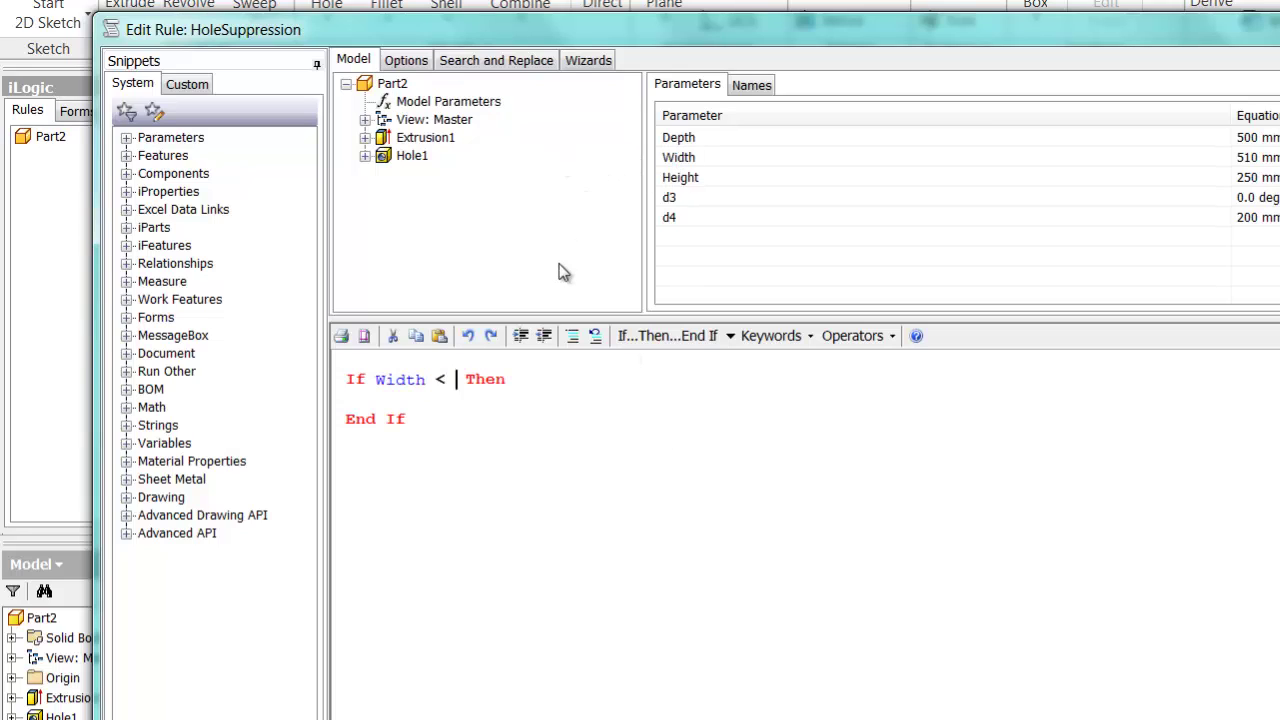
text(250)
click(565, 388)
key(Return)
key(Return)
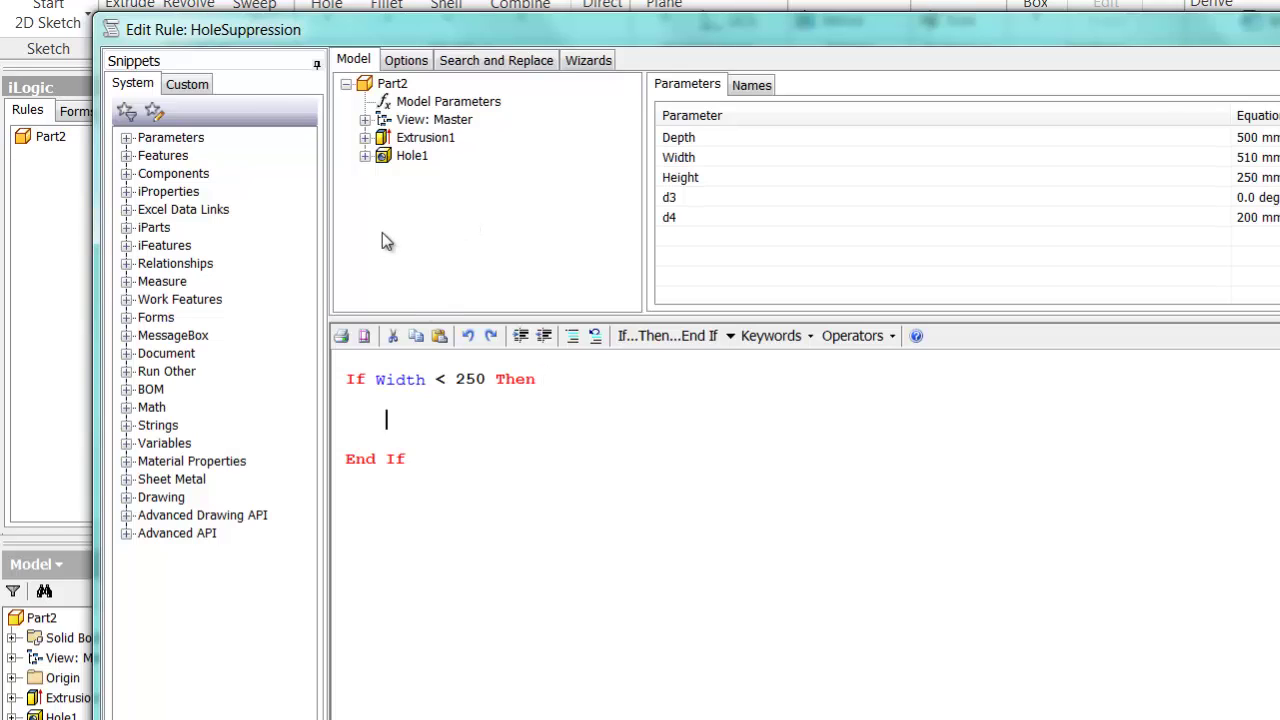
Insert the Feature.IsActive snippet in the If block, targeting Hole1.
click(126, 156)
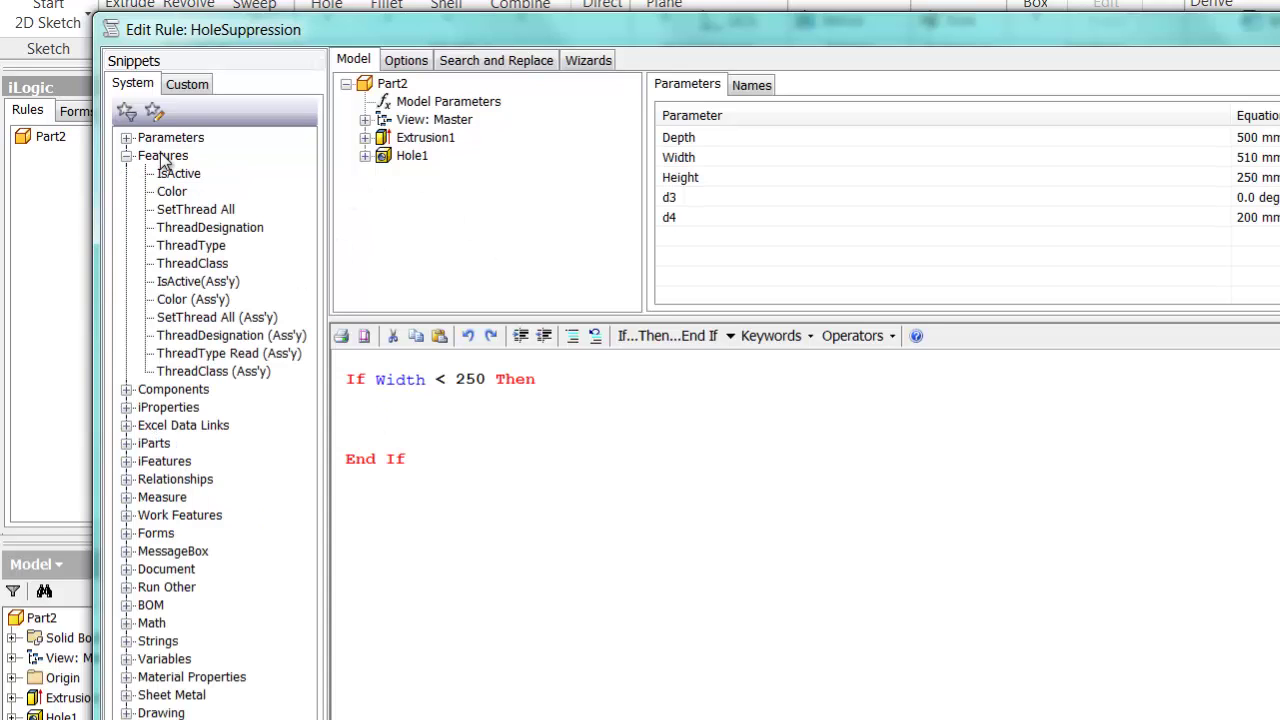
mouse_move(174, 177)
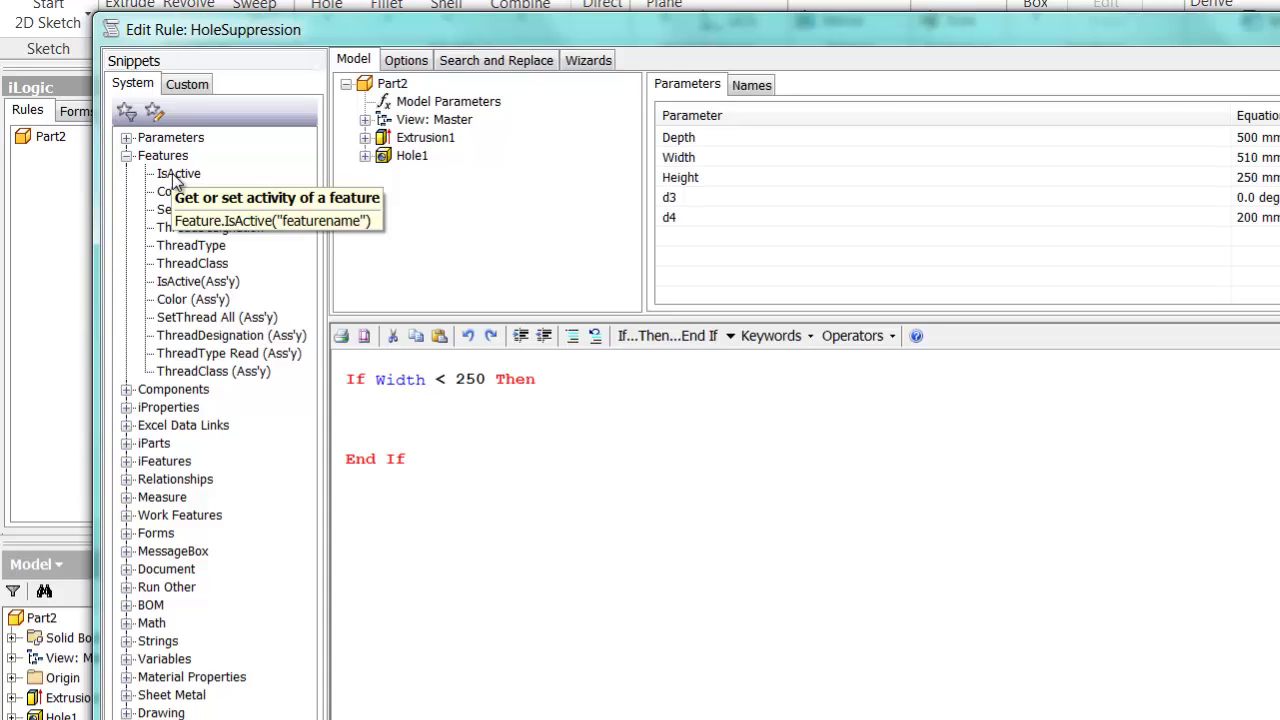
double_click(176, 175)
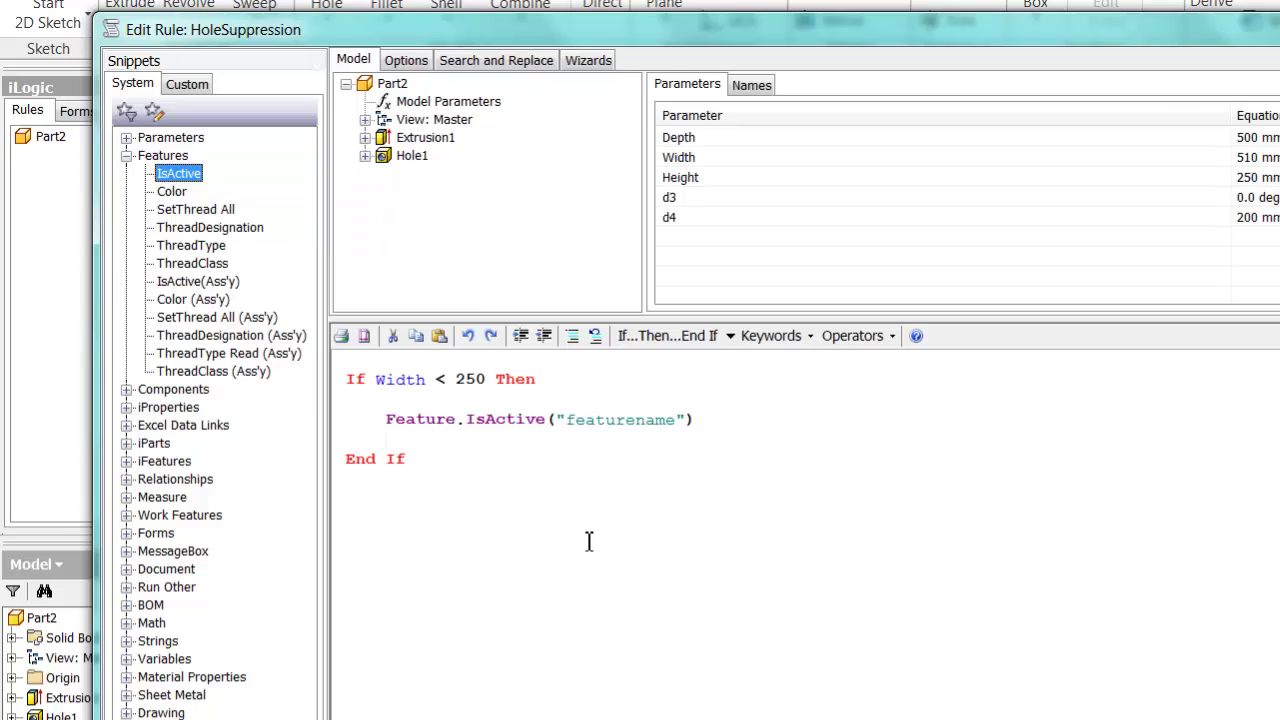
double_click(607, 421)
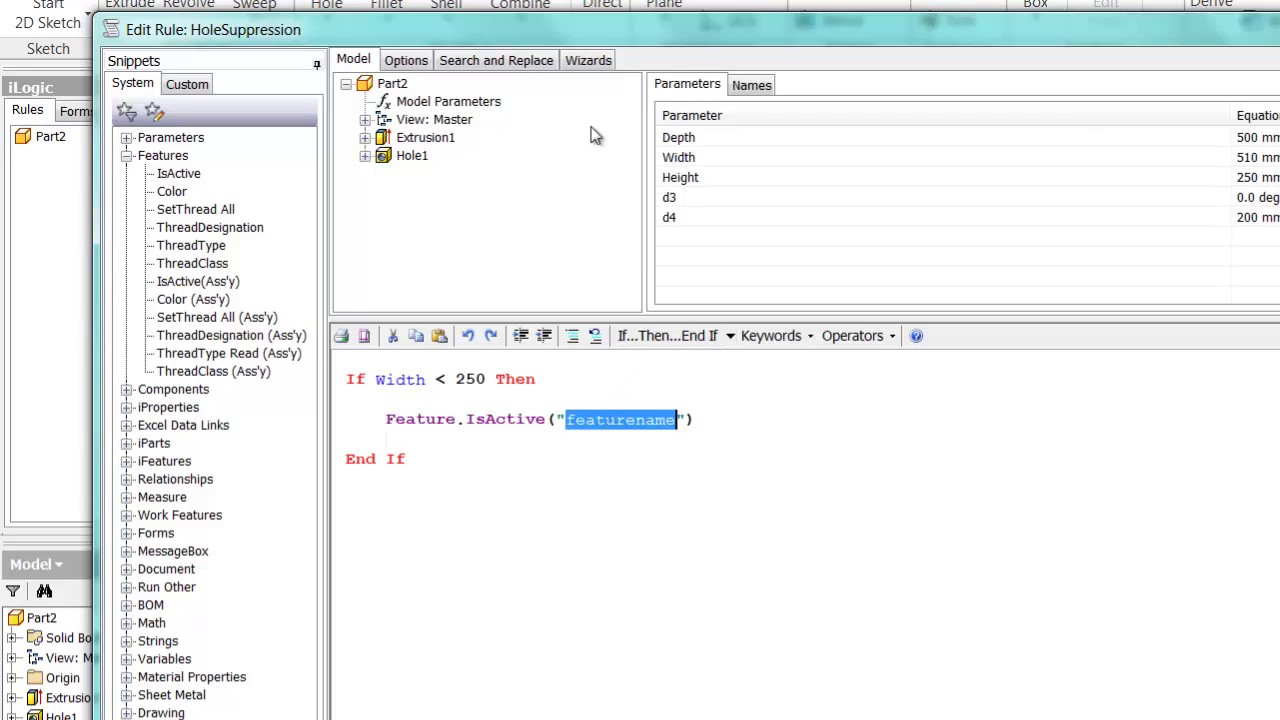
click(410, 156)
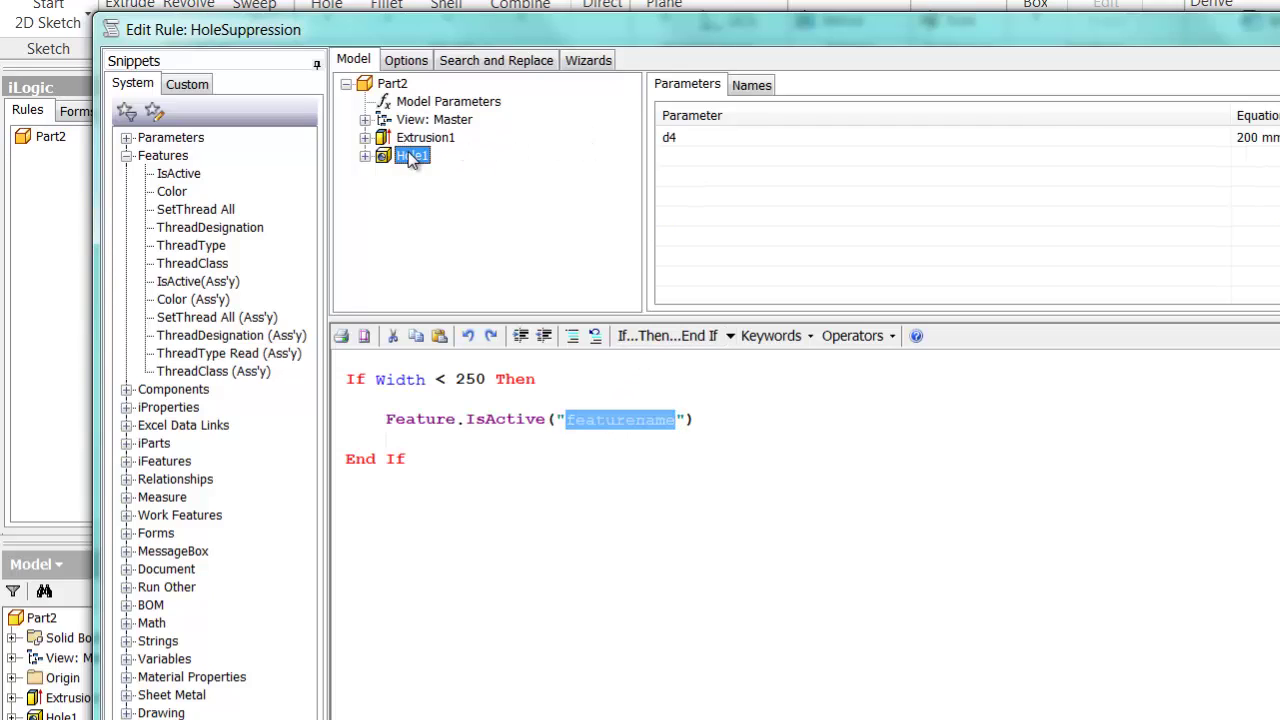
click(758, 88)
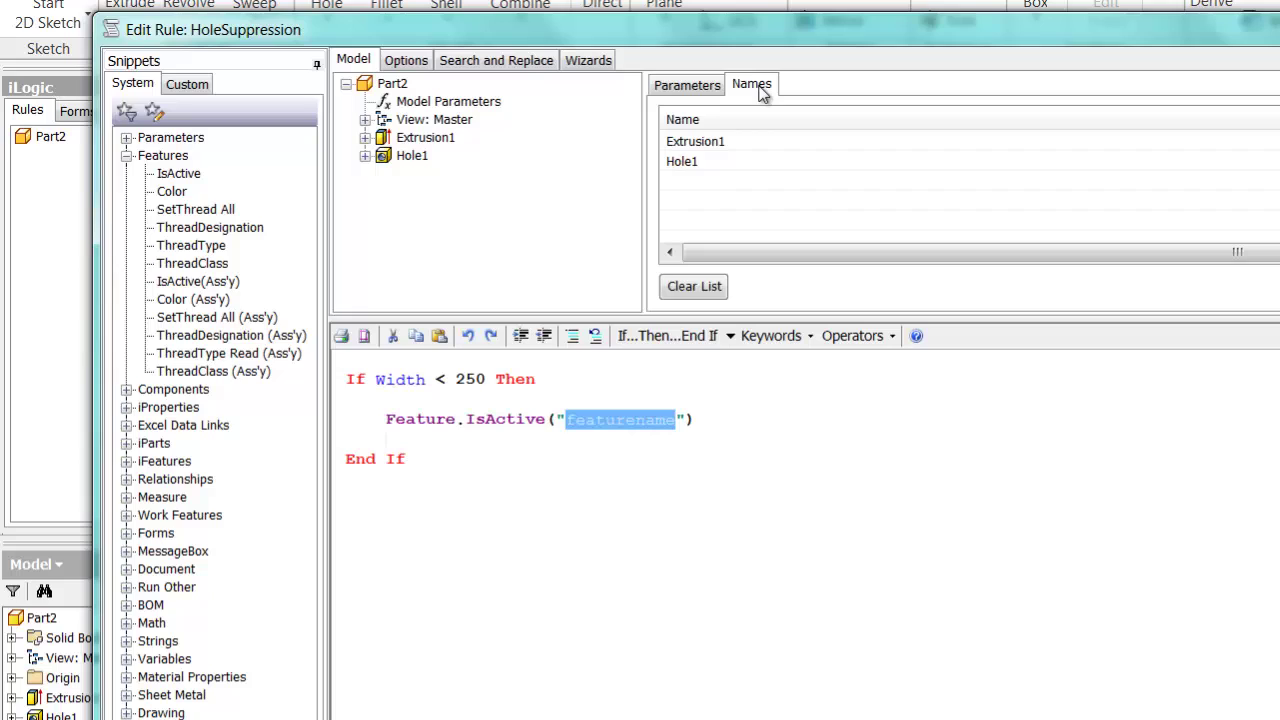
double_click(682, 163)
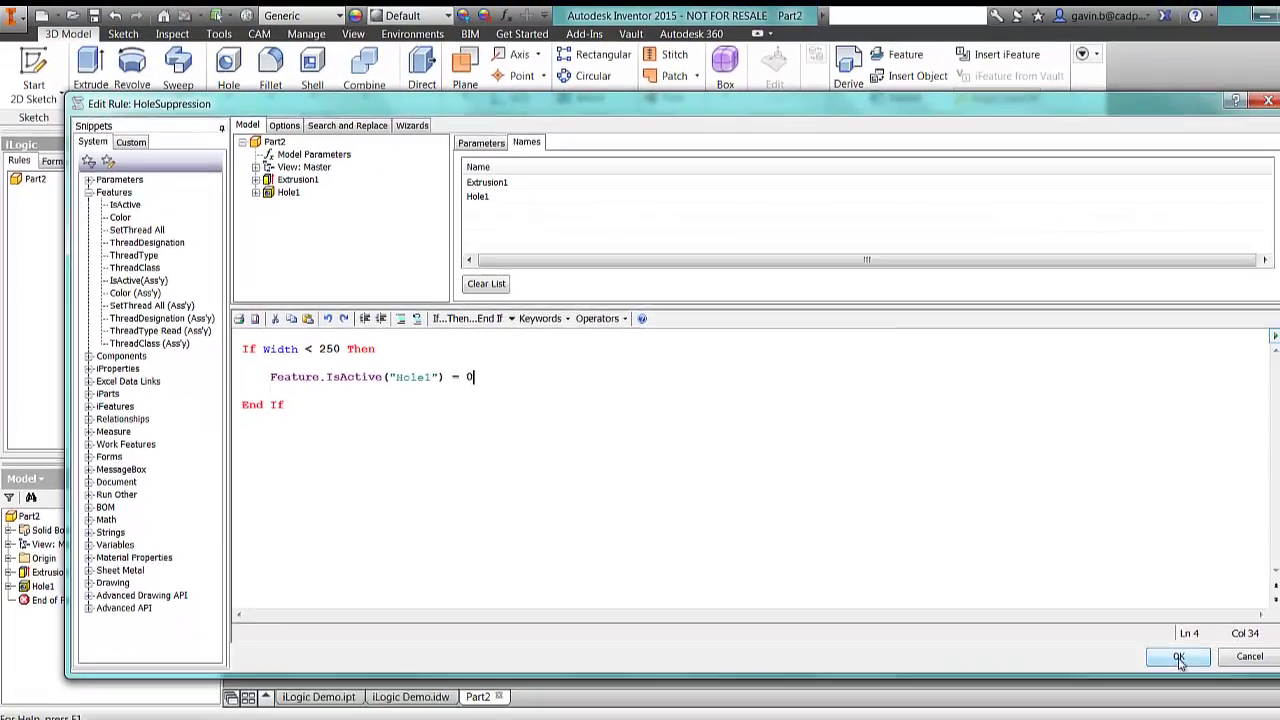
Save the rule and use Form 1 to narrow Width to 240 mm, suppressing Hole1.
click(1130, 648)
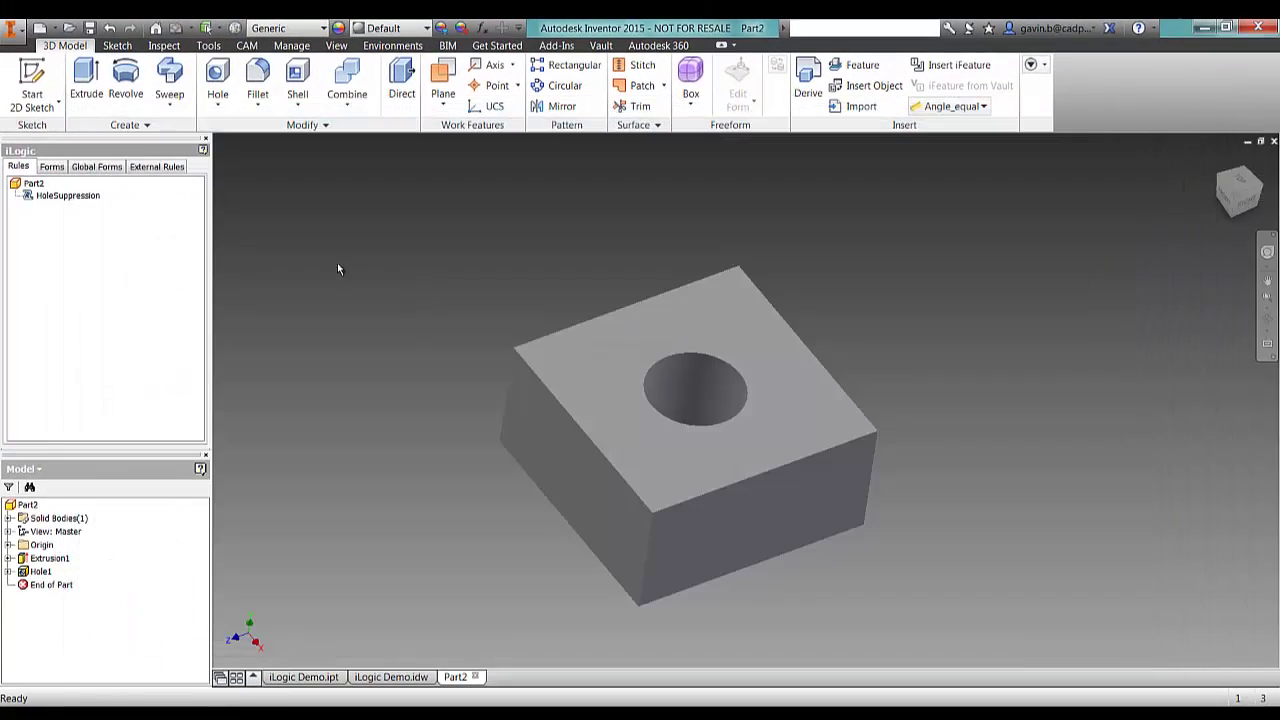
click(60, 166)
click(140, 190)
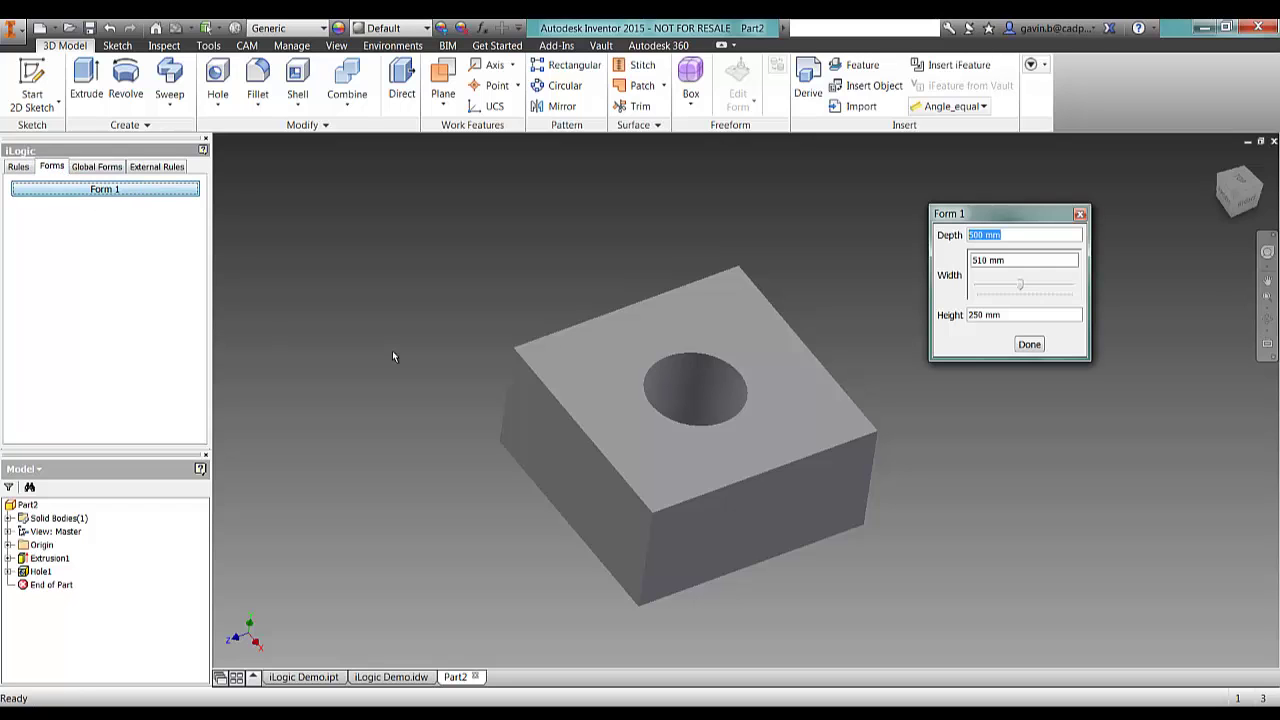
click(1020, 287)
mouse_move(1020, 289)
mouse_down()
mouse_move(986, 288)
mouse_move(1046, 284)
mouse_move(1024, 286)
mouse_up()
click(1018, 348)
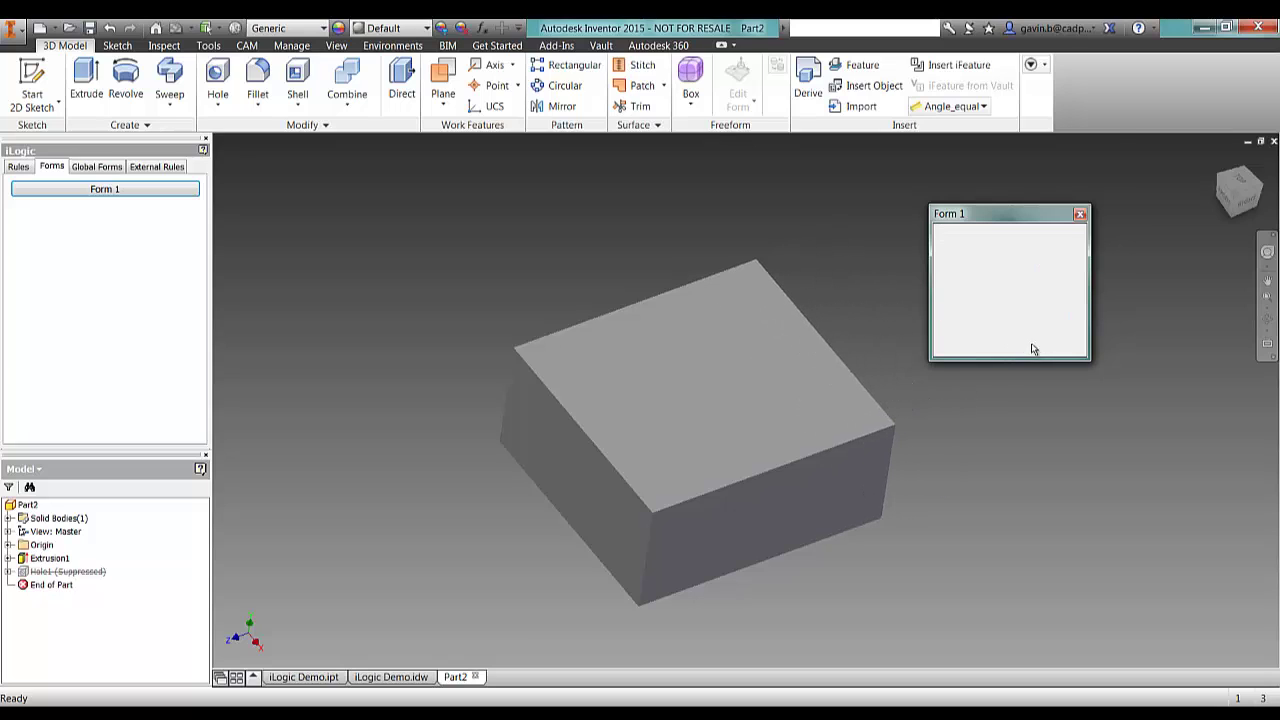
click(18, 166)
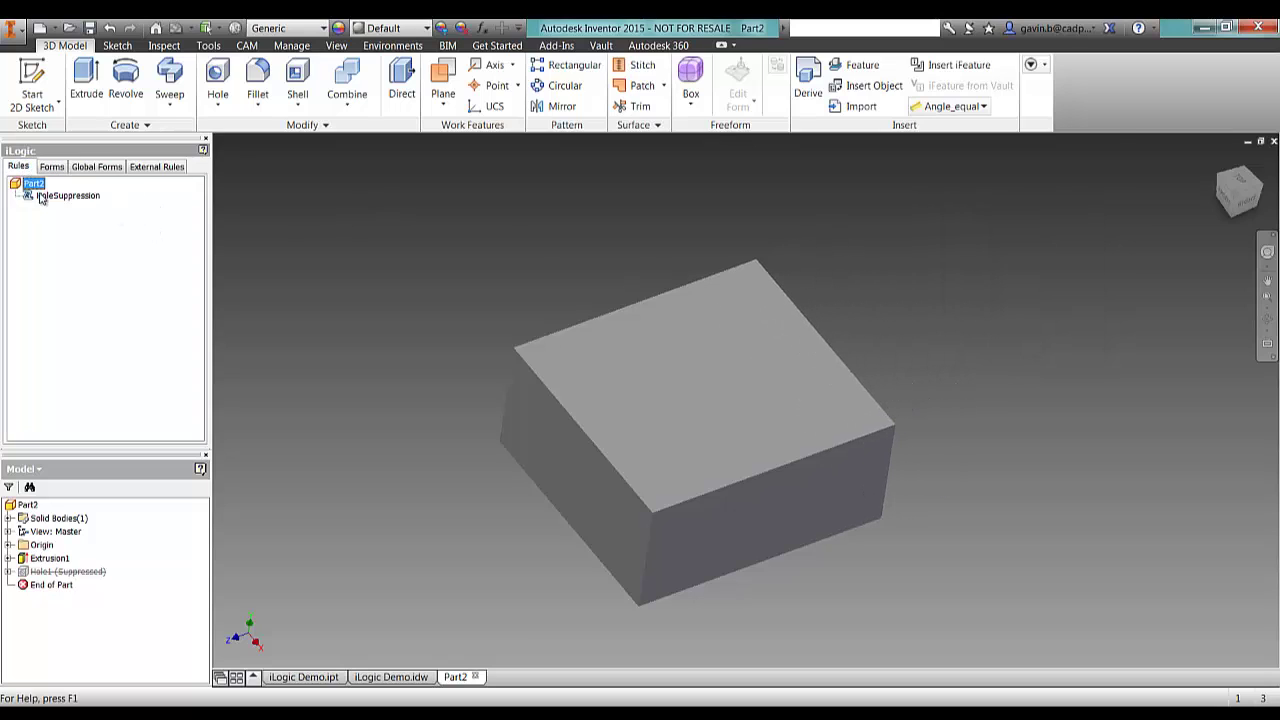
Add an Else branch to HoleSuppression that sets Feature.IsActive("Hole1") = 1, and save the rule.
double_click(45, 196)
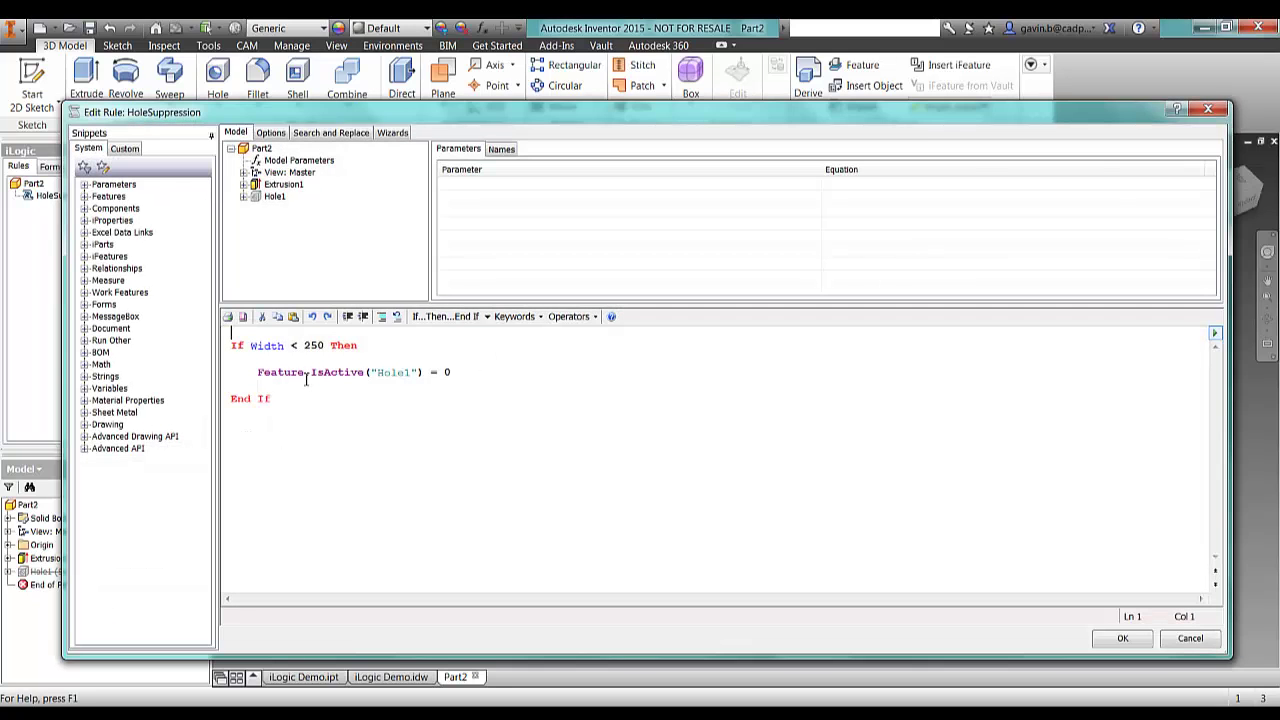
click(482, 375)
key(Return)
key(Return)
text(Else)
key(Return)
key(Return)
key(Tab)
drag(469, 373, 258, 372)
key(ctrl+c)
click(261, 421)
key(ctrl+v)
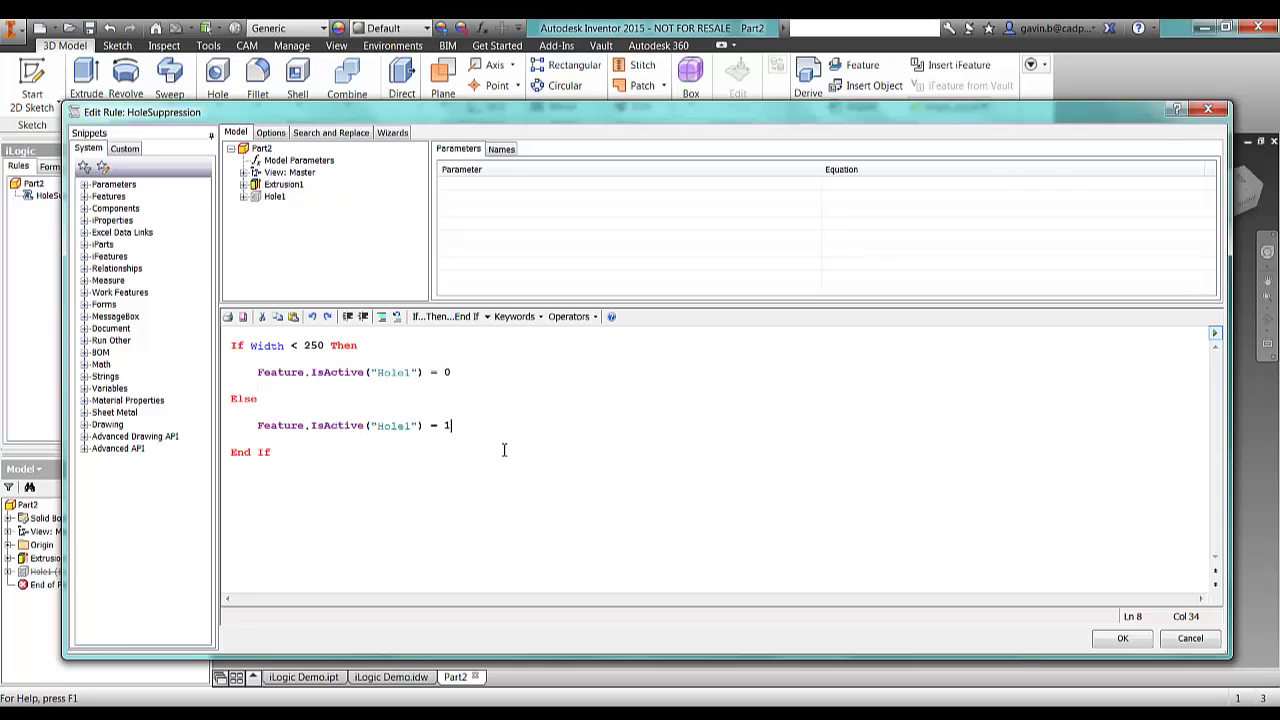
click(1122, 638)
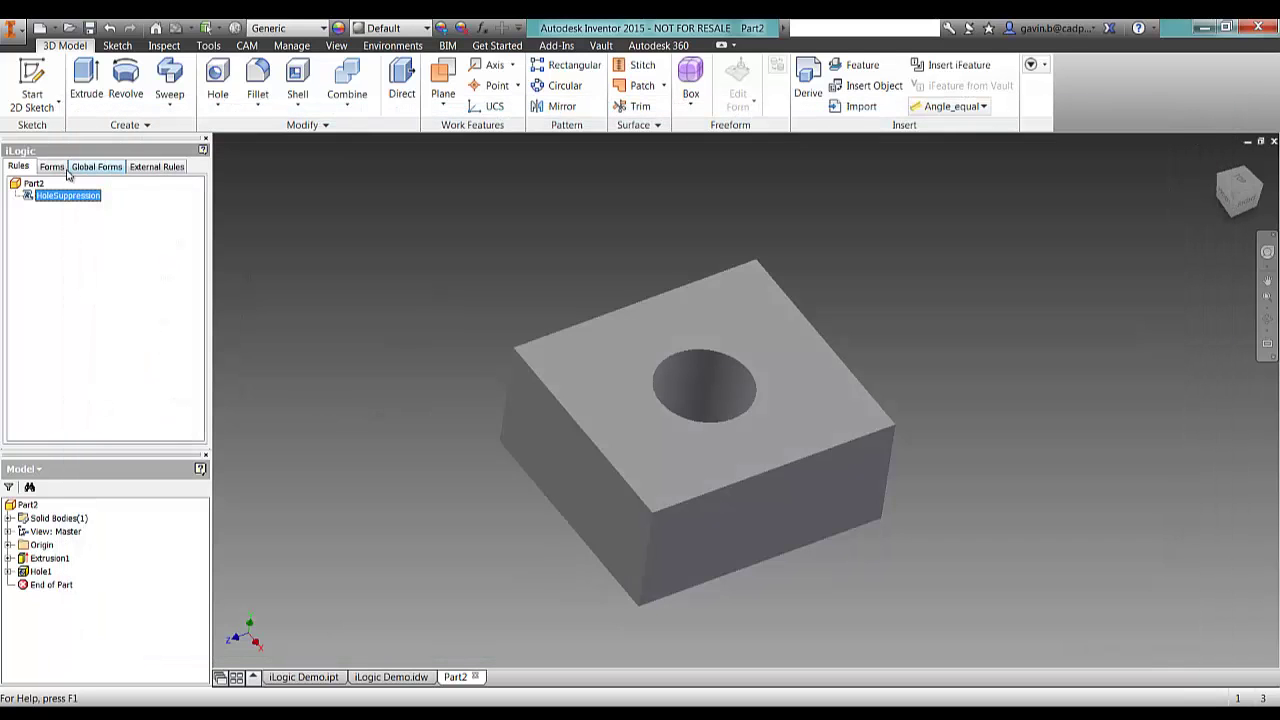
Test the rule by dragging Form 1's Width slider to 100 mm, then close the form.
click(52, 166)
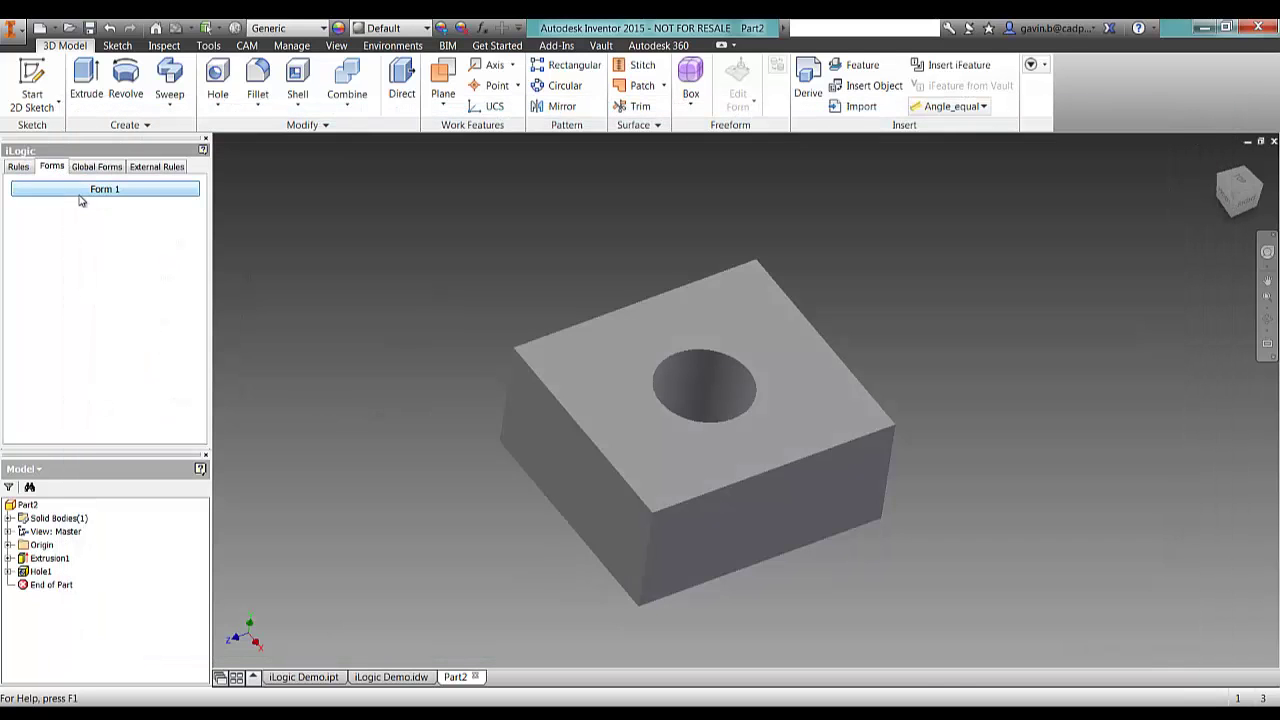
click(90, 189)
mouse_move(1024, 286)
mouse_down()
mouse_move(979, 290)
mouse_move(1036, 286)
mouse_move(986, 288)
mouse_move(1017, 289)
mouse_up()
click(1030, 345)
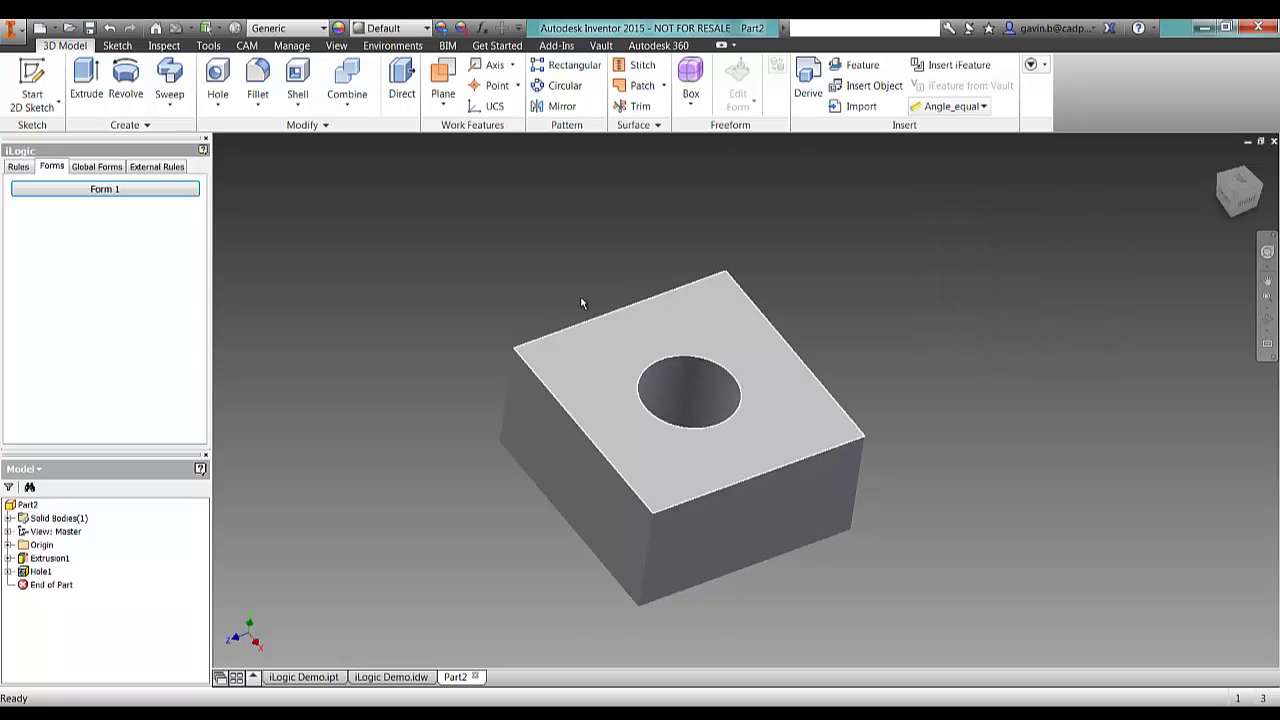
Suppress the HoleSuppression rule.
click(20, 166)
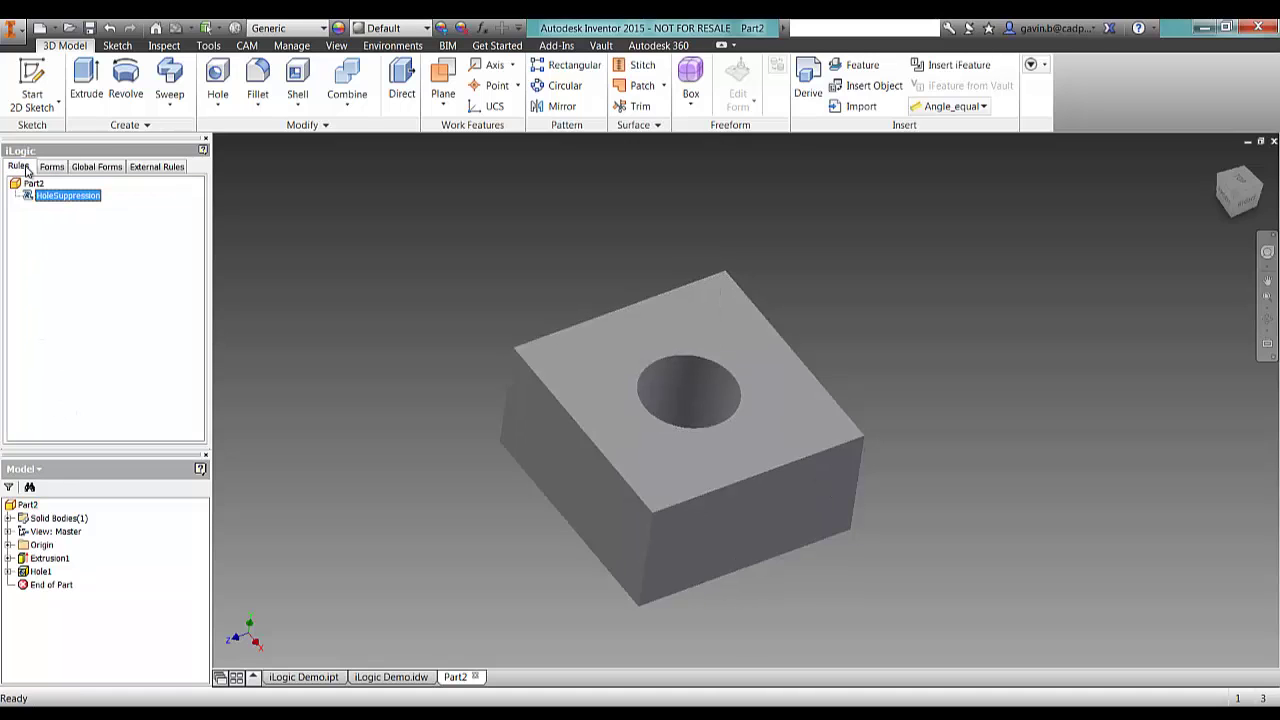
right_click(60, 195)
click(108, 258)
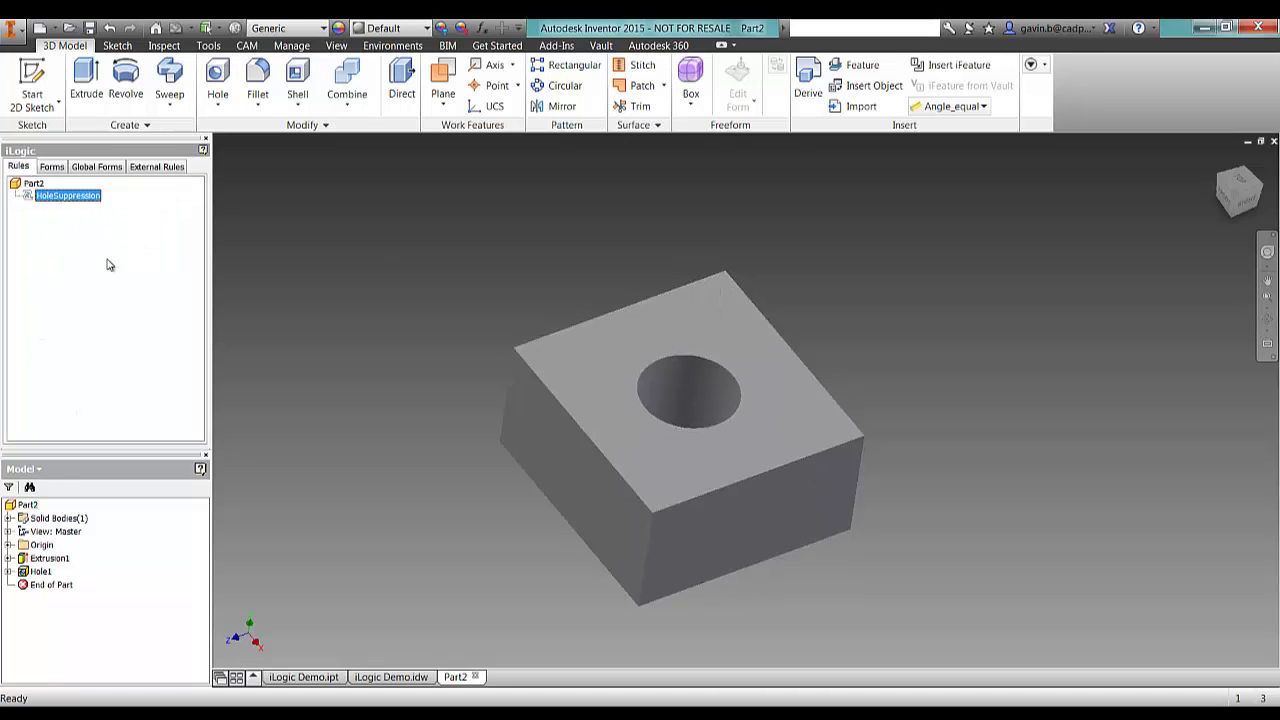
Set Hole1's Feature Properties to Suppress If Width < 250.
right_click(40, 573)
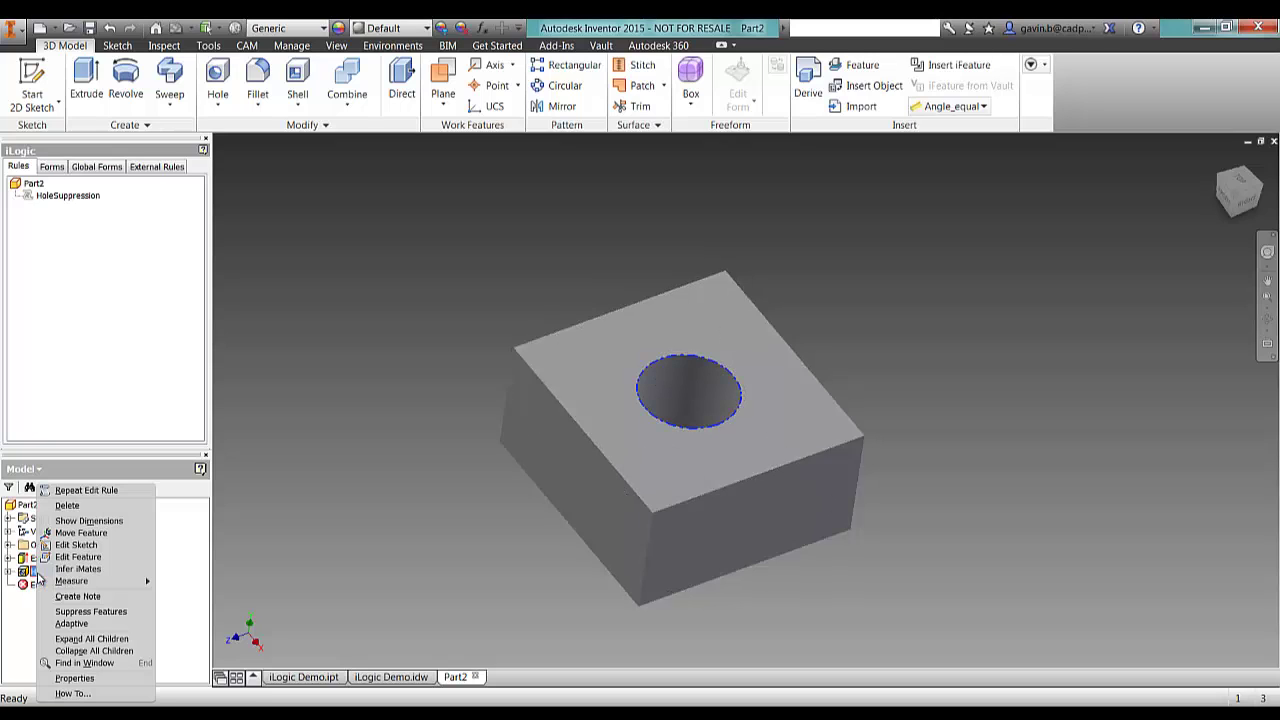
click(78, 678)
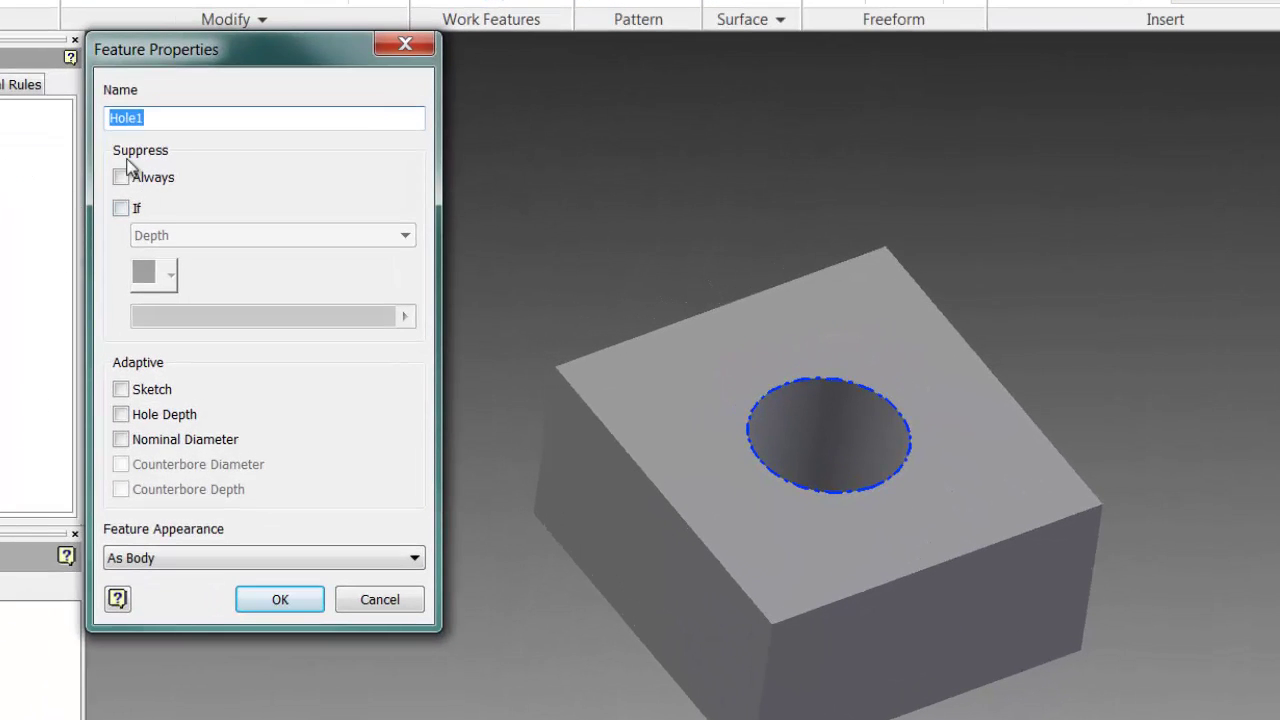
click(120, 208)
click(209, 237)
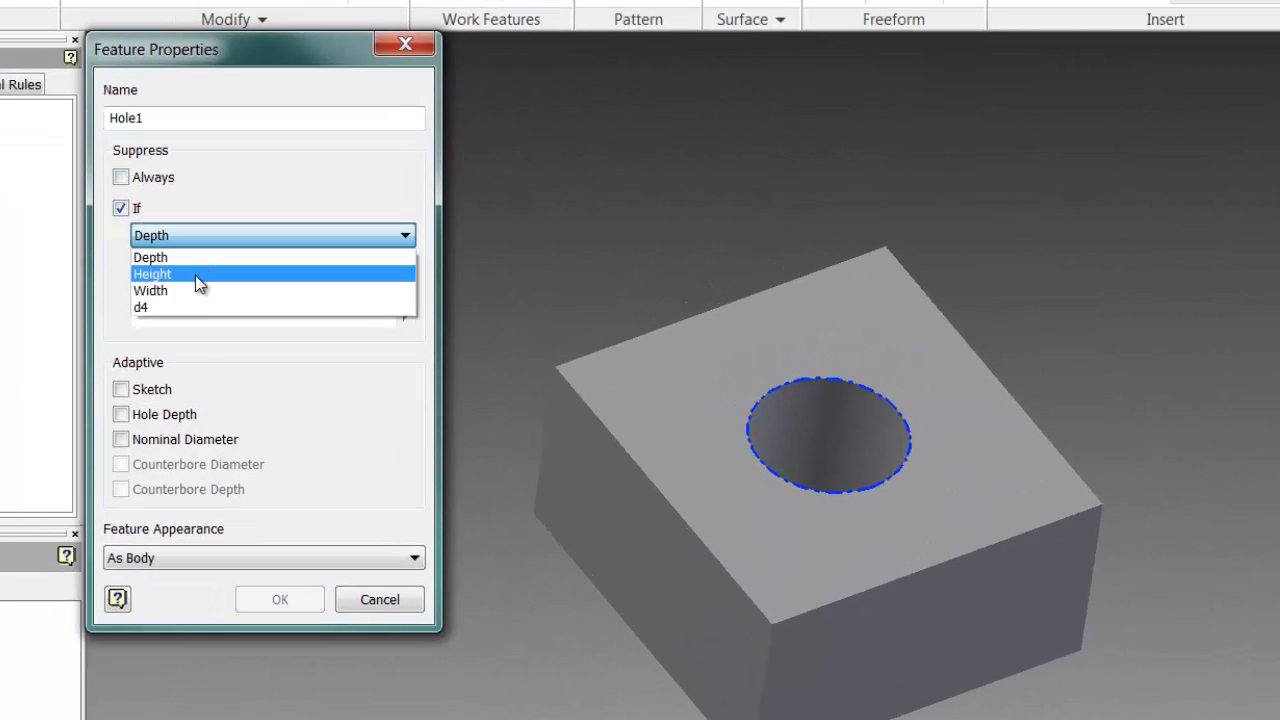
click(192, 288)
click(186, 311)
text(250)
click(312, 600)
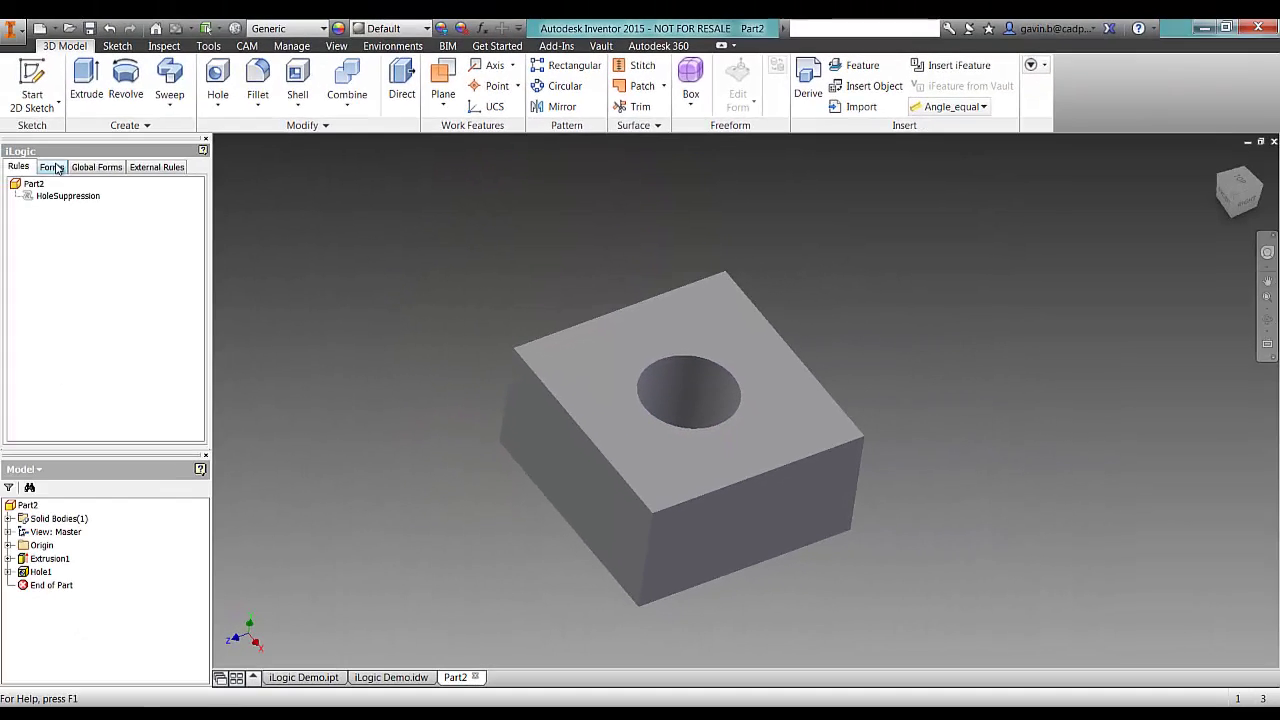
Test in Form 1 by narrowing Width to 100 mm, then widening back to 480 mm.
click(52, 166)
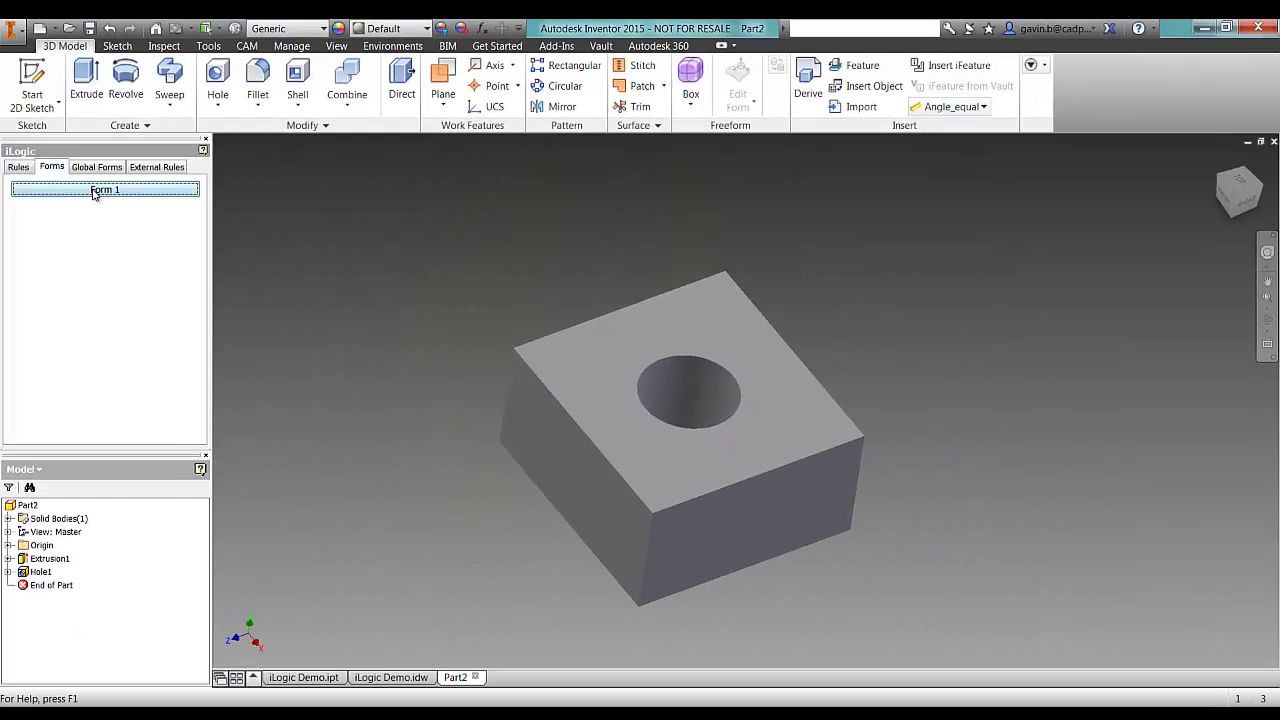
click(94, 189)
mouse_move(1016, 285)
mouse_down()
mouse_move(990, 286)
mouse_move(1015, 288)
mouse_up()
click(1015, 288)
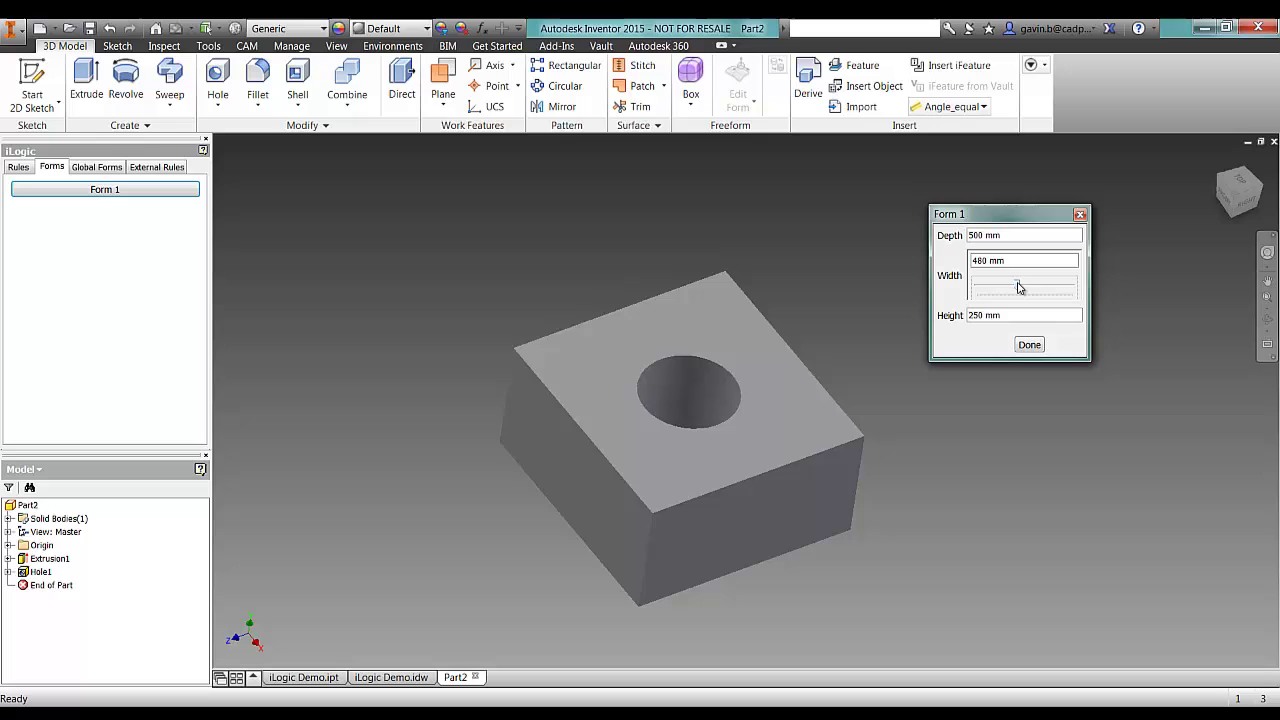
In HoleSuppression, replace the Hole1 suppression line with iProperties.PartColor = "Red".
click(1031, 346)
click(24, 168)
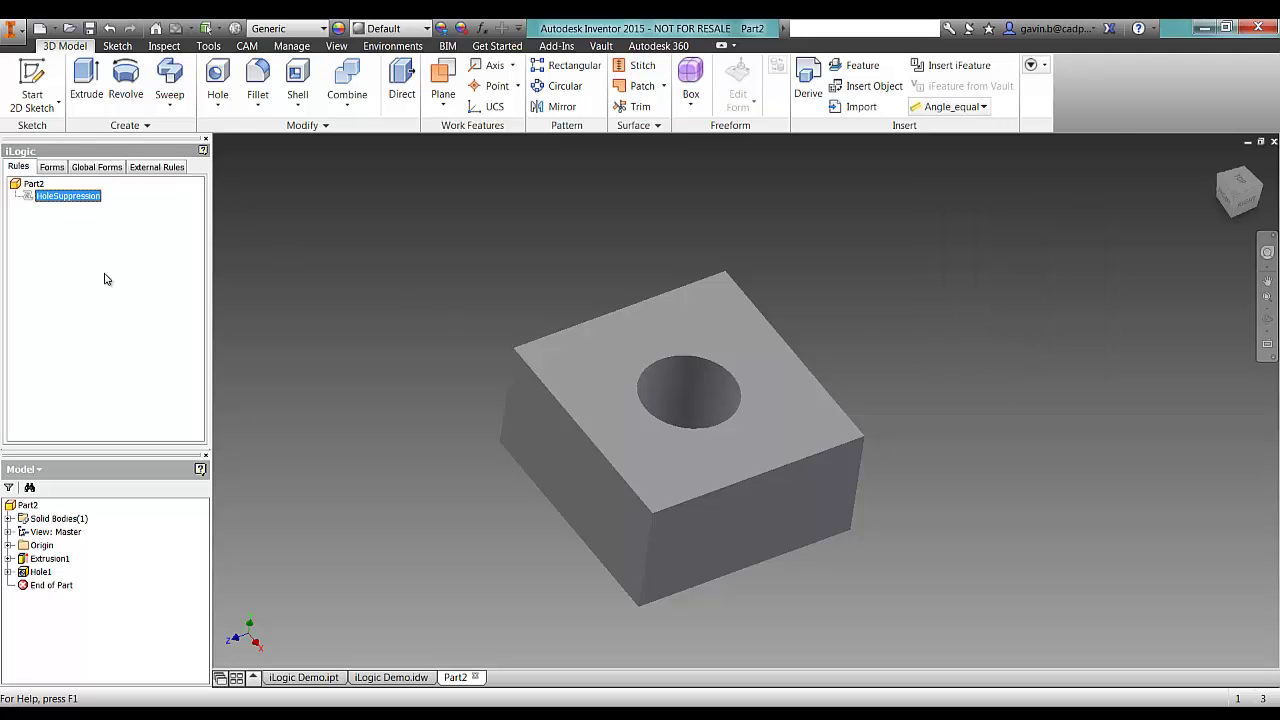
double_click(50, 198)
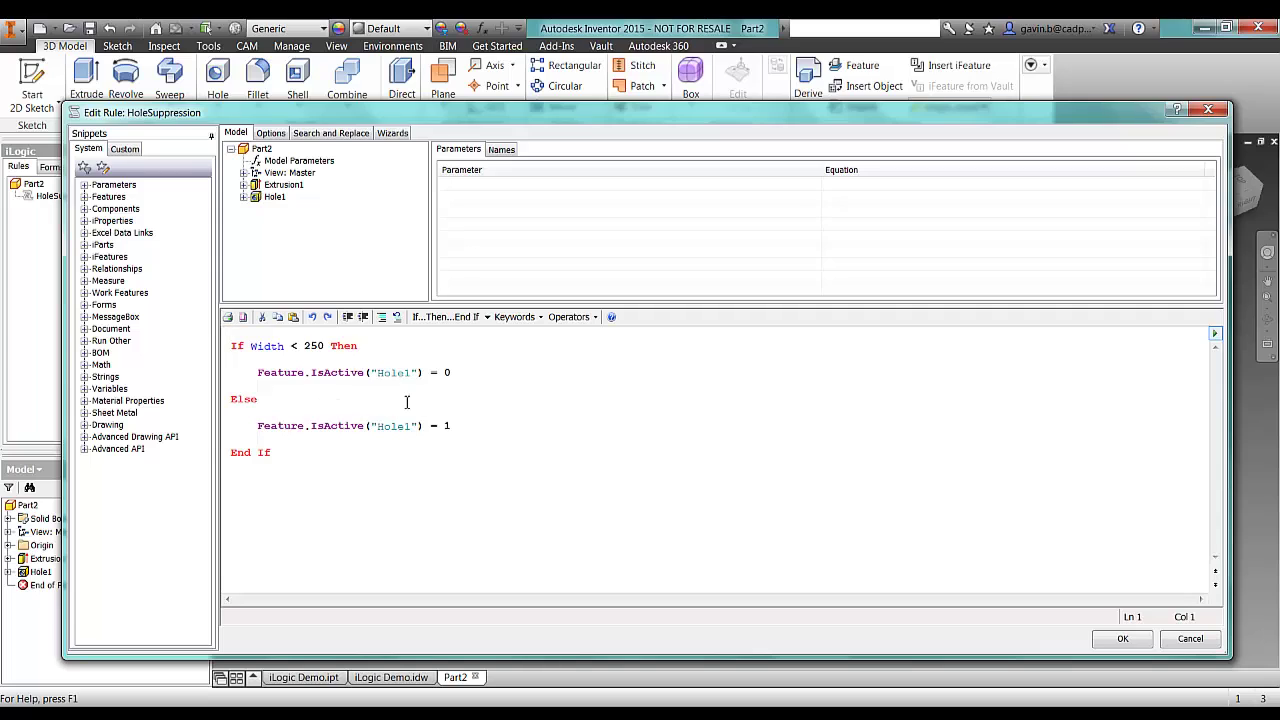
drag(461, 377, 262, 368)
key(Delete)
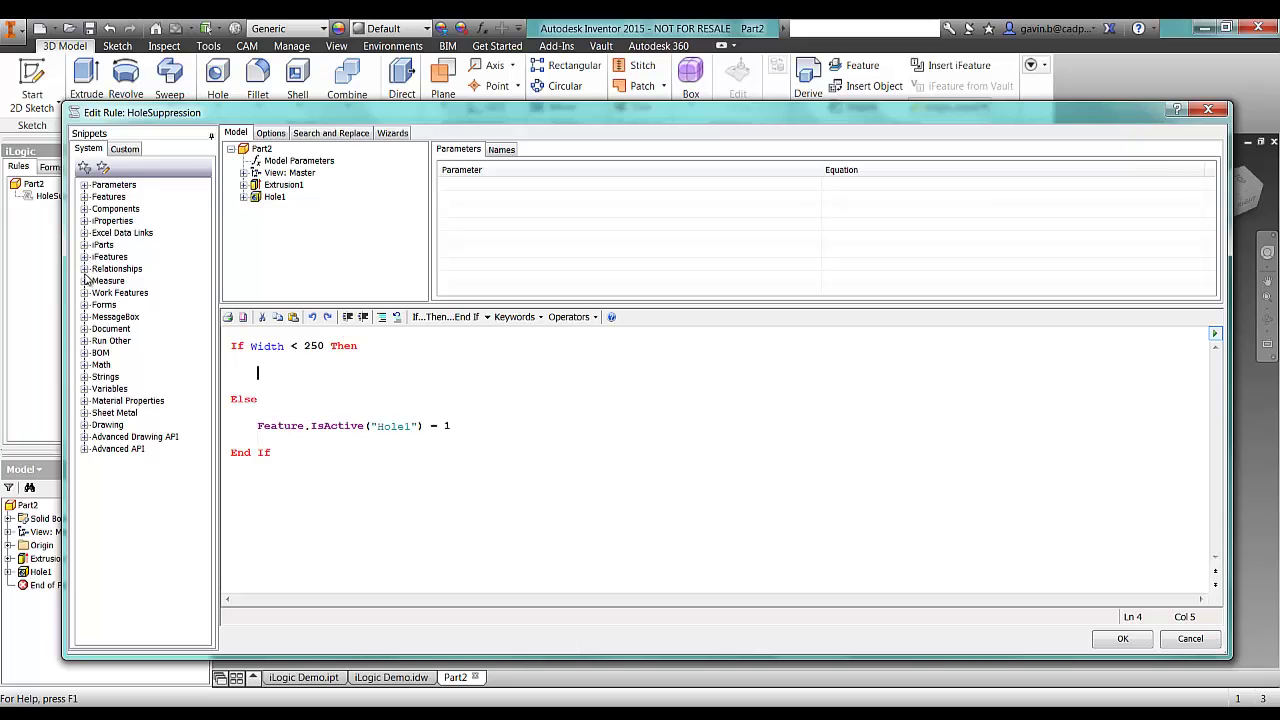
click(85, 221)
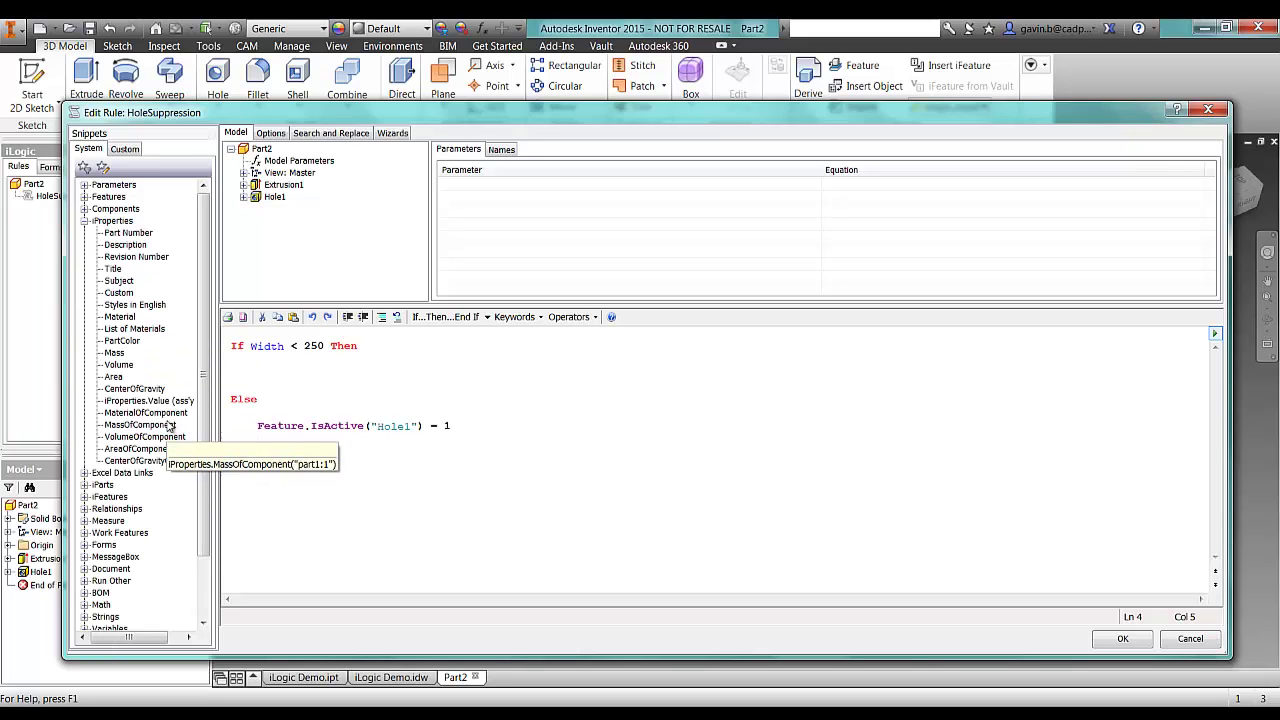
double_click(122, 340)
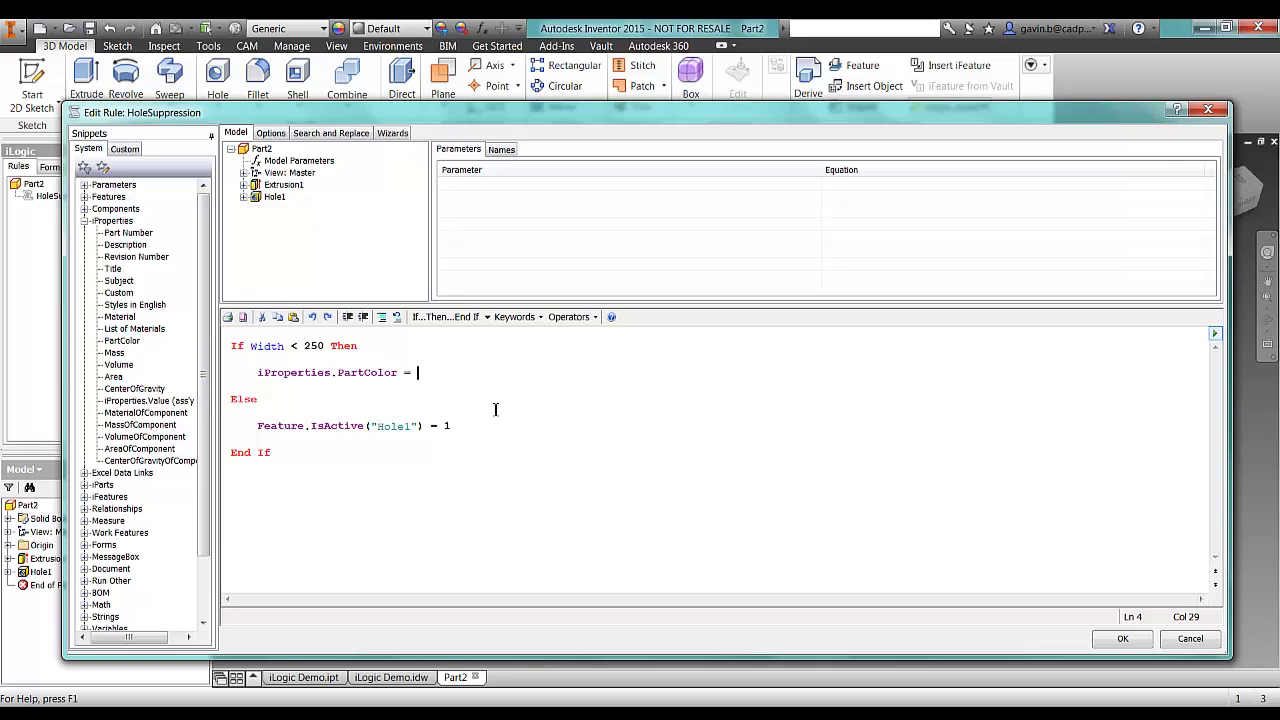
text(= "R)
Replace the Else-branch Hole1 line with PartColor = "Blue" and save the rule.
key(shift+Left)
key(shift+Left)
key(shift+Left)
key(shift+Left)
key(shift+Left)
key(shift+Left)
key(shift+Left)
key(shift+Left)
key(shift+Left)
key(shift+Left)
key(shift+Left)
key(shift+Left)
key(shift+Left)
key(shift+Left)
key(shift+Left)
key(shift+Left)
key(shift+Left)
key(shift+Left)
key(shift+Left)
key(shift+Left)
key(BackSpace)
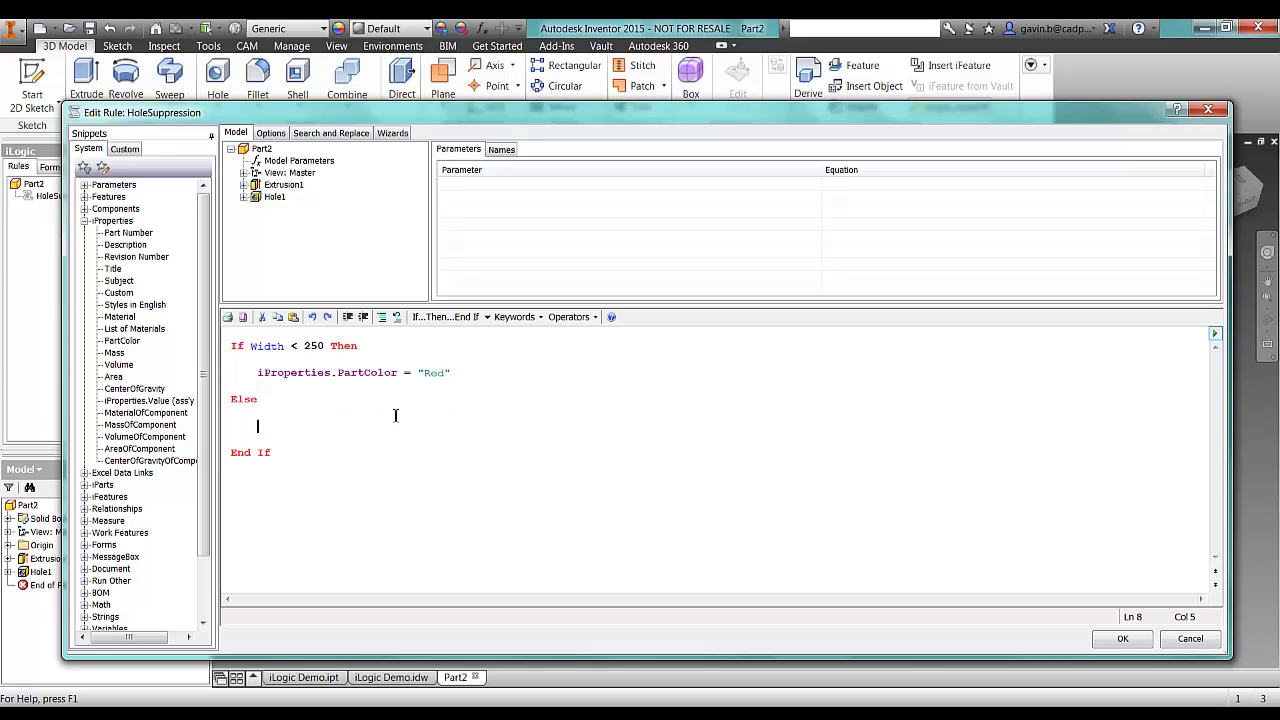
drag(452, 374, 259, 374)
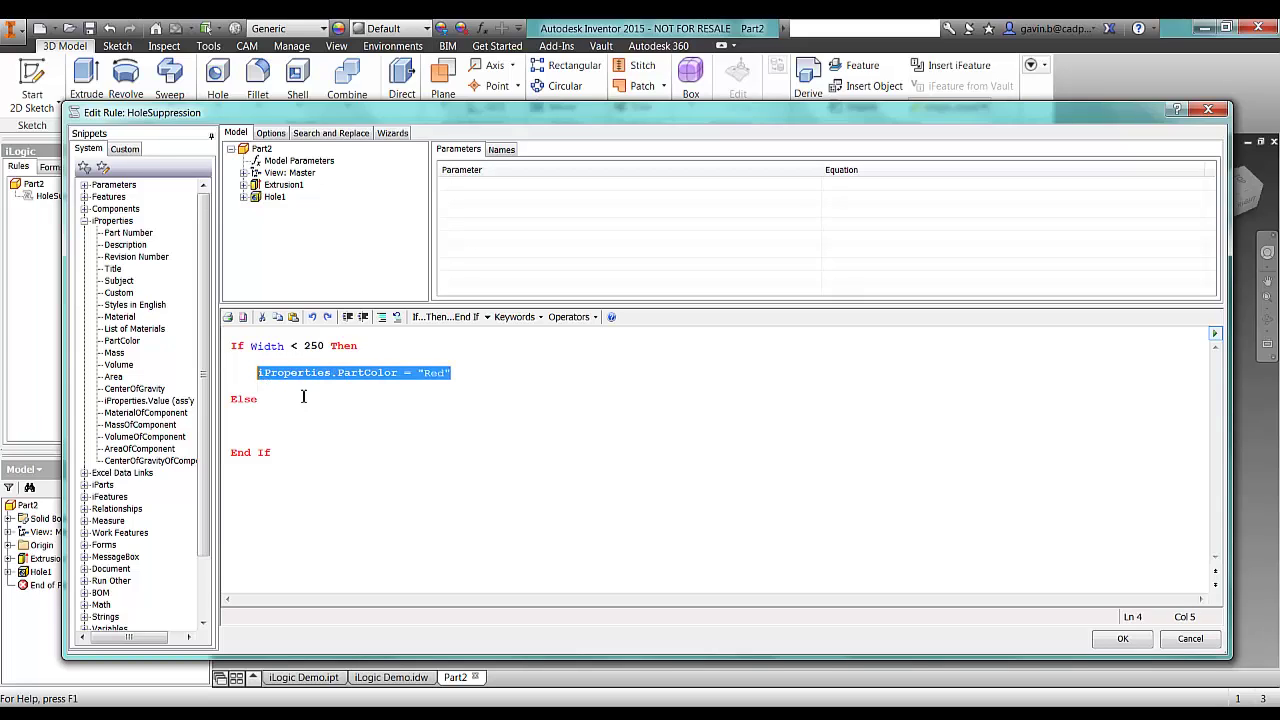
key(ctrl+c)
click(279, 432)
key(ctrl+v)
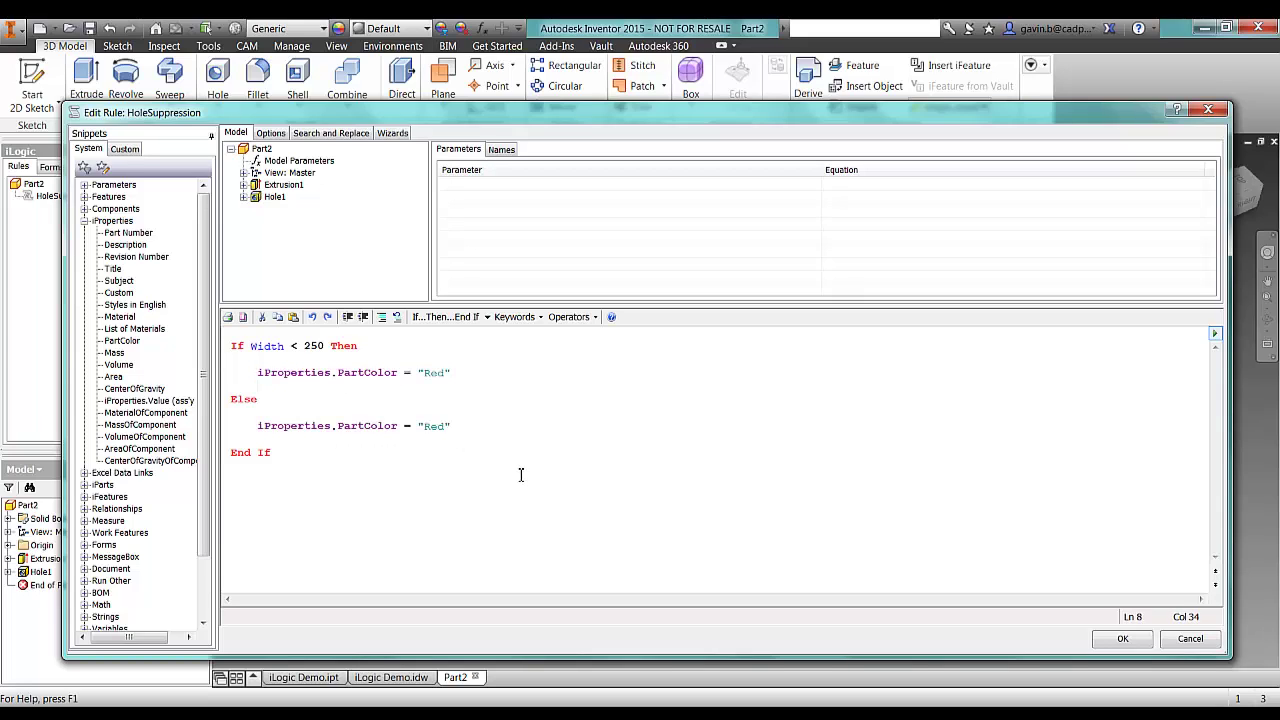
key(BackSpace)
key(BackSpace)
key(BackSpace)
key(BackSpace)
text(Blue)
click(1122, 639)
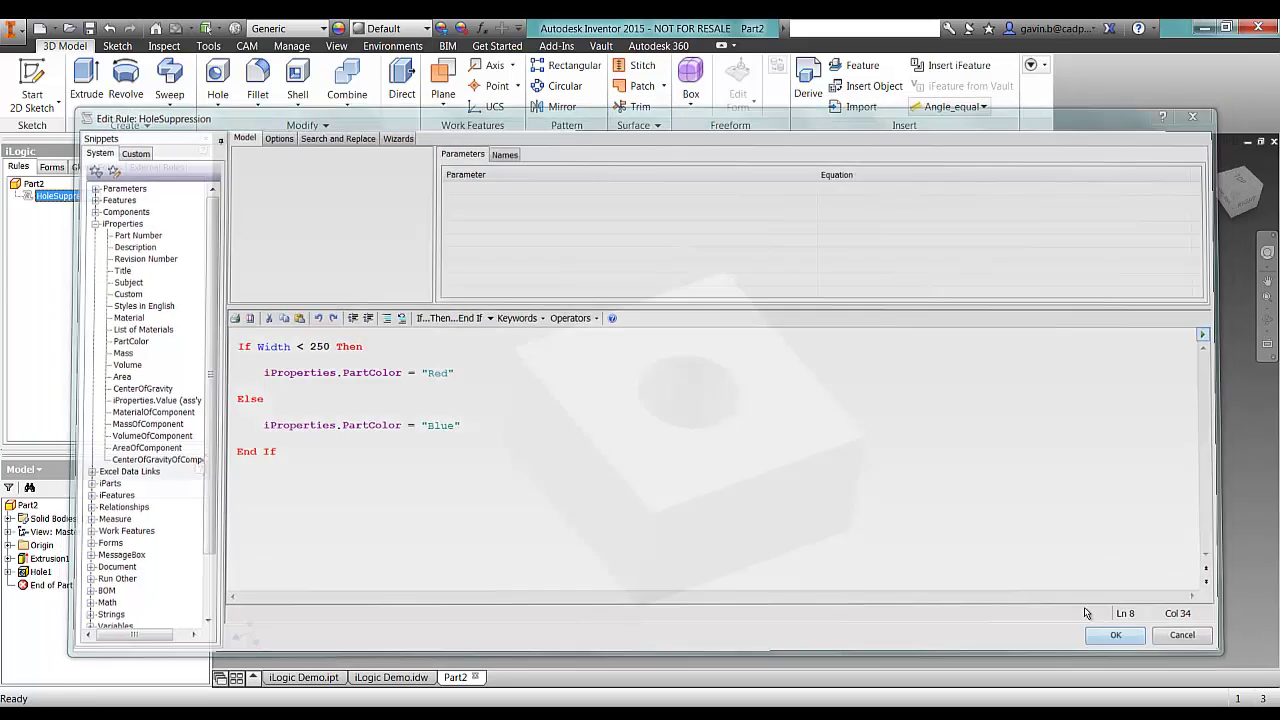
Unsuppress the HoleSuppression rule and return to the forms list.
click(60, 171)
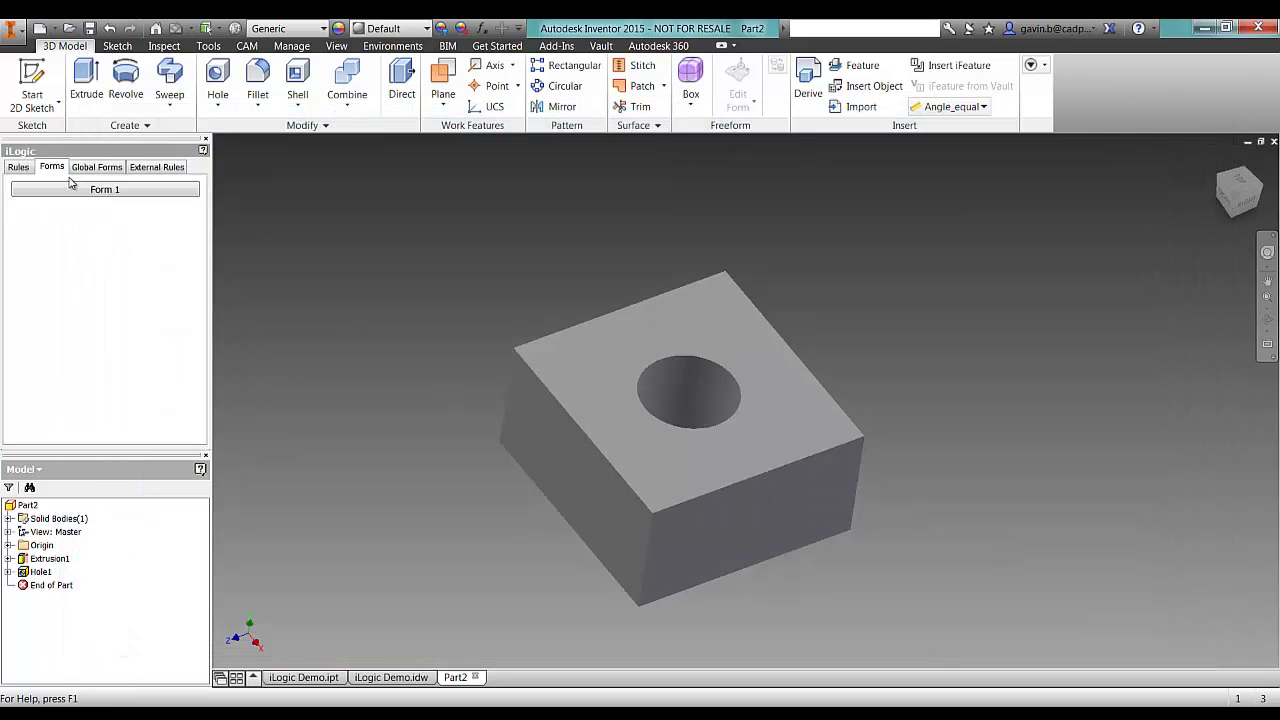
click(19, 167)
right_click(55, 196)
click(109, 257)
click(52, 167)
Drag Form 1's Width slider to 470 mm so the block turns blue, then close the form.
click(101, 189)
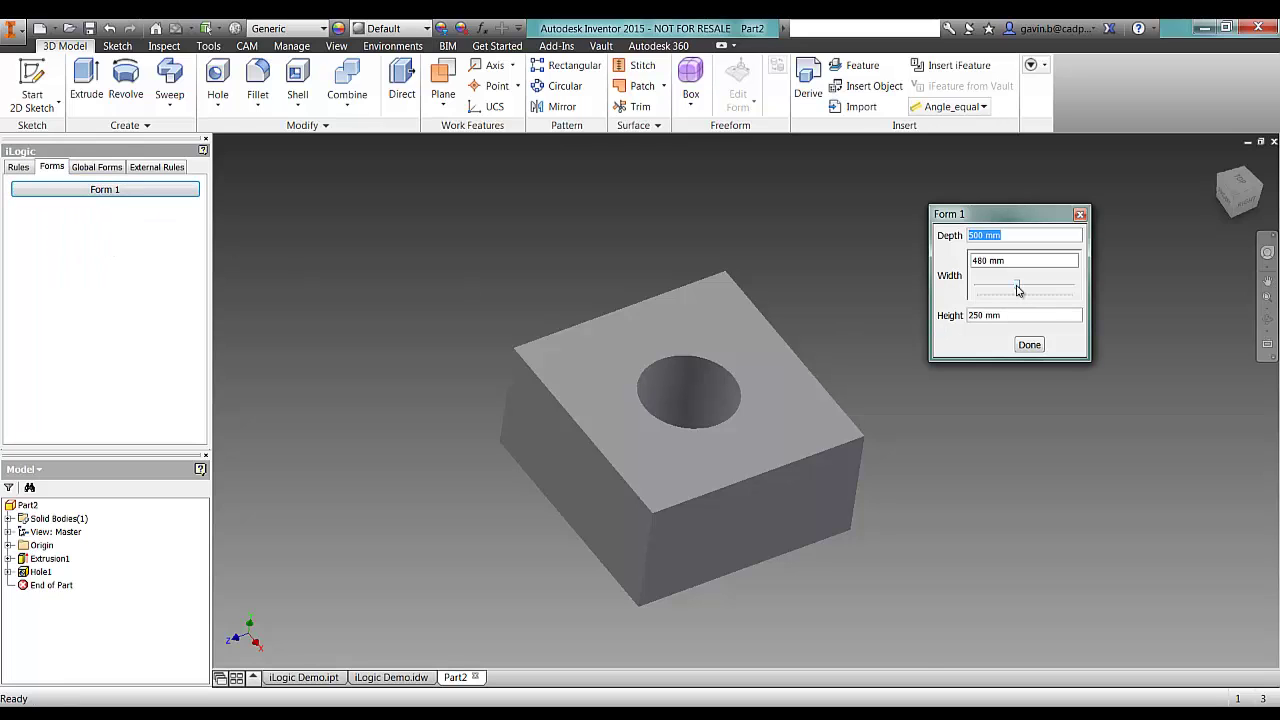
mouse_move(1016, 285)
mouse_down()
mouse_move(984, 287)
mouse_move(1034, 286)
mouse_move(988, 287)
mouse_move(1016, 293)
mouse_up()
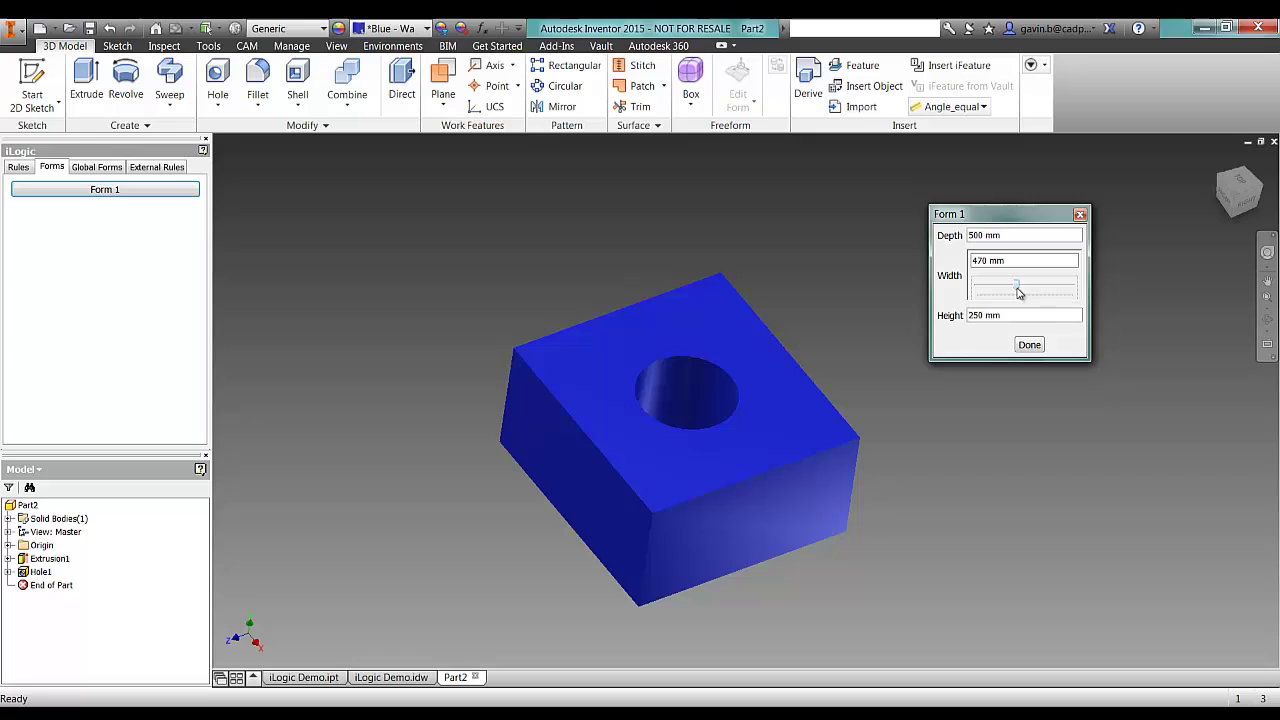
click(1030, 345)
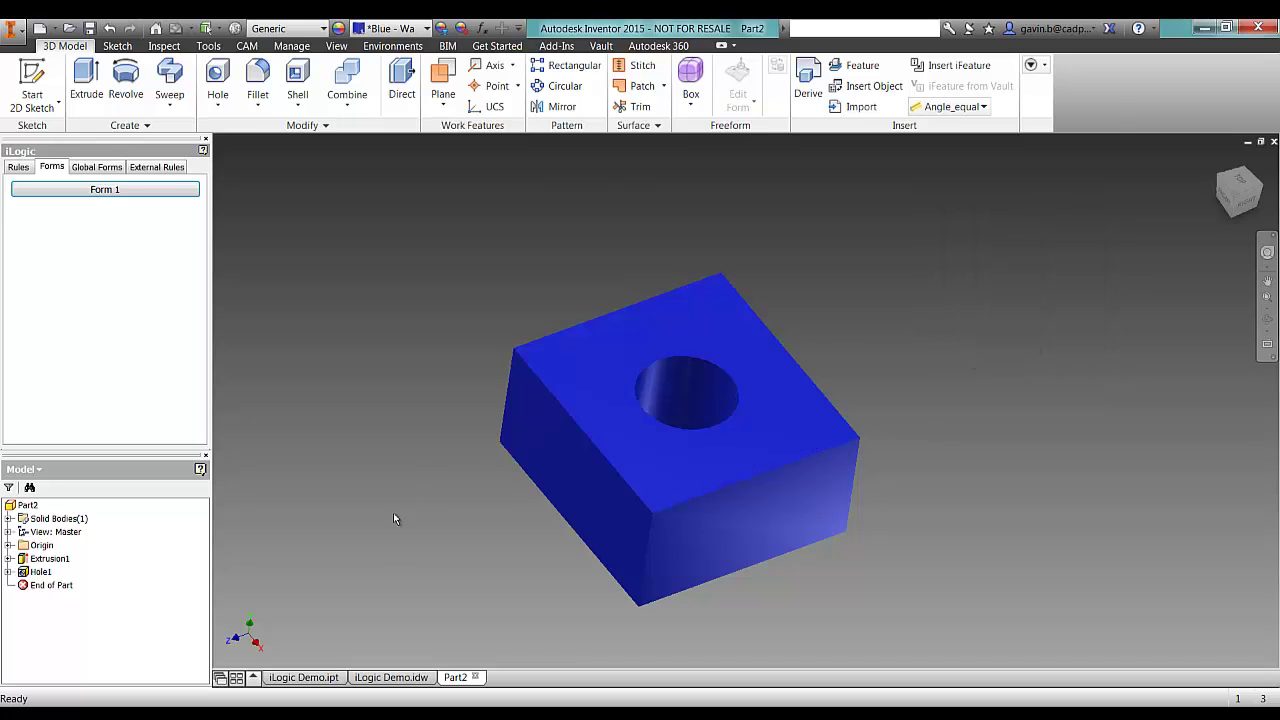
Switch to iLogic Demo.idw and inspect the ViewProportion parameter (0.25 ul) in Parameters.
click(388, 678)
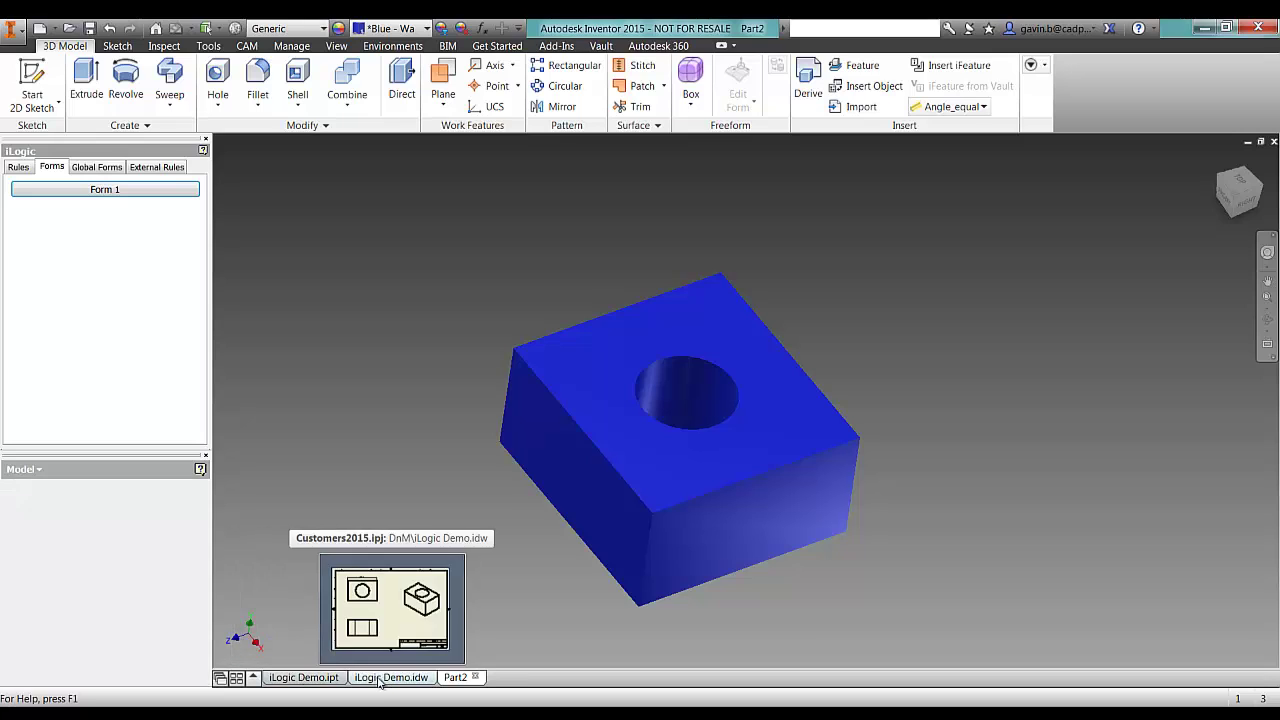
middle_drag(450, 395, 302, 398)
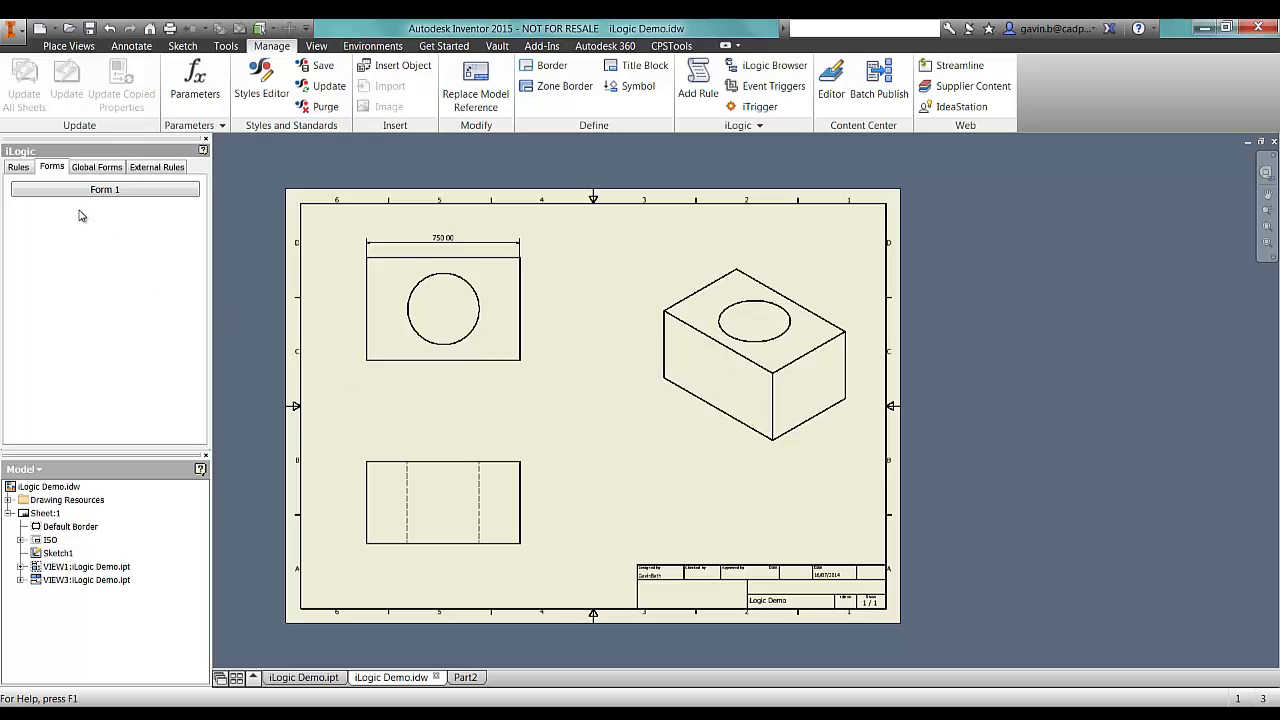
click(193, 85)
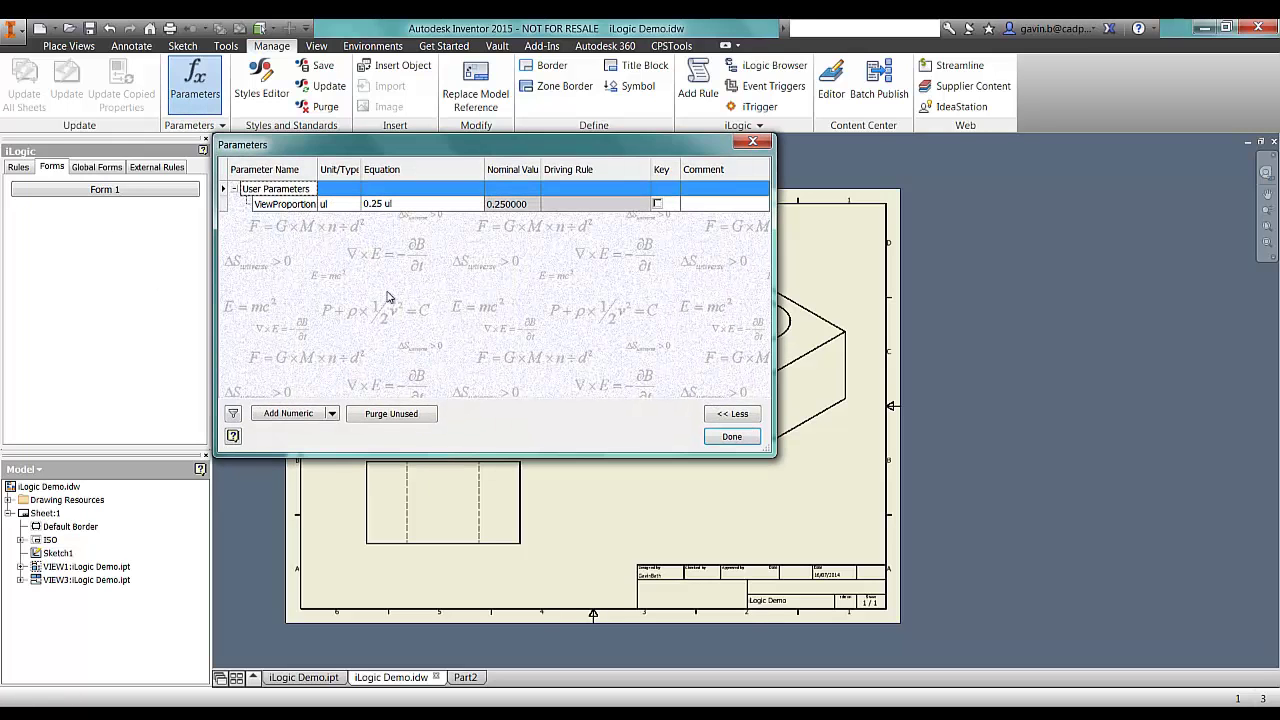
drag(772, 455, 1064, 620)
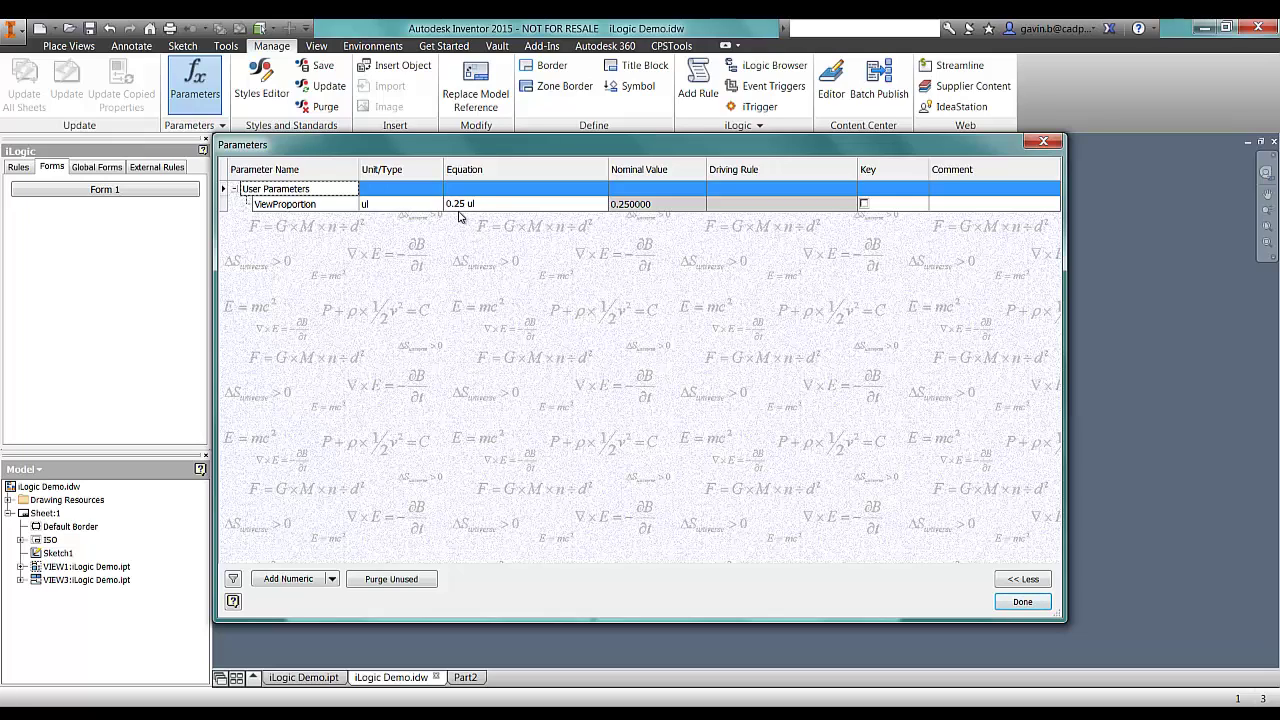
click(1012, 599)
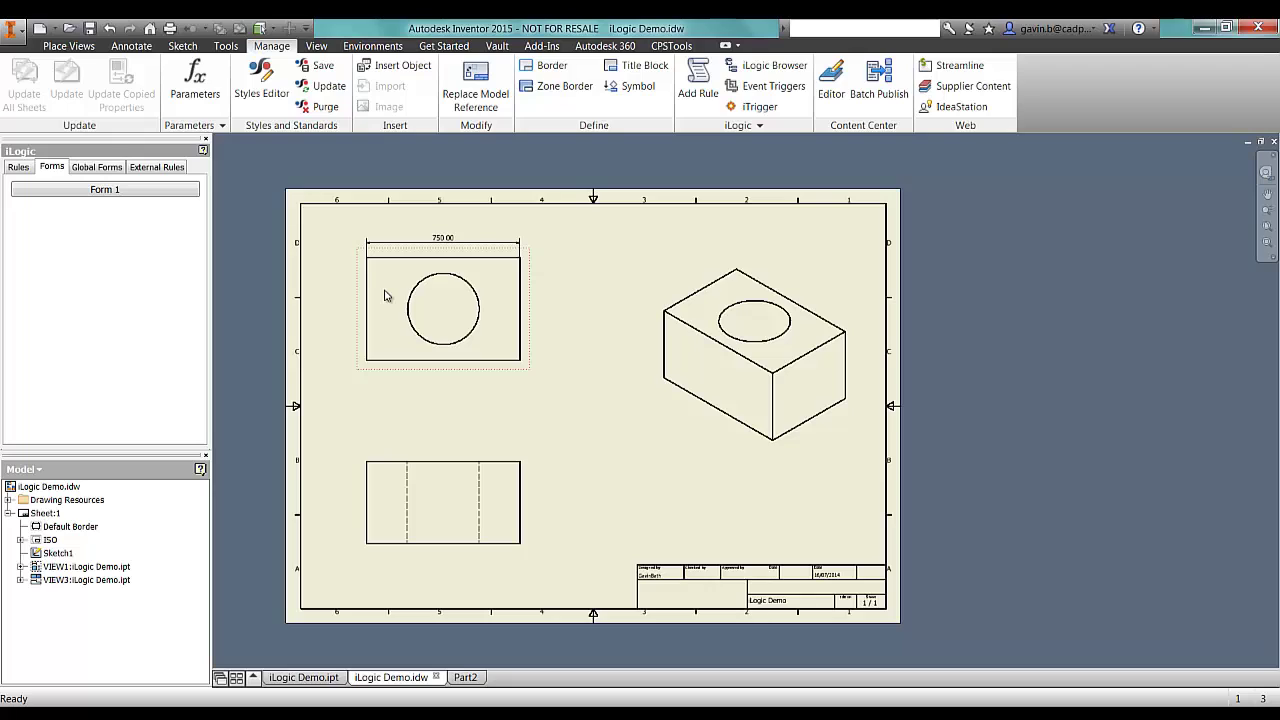
click(83, 190)
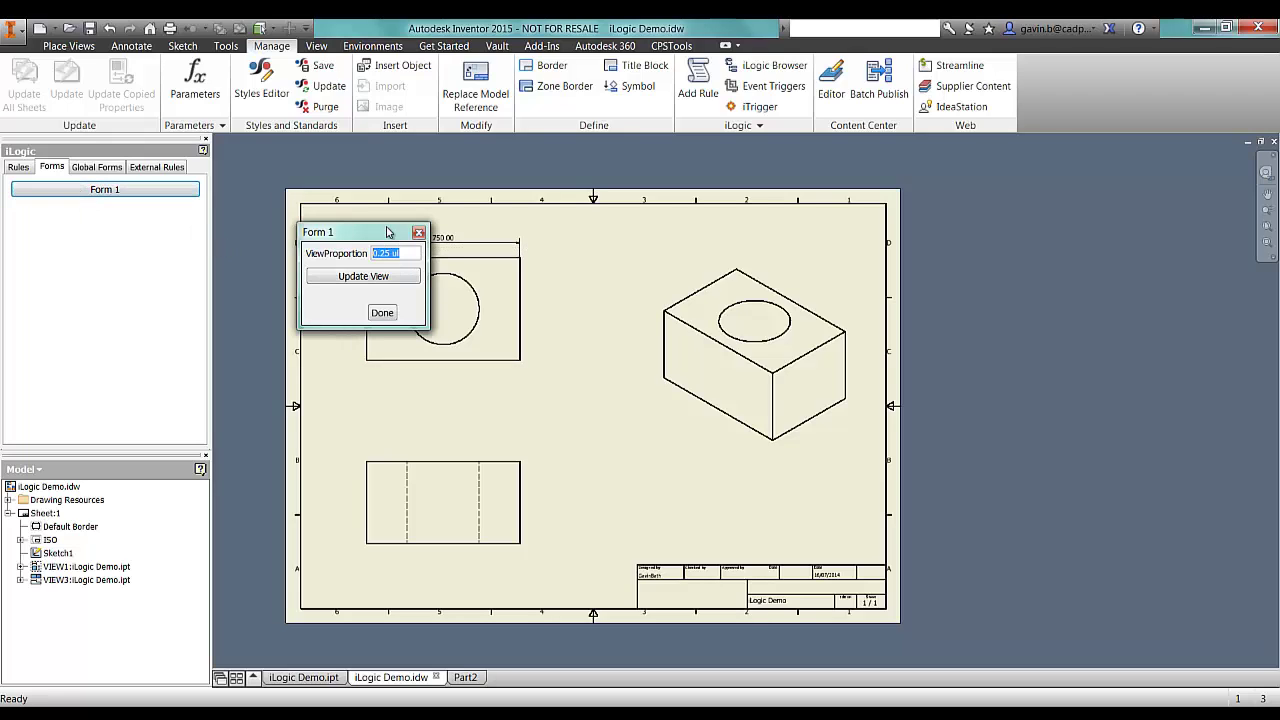
drag(385, 232, 261, 216)
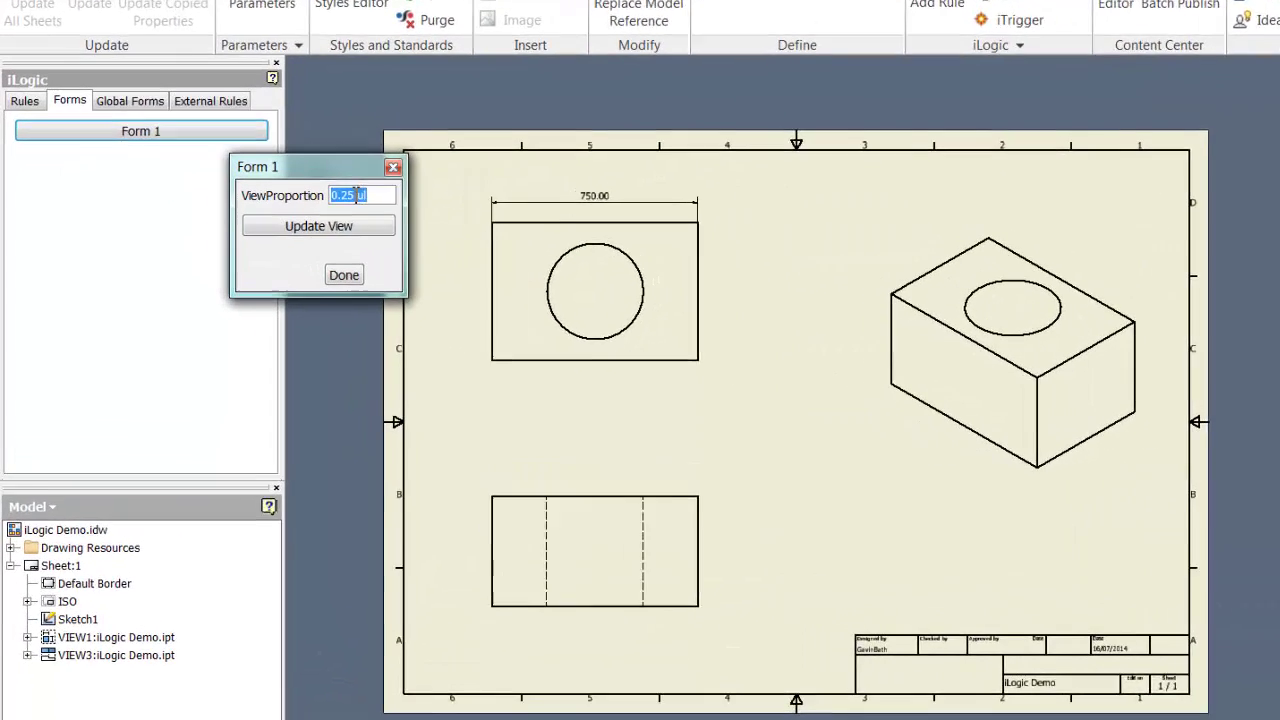
text(0.33)
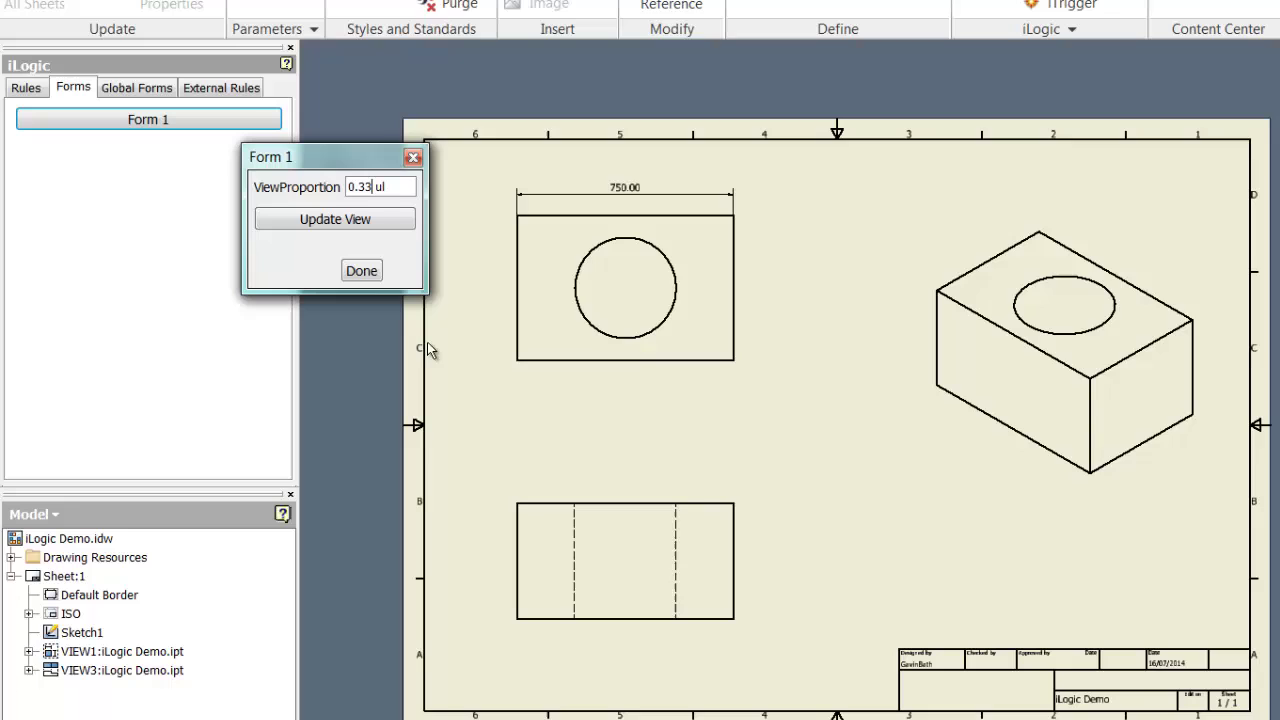
click(372, 222)
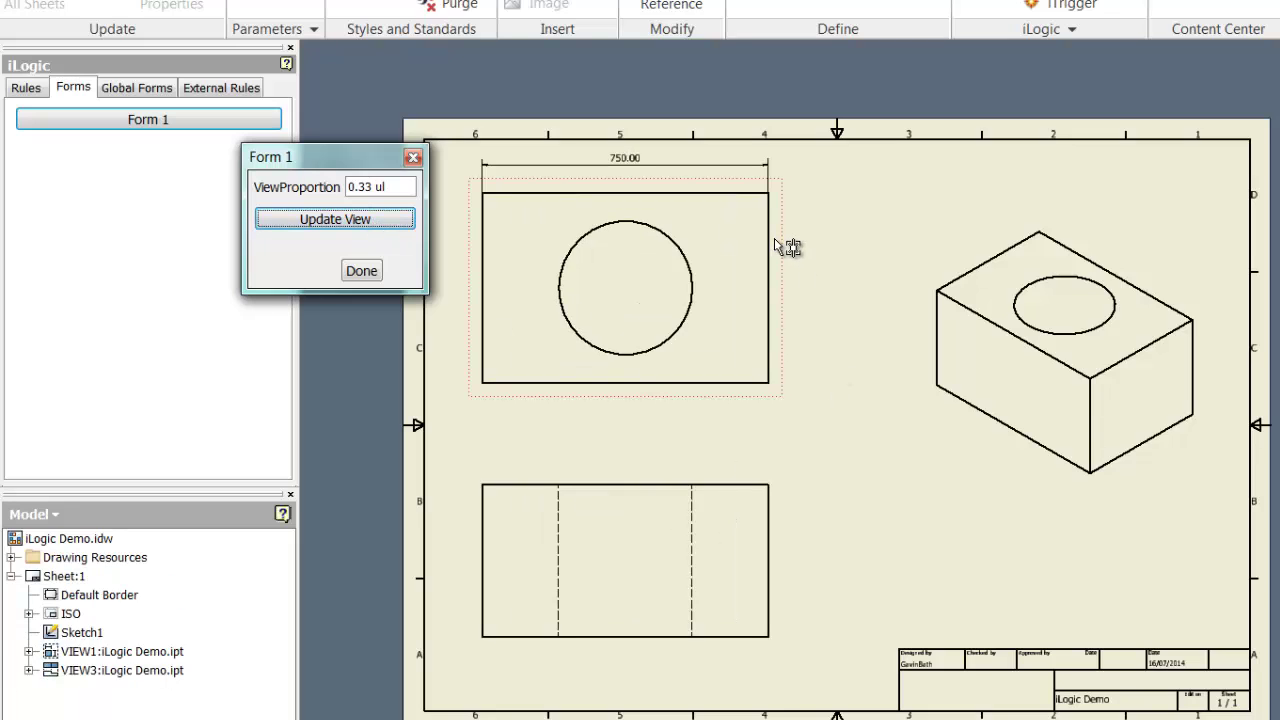
drag(378, 188, 335, 193)
text(0.25)
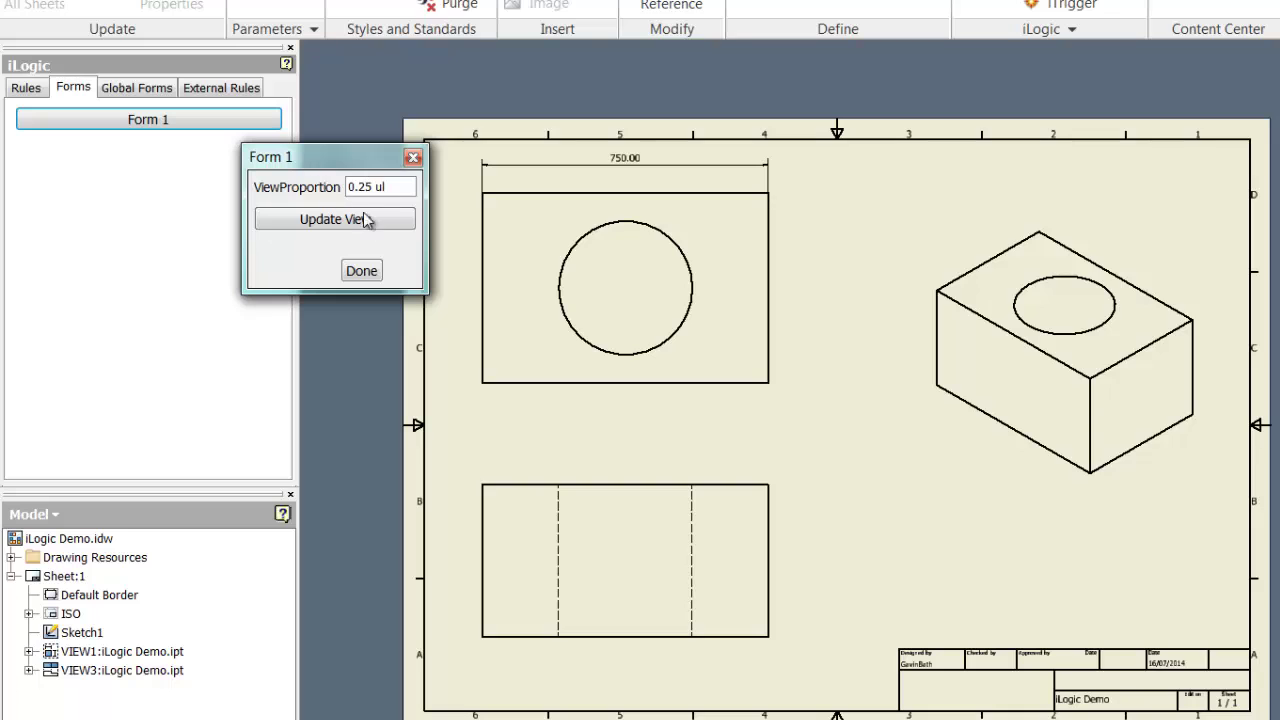
click(365, 220)
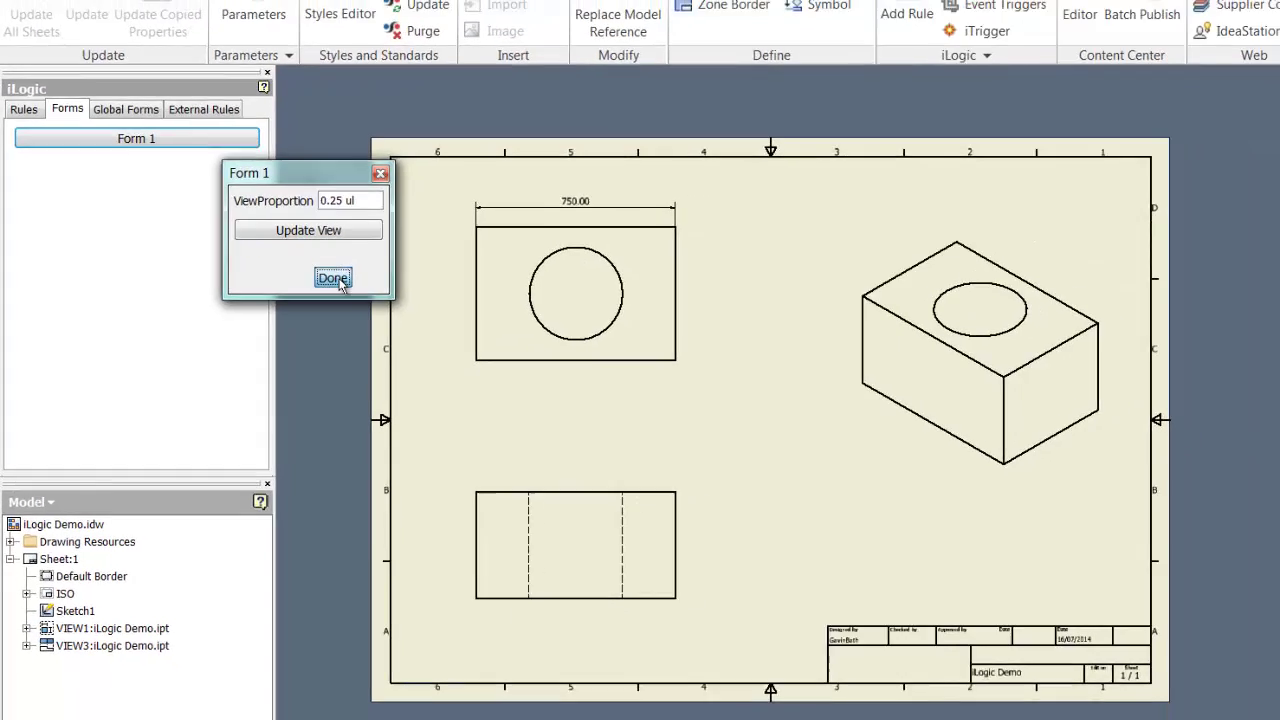
click(368, 278)
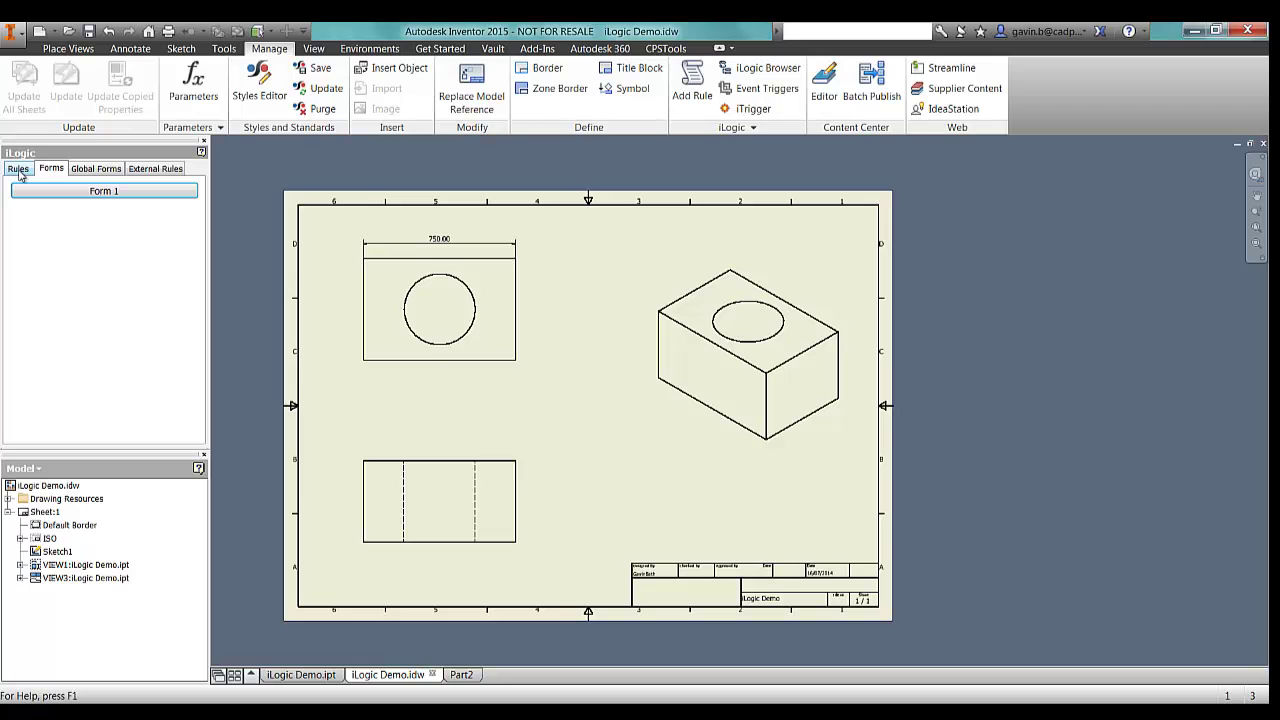
Inspect Rule0's view-scaling code, then open VIEW2's Drawing View dialog showing scale 0.14 : 1.
click(19, 170)
right_click(47, 198)
click(95, 227)
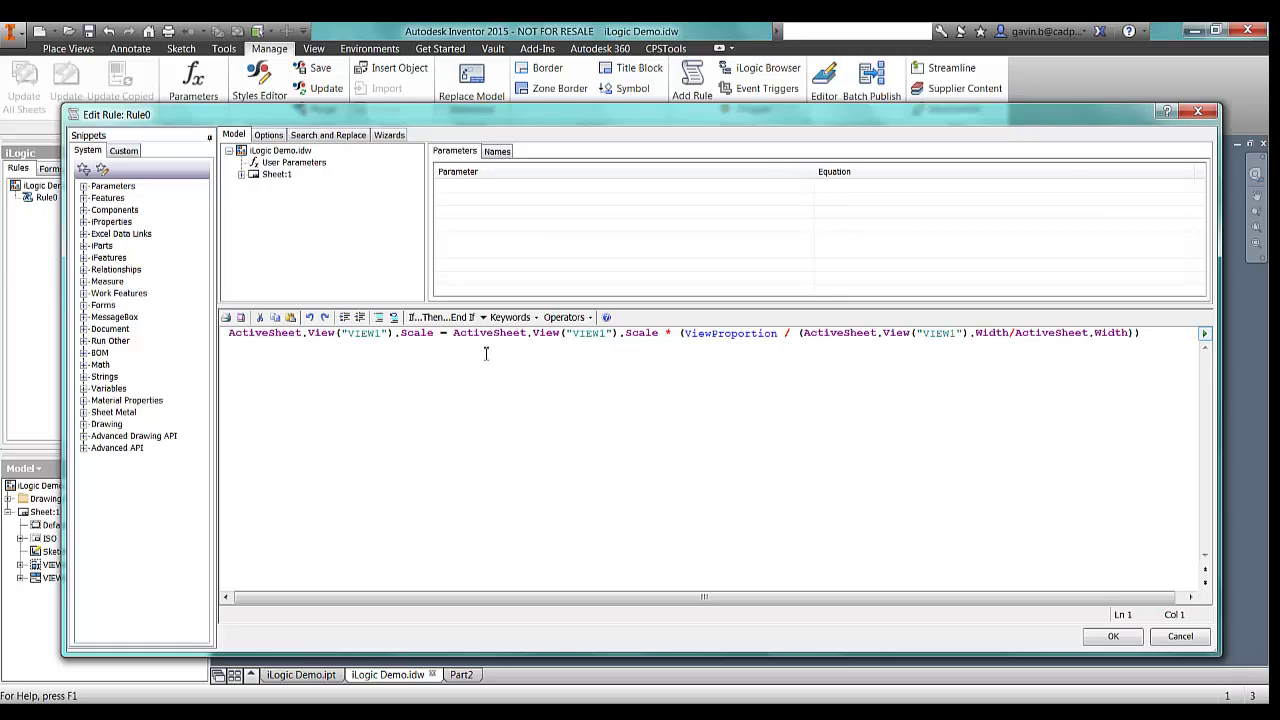
click(1127, 638)
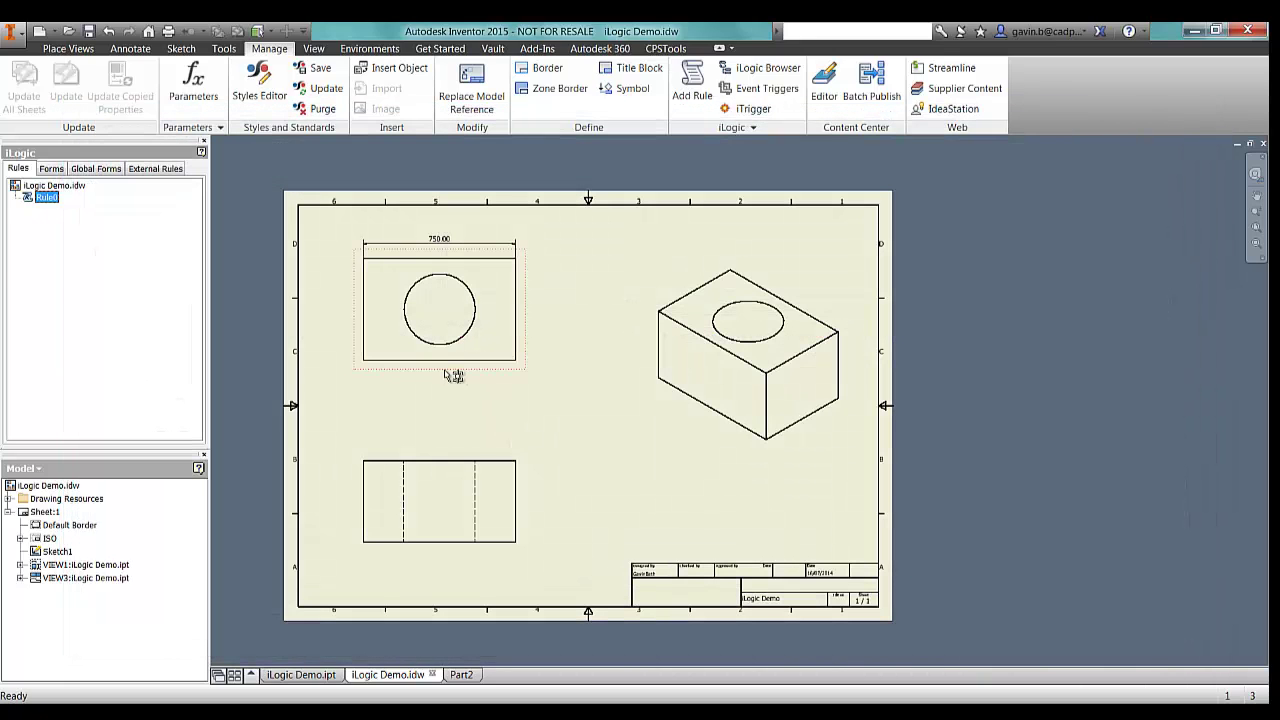
double_click(450, 374)
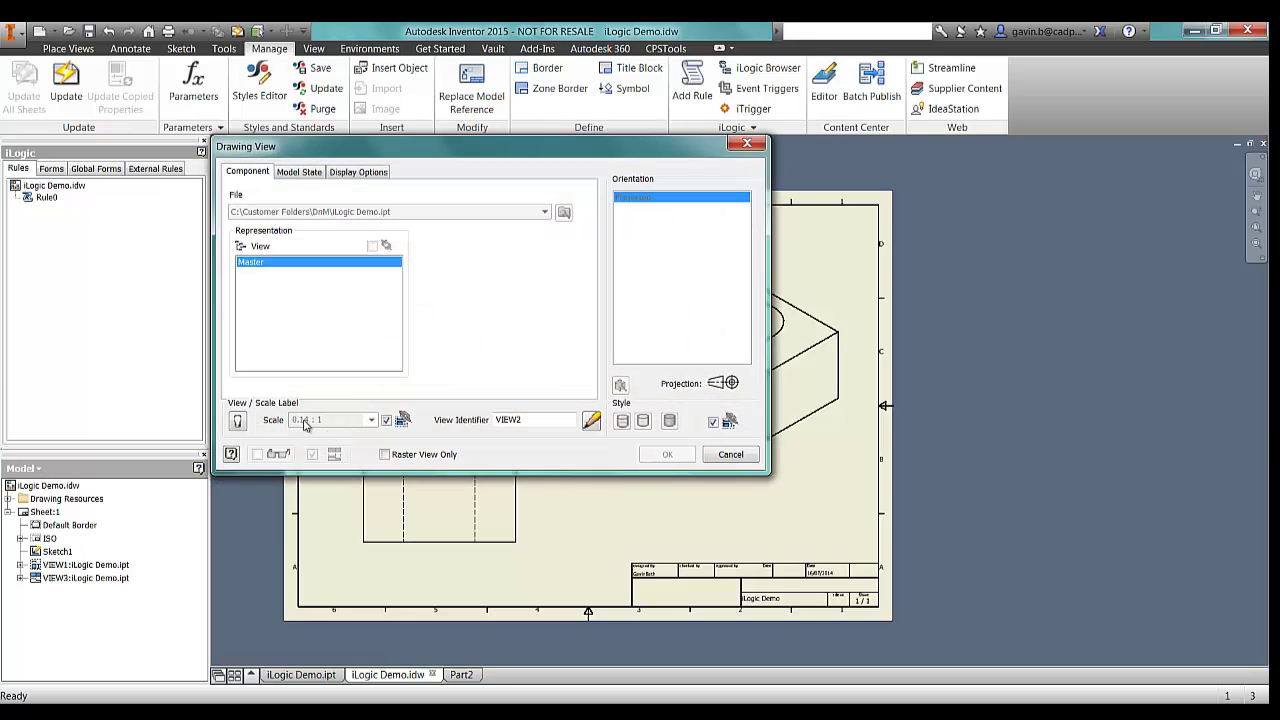
Close the Drawing View dialog without changes and start editing Sketch1.
click(728, 455)
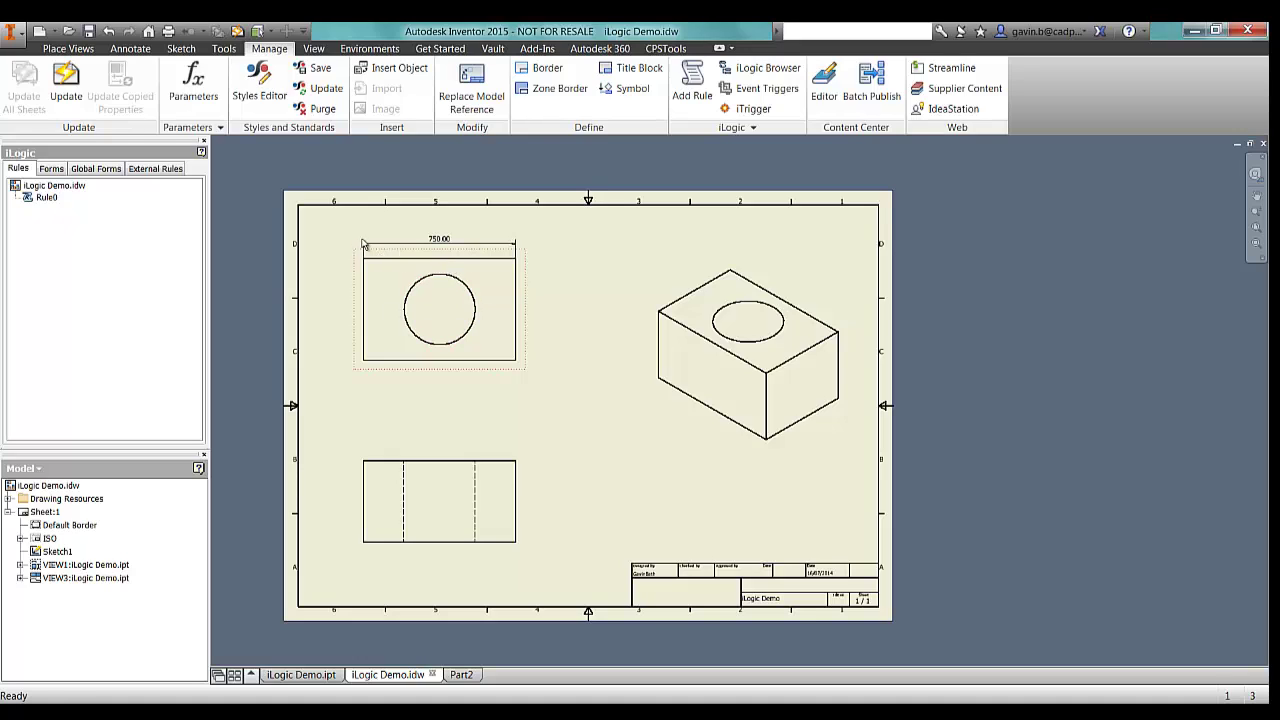
click(131, 48)
click(55, 551)
right_click(51, 555)
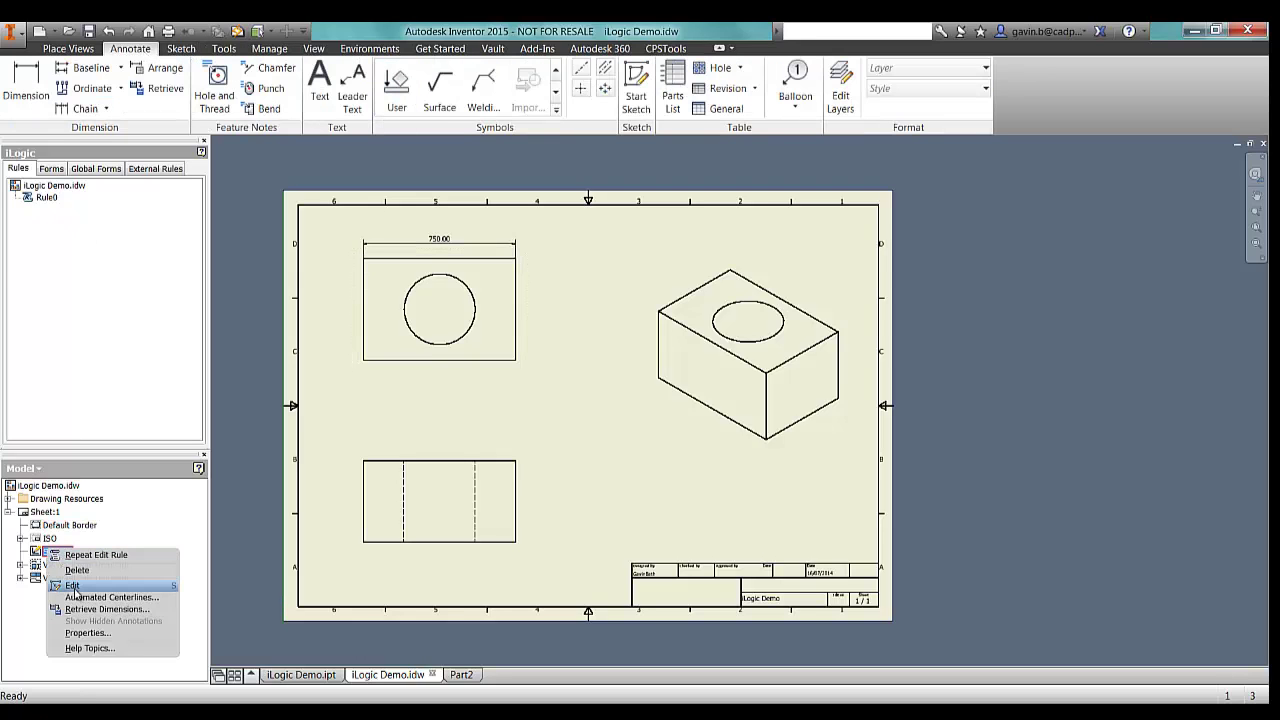
click(72, 585)
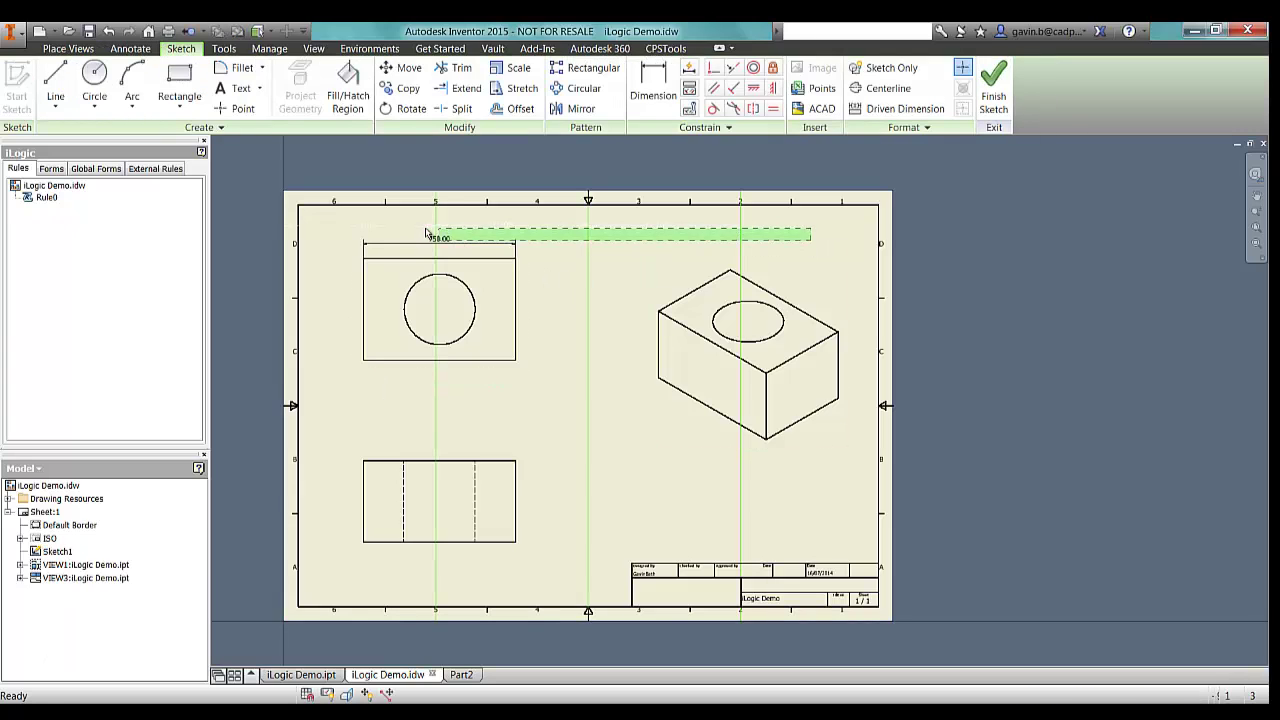
Finish Sketch1 and drag the front and top views against the sheet's left border.
click(993, 85)
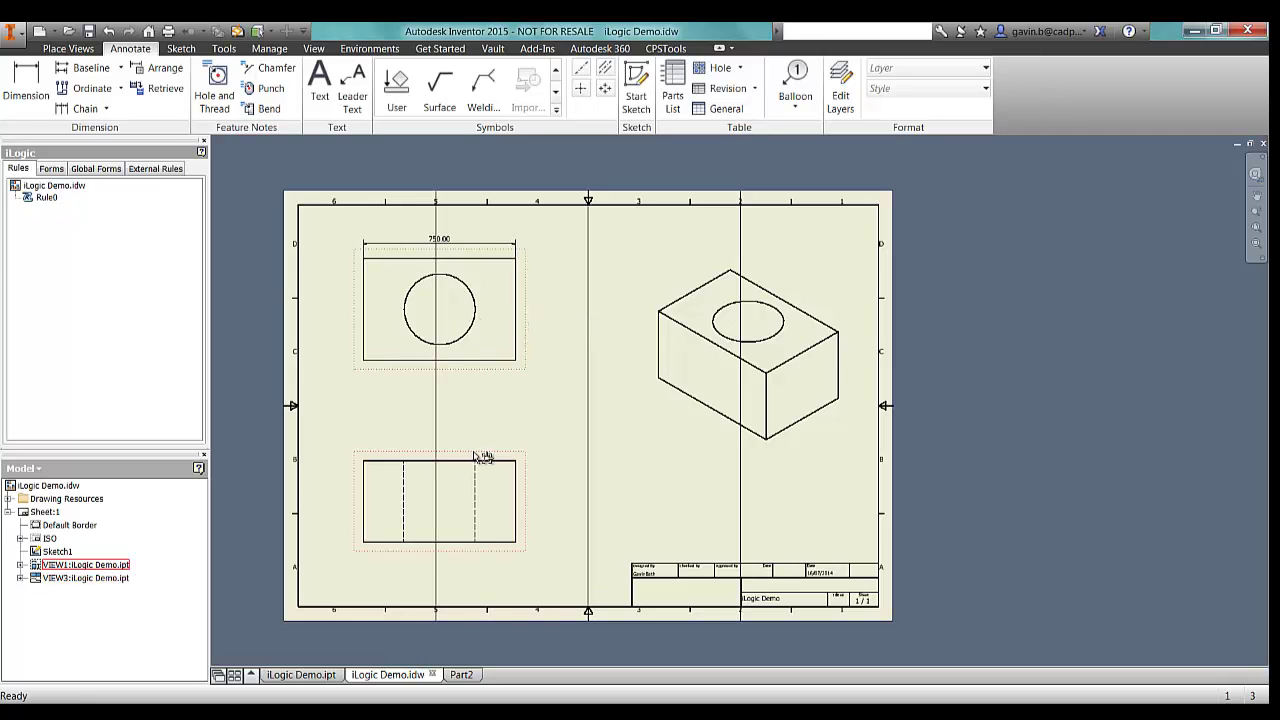
drag(409, 456, 330, 456)
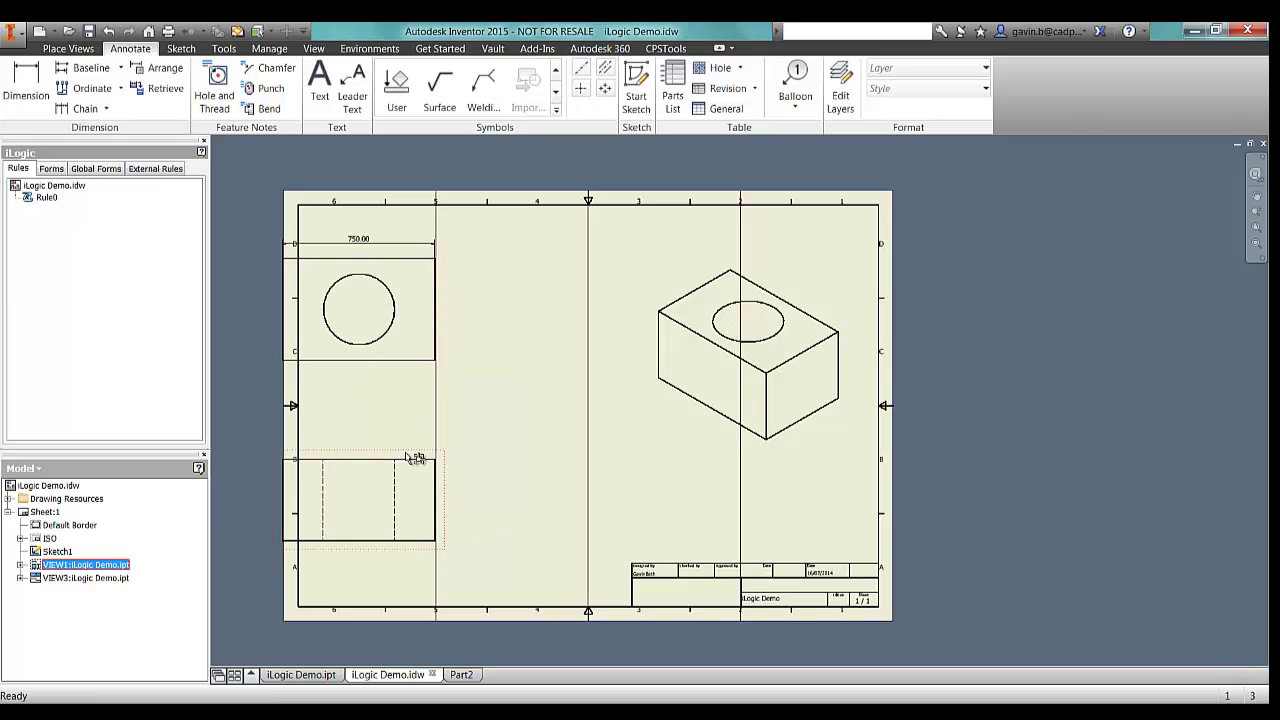
drag(417, 458, 419, 458)
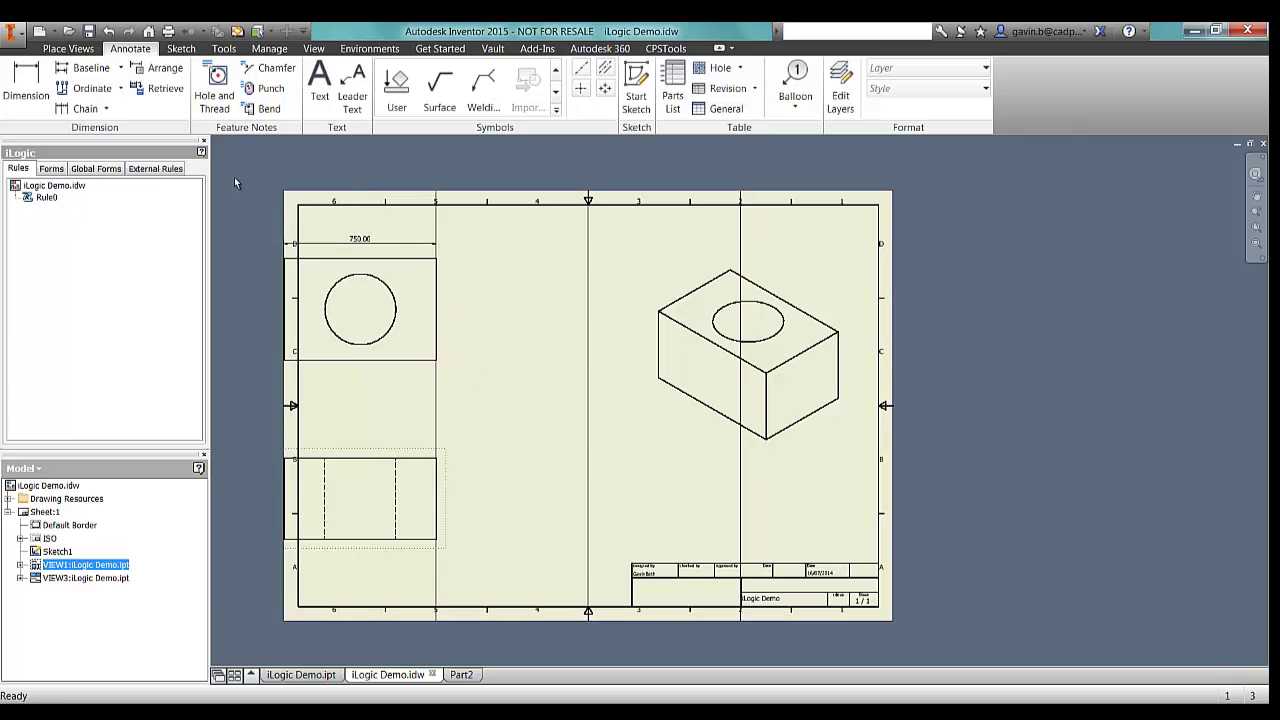
Run Update View from Form 1 and reposition the enlarged front view on the sheet.
click(52, 168)
click(104, 191)
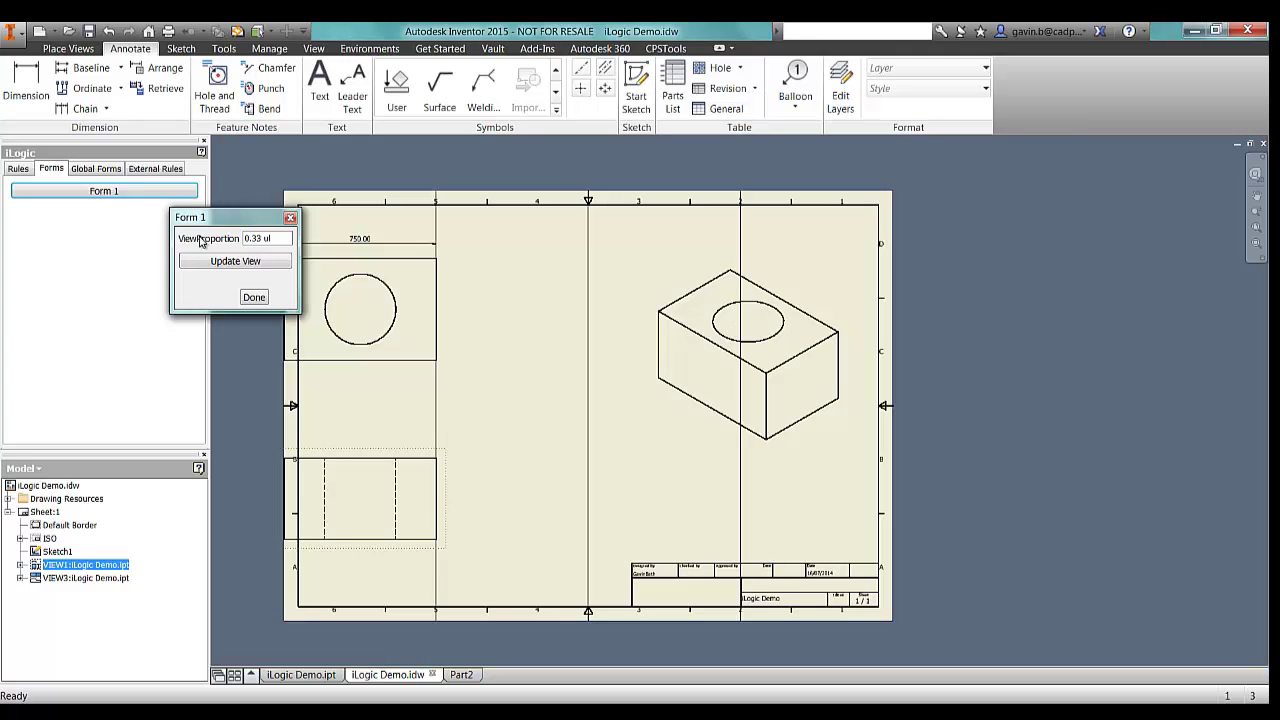
click(260, 258)
click(254, 297)
scroll(505, 360, up, 3)
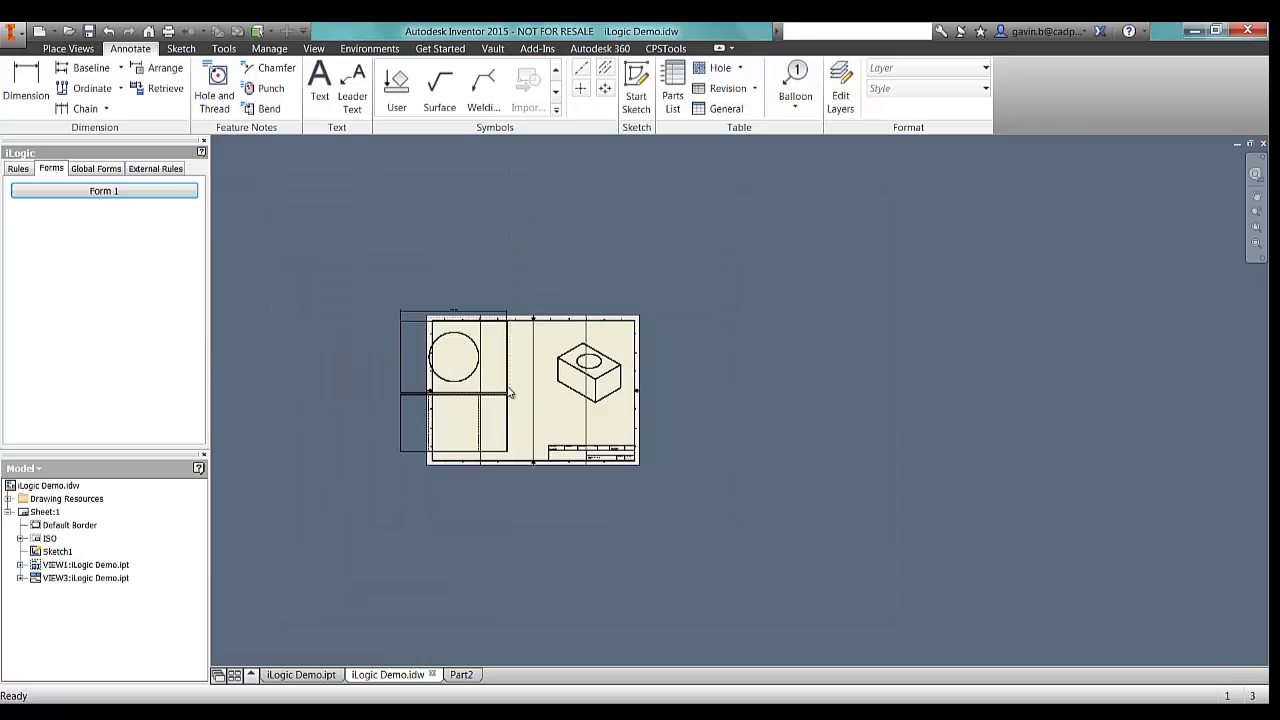
scroll(512, 340, down, 2)
mouse_move(516, 415)
mouse_down()
mouse_move(566, 432)
mouse_move(523, 403)
mouse_move(471, 466)
mouse_move(218, 463)
mouse_up()
click(288, 365)
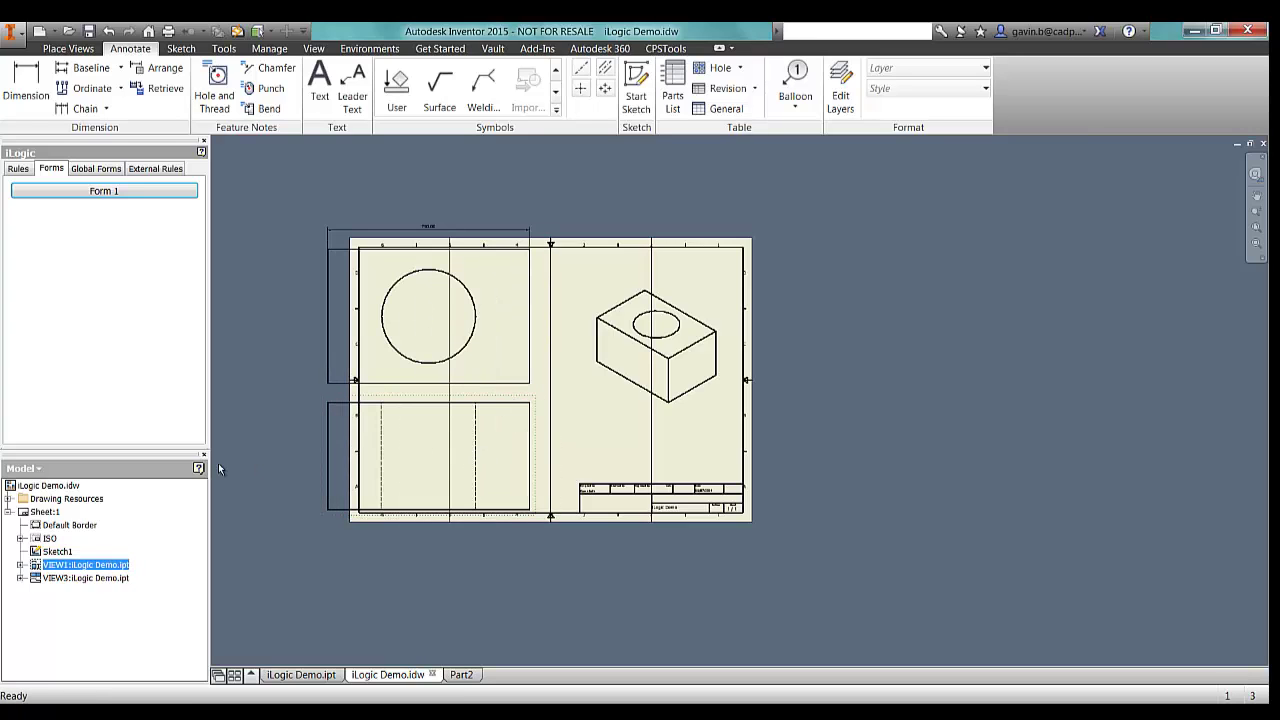
Change ViewProportion from 0.5 to 0.25 in Form 1 and update the views.
click(137, 193)
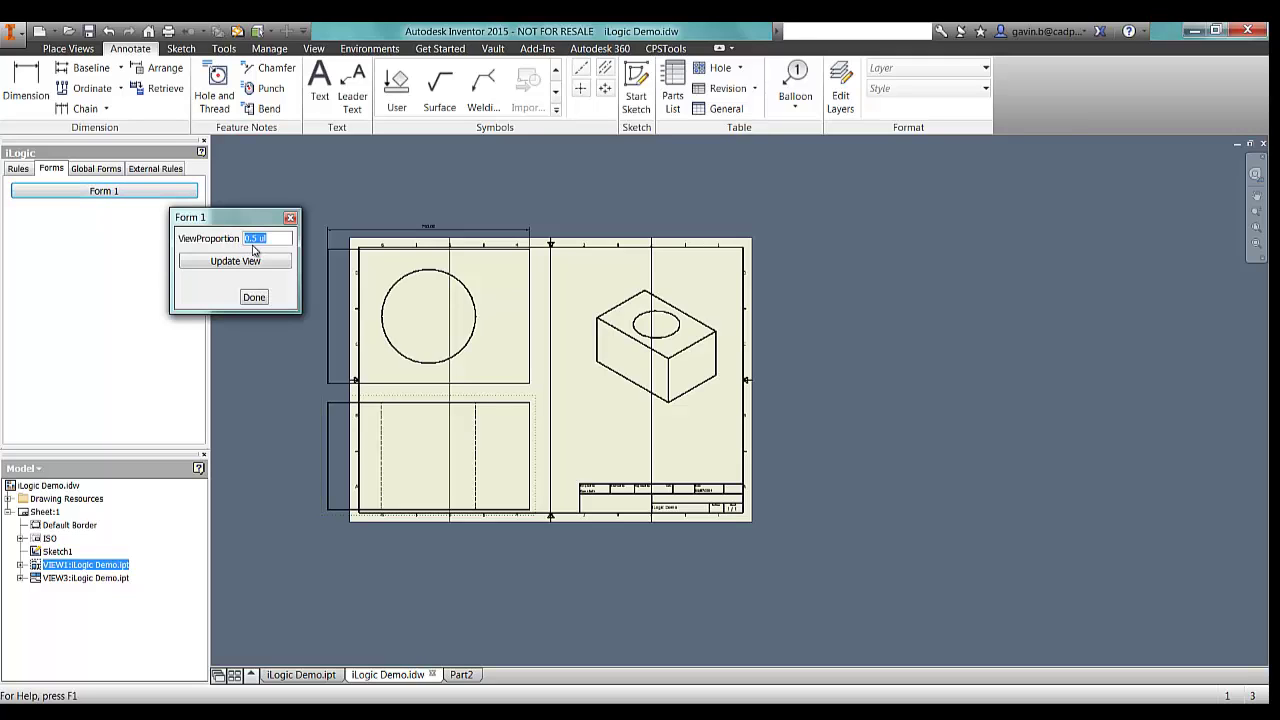
click(257, 238)
drag(257, 238, 230, 243)
click(258, 261)
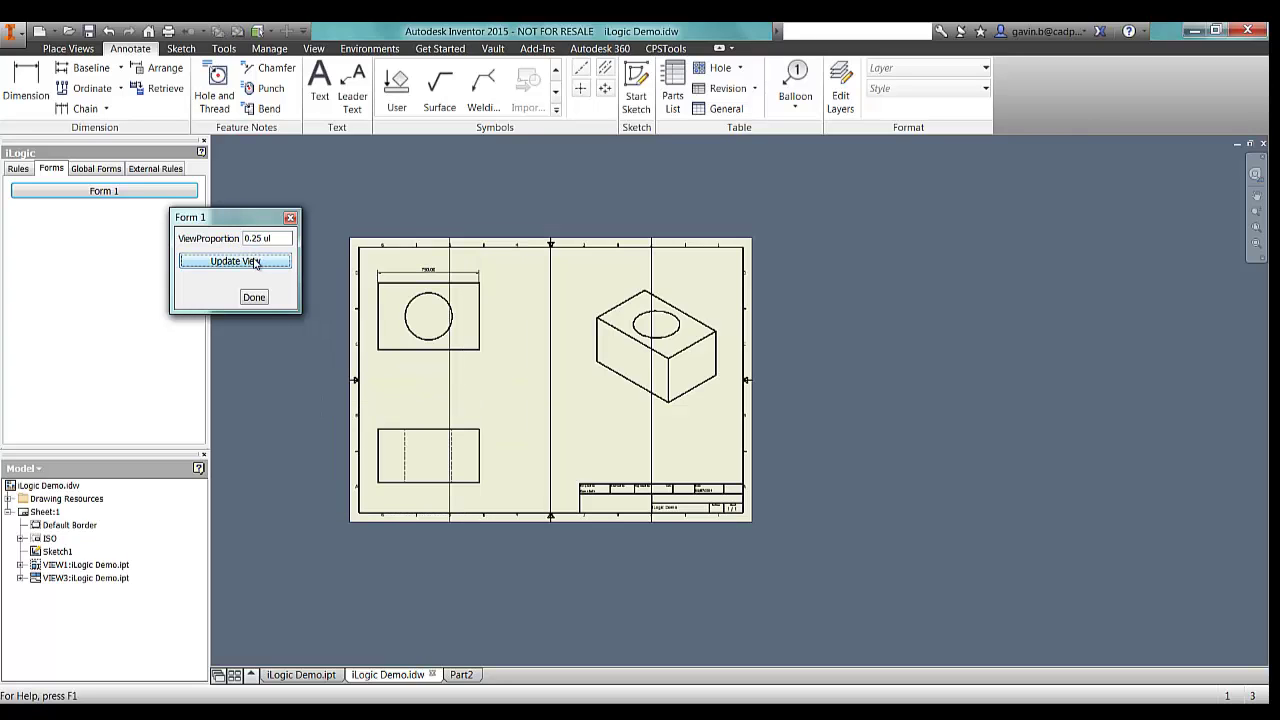
click(254, 298)
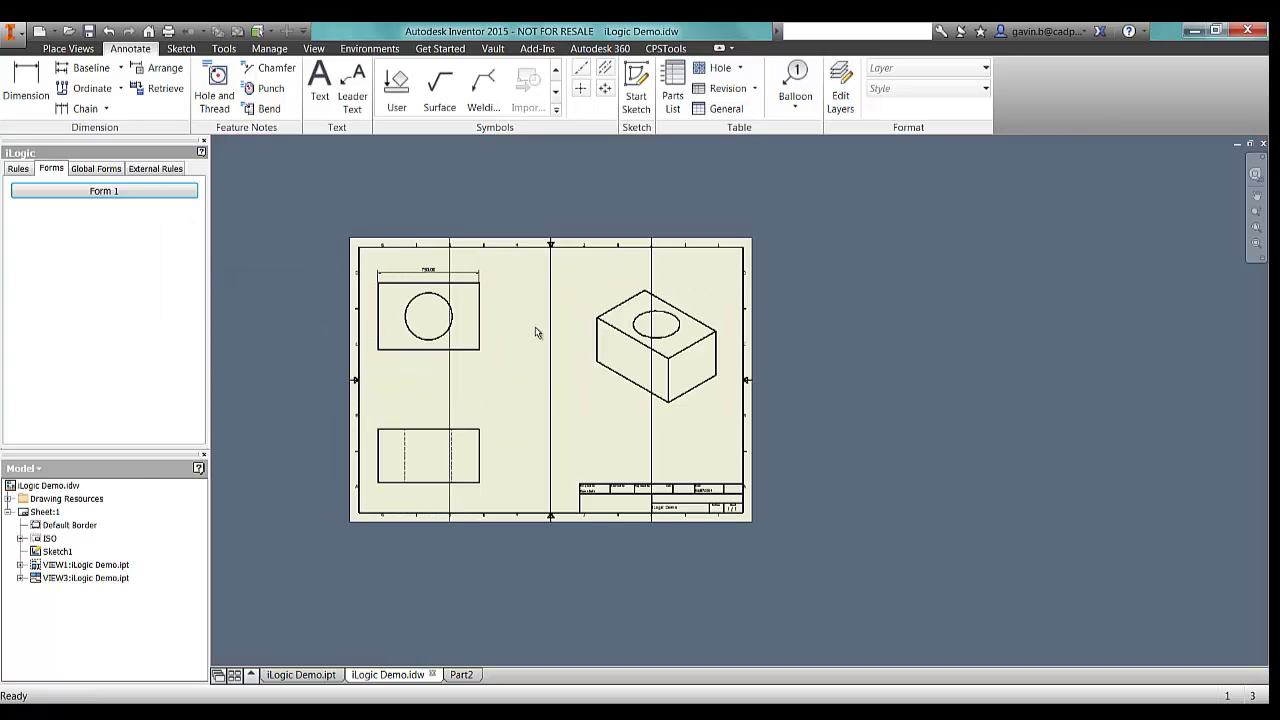
scroll(466, 342, down, 3)
middle_drag(366, 271, 368, 261)
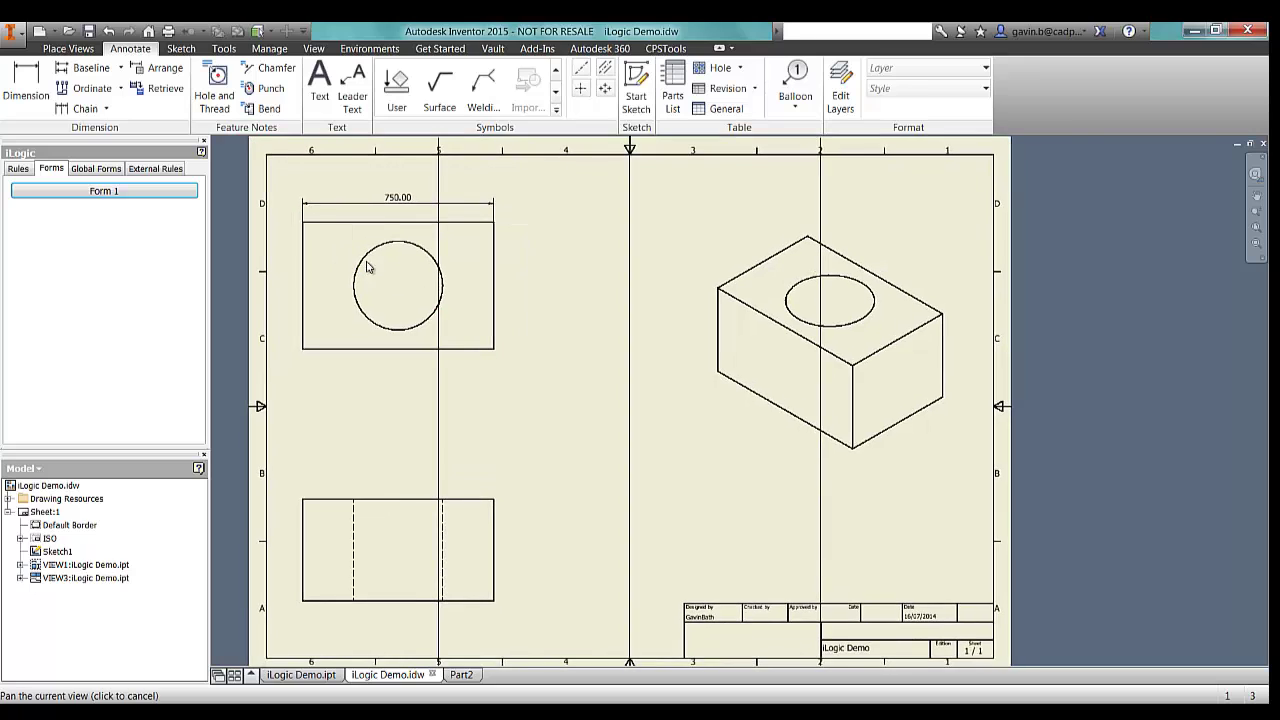
In the block part, change Depth to 250 mm through Form 1.
click(300, 674)
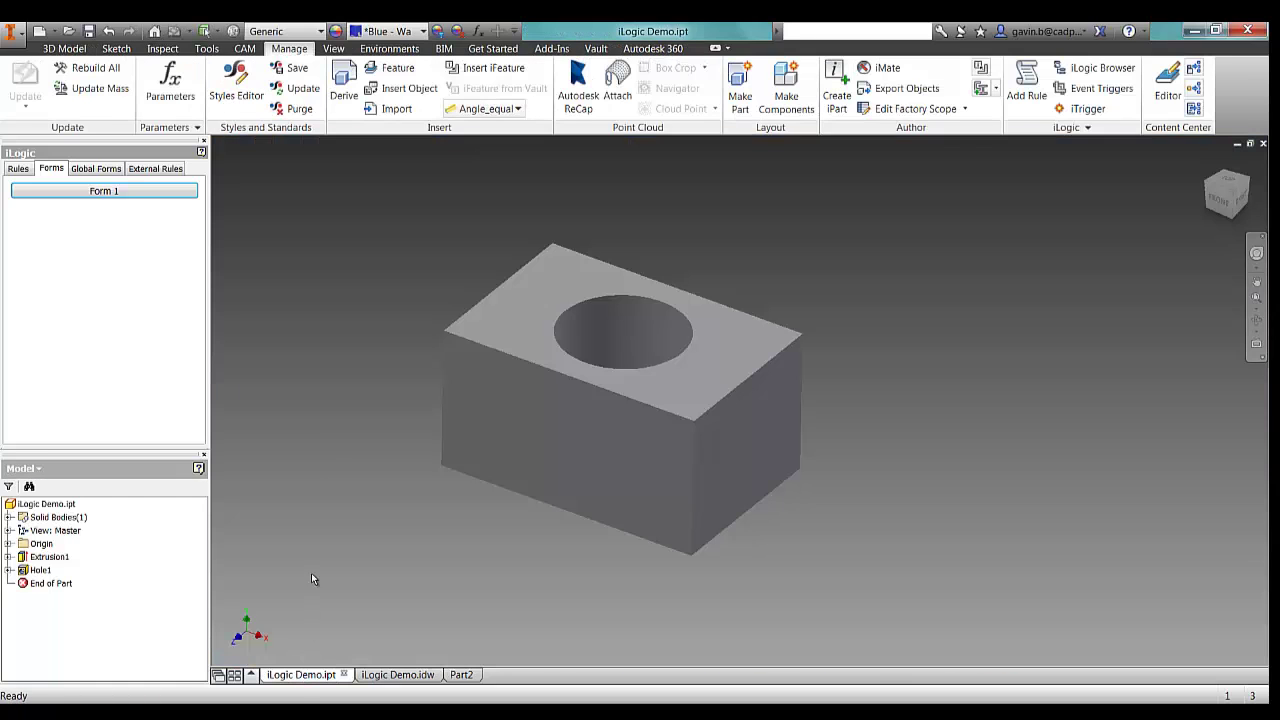
click(125, 192)
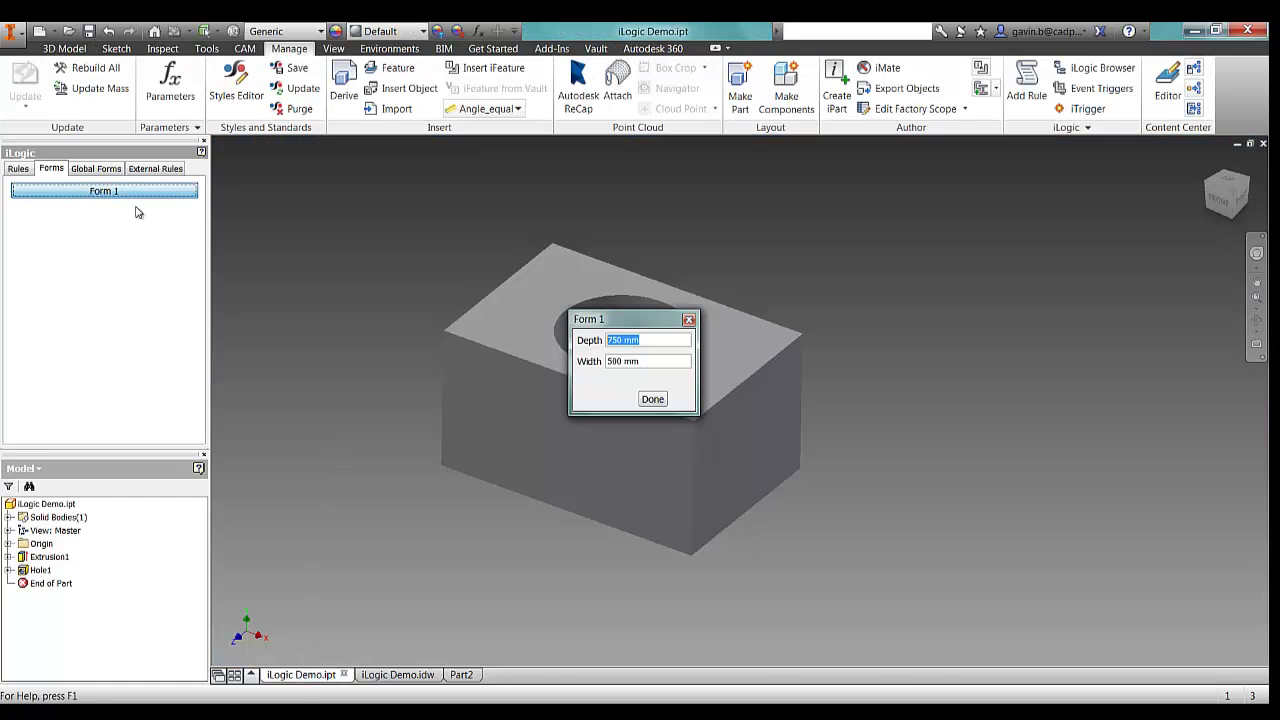
double_click(622, 343)
text(2)
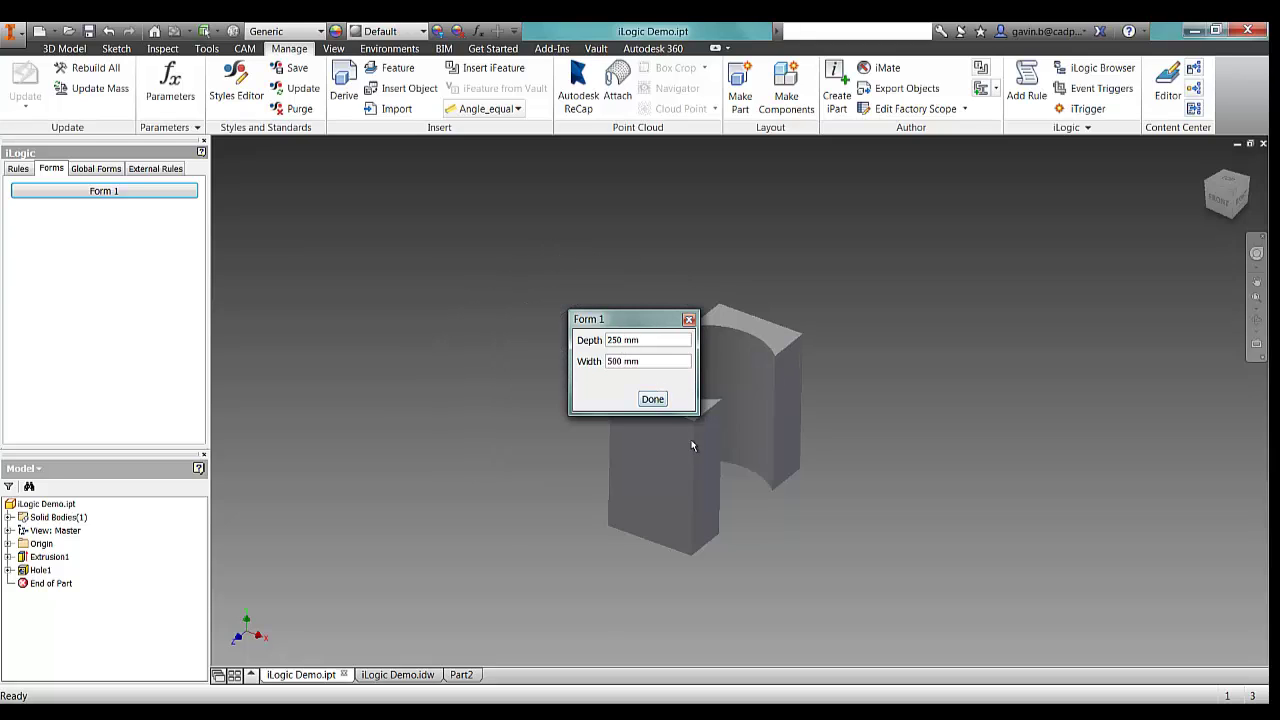
click(652, 399)
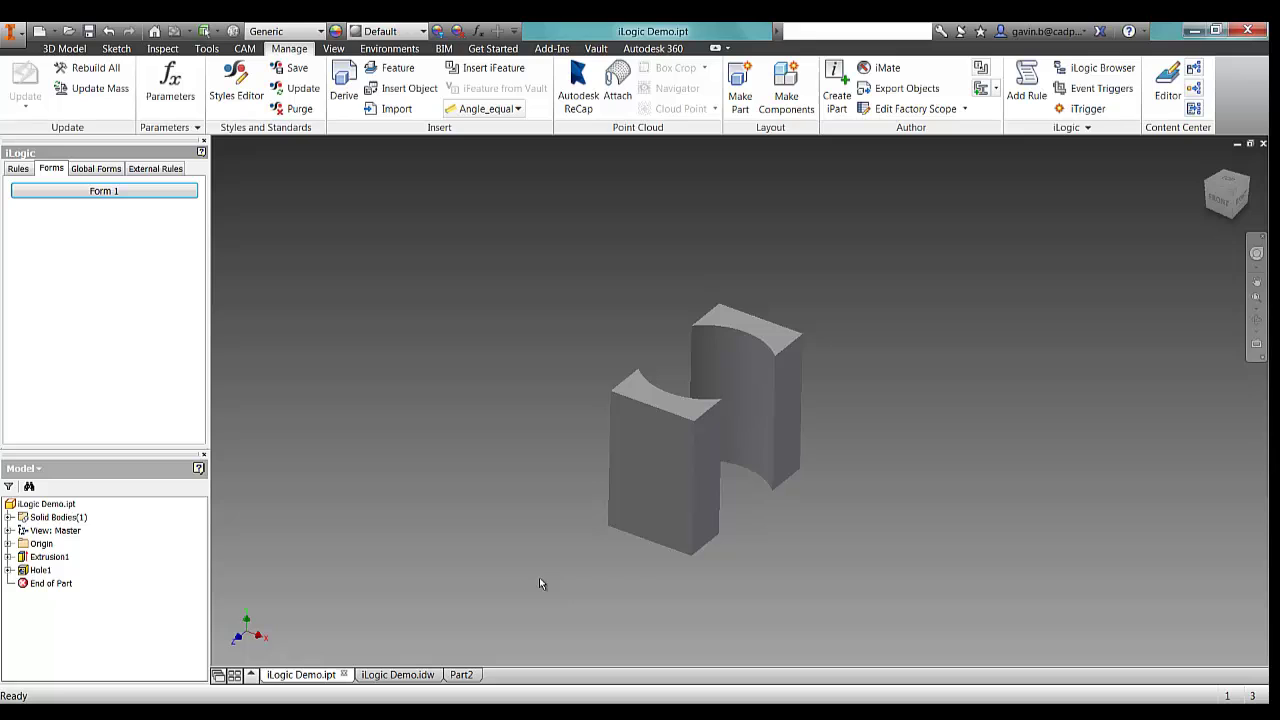
Reapply the 0.25 view proportion in the drawing and move the front view down the sheet.
click(418, 677)
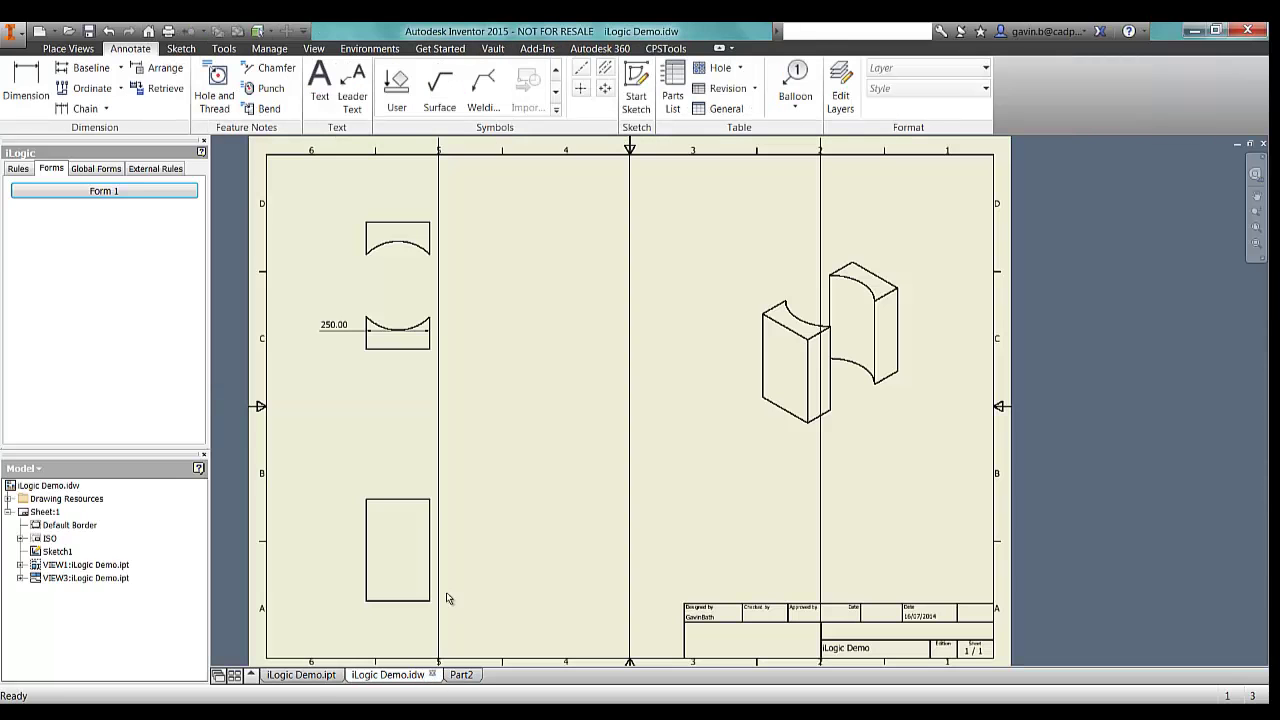
click(124, 192)
click(228, 263)
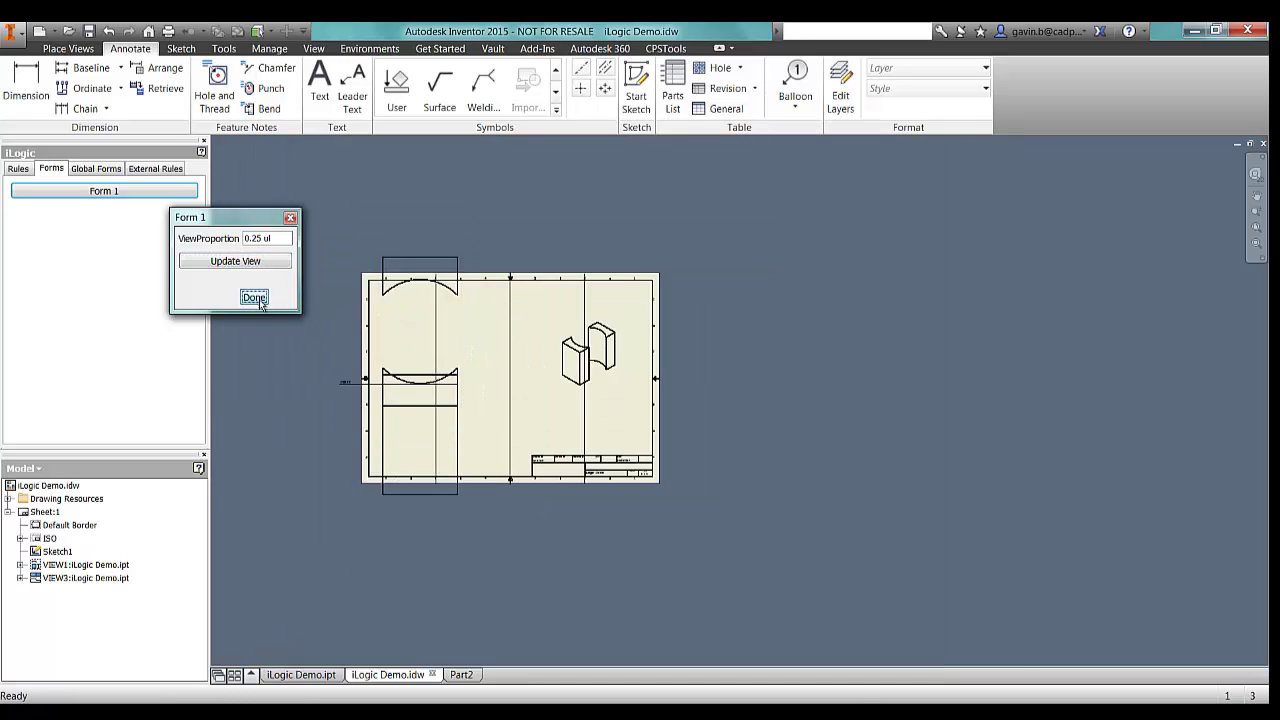
click(254, 297)
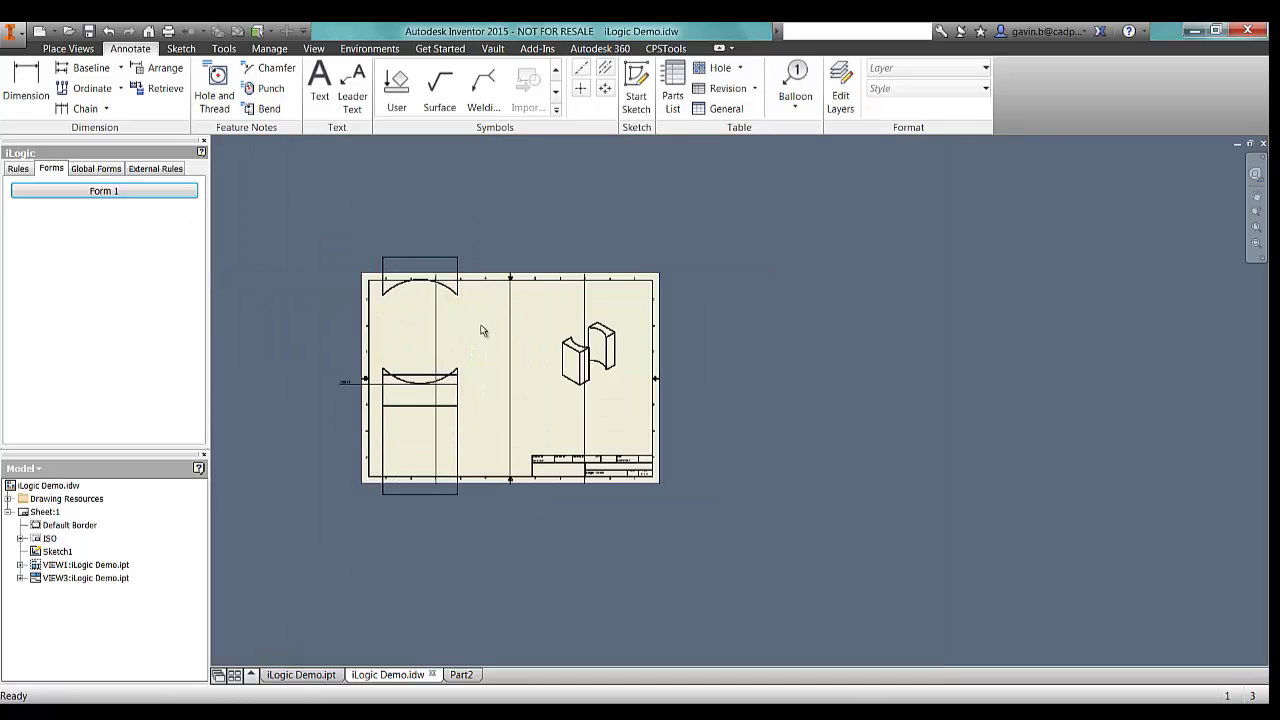
scroll(469, 342, up, 3)
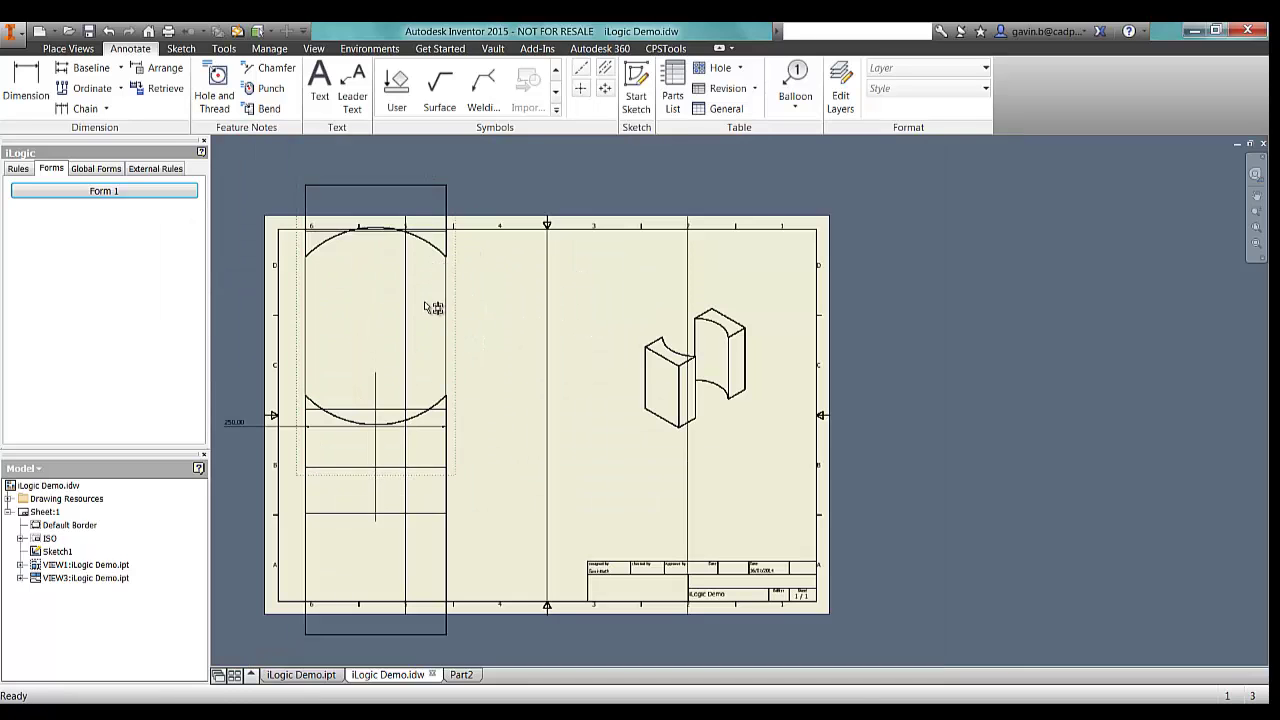
mouse_move(430, 307)
mouse_down()
mouse_move(431, 286)
mouse_move(457, 543)
mouse_move(429, 551)
mouse_up()
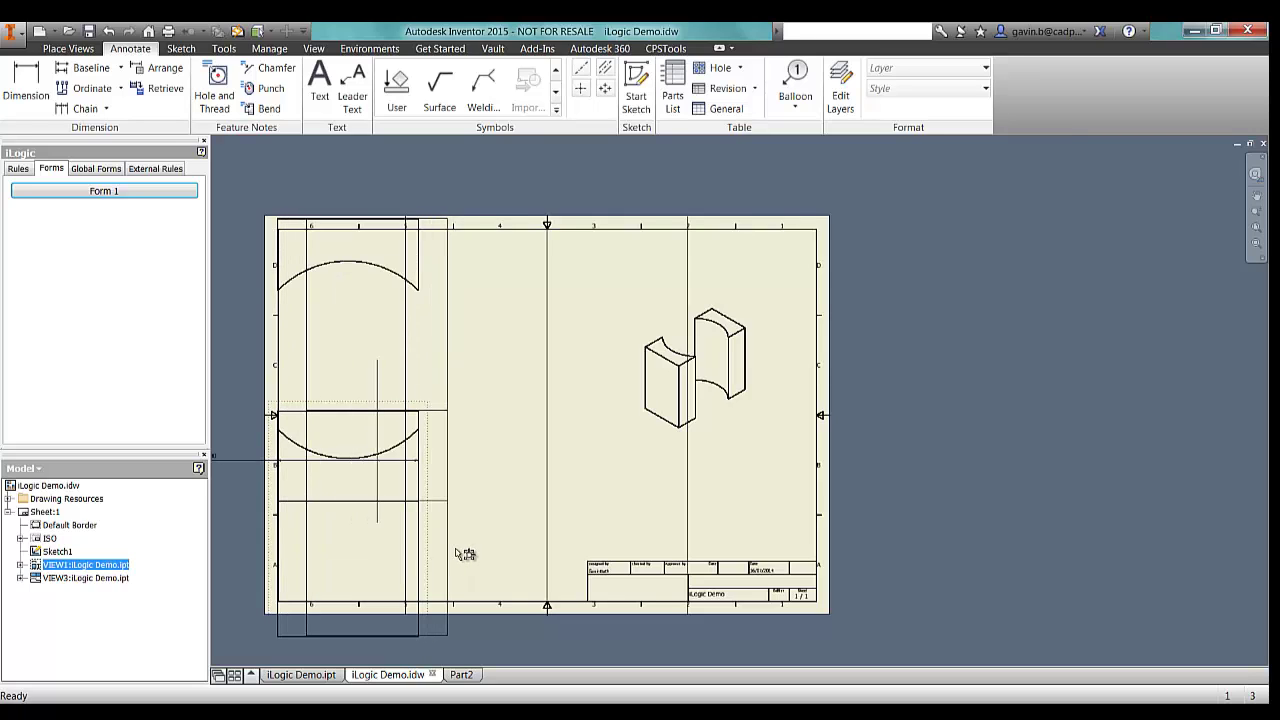
scroll(514, 409, down, 3)
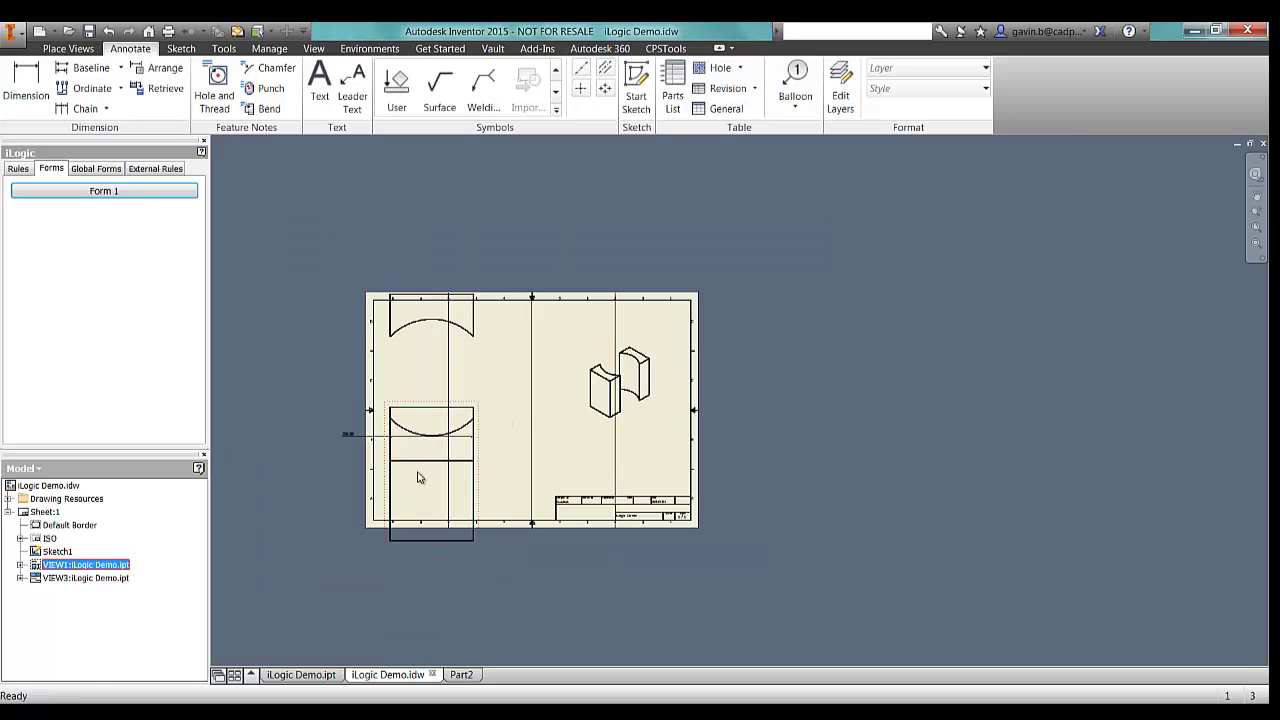
Open Rule0's code, expand the Drawing snippets, and cancel the editor without changes.
click(18, 168)
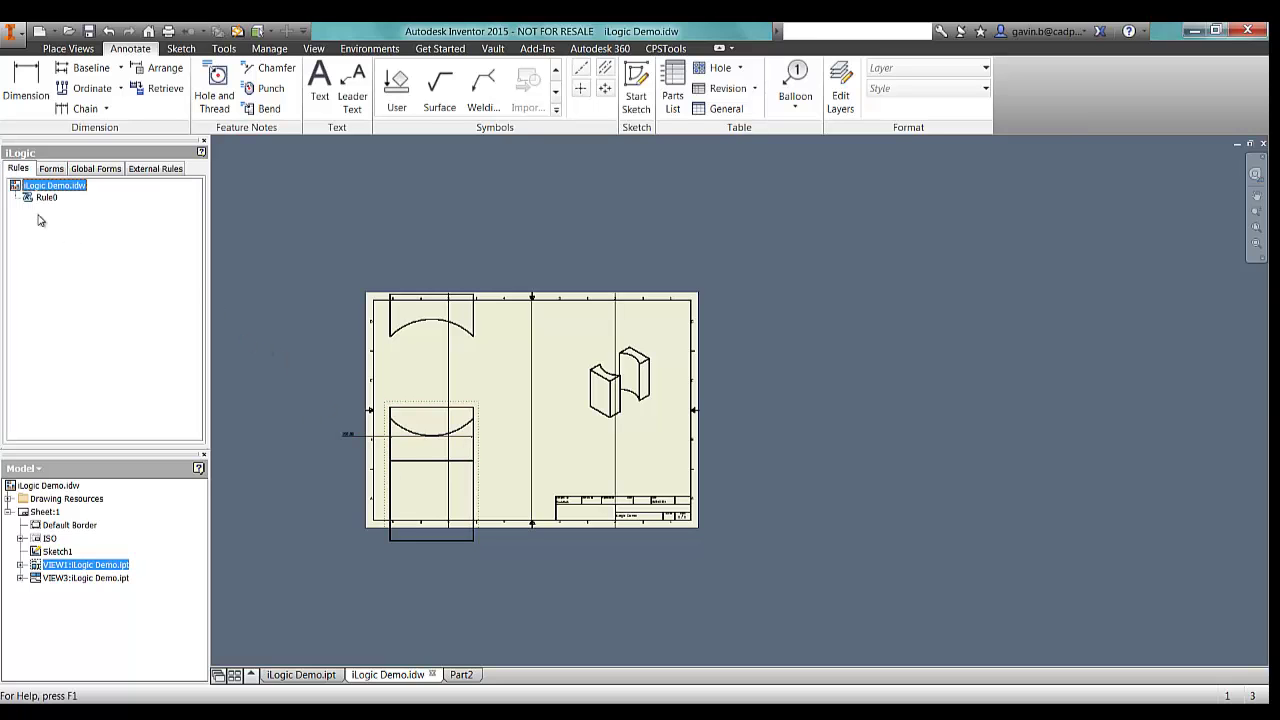
click(46, 197)
right_click(46, 197)
click(75, 226)
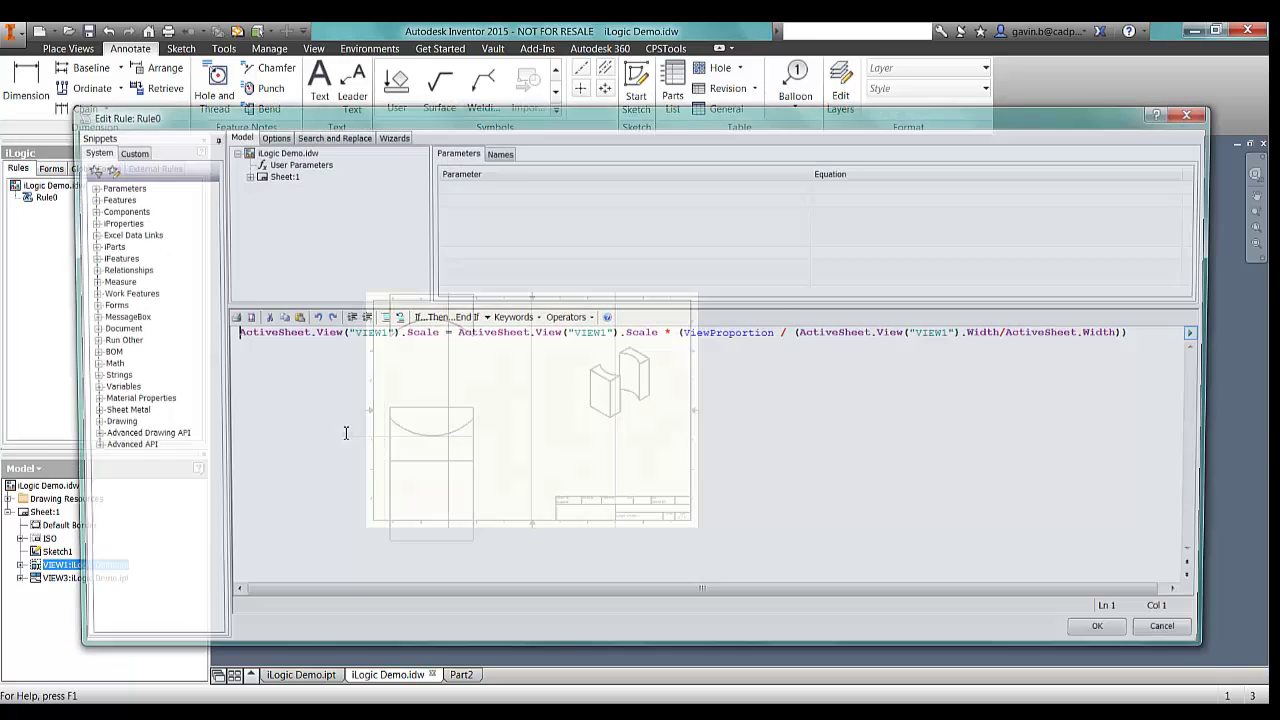
click(85, 425)
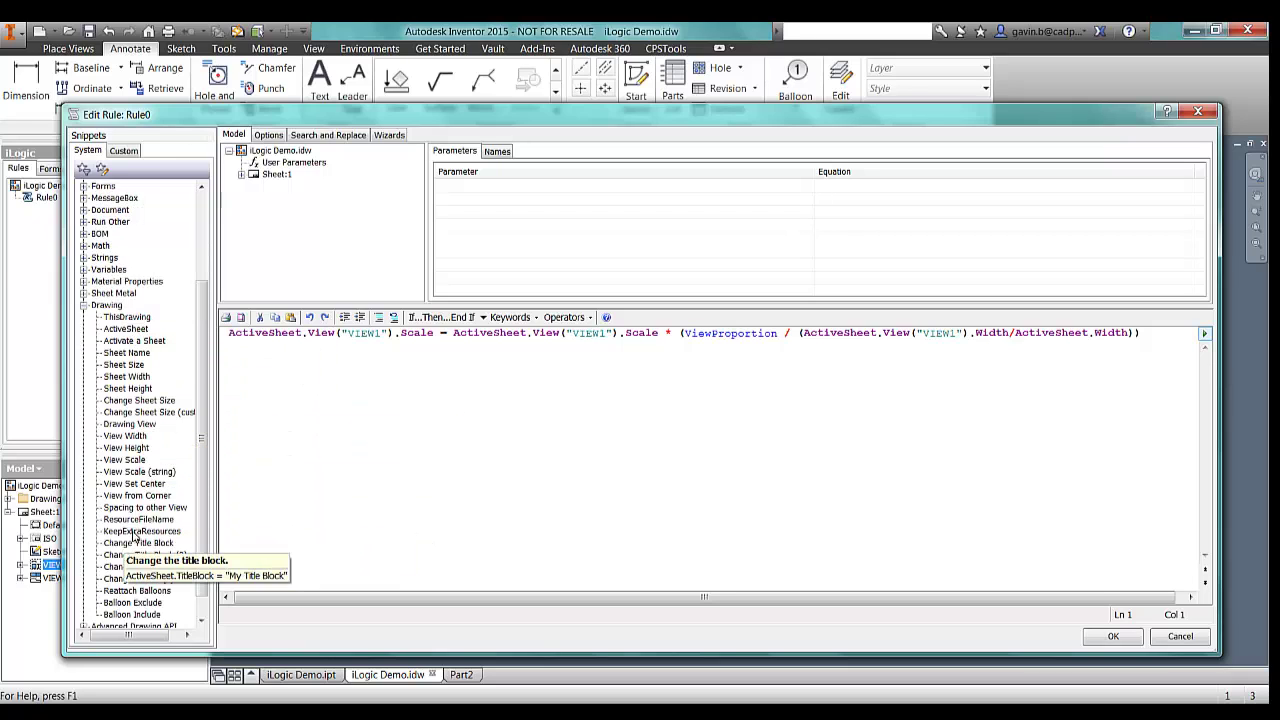
click(1180, 636)
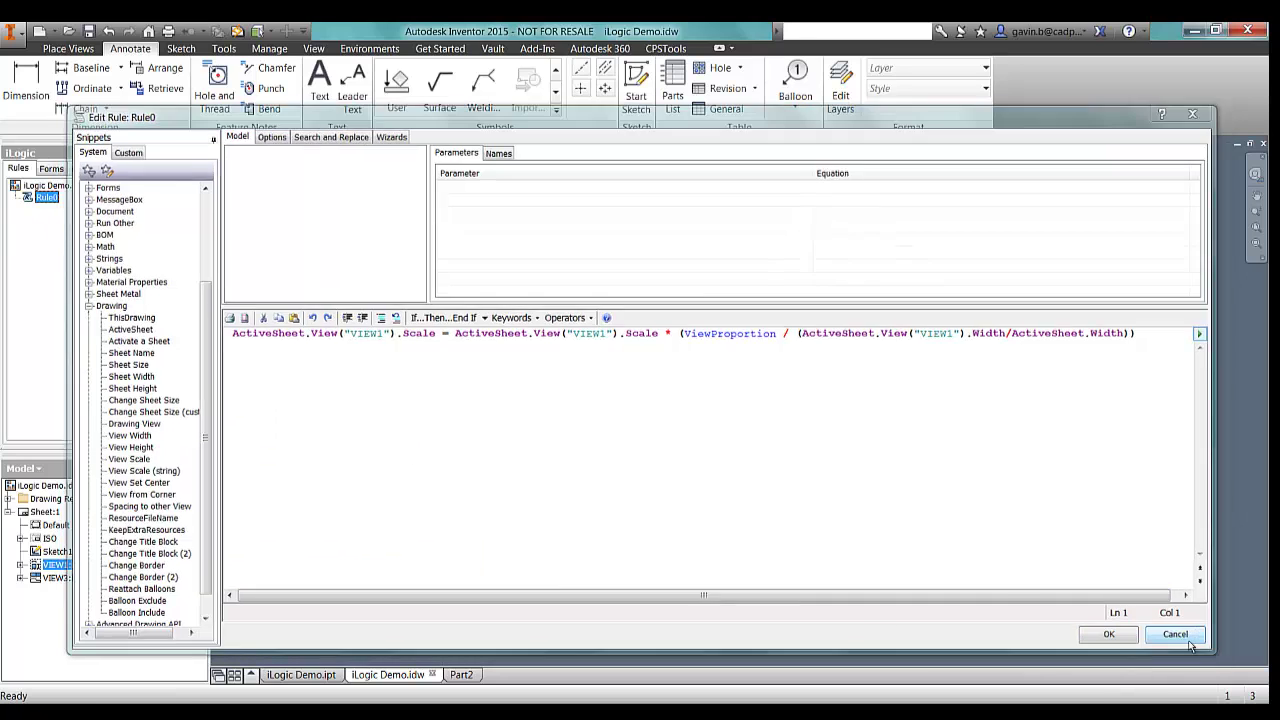
scroll(490, 445, up, 3)
middle_drag(600, 431, 657, 443)
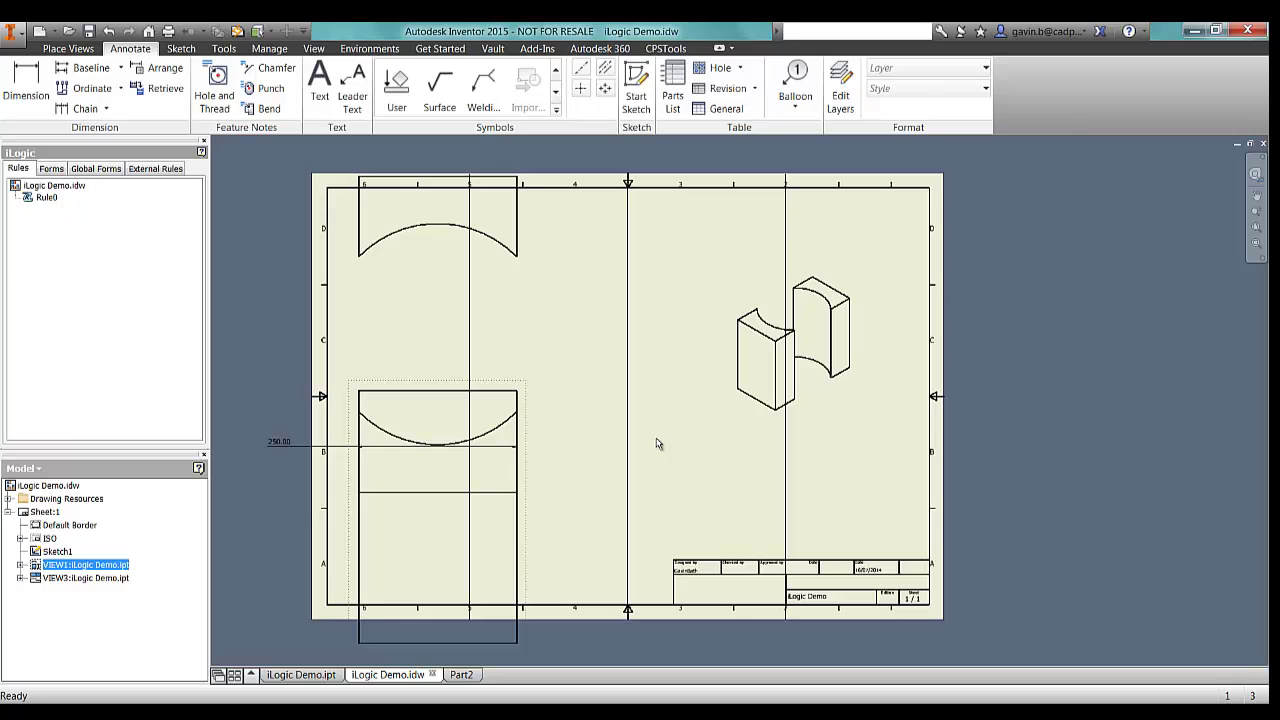